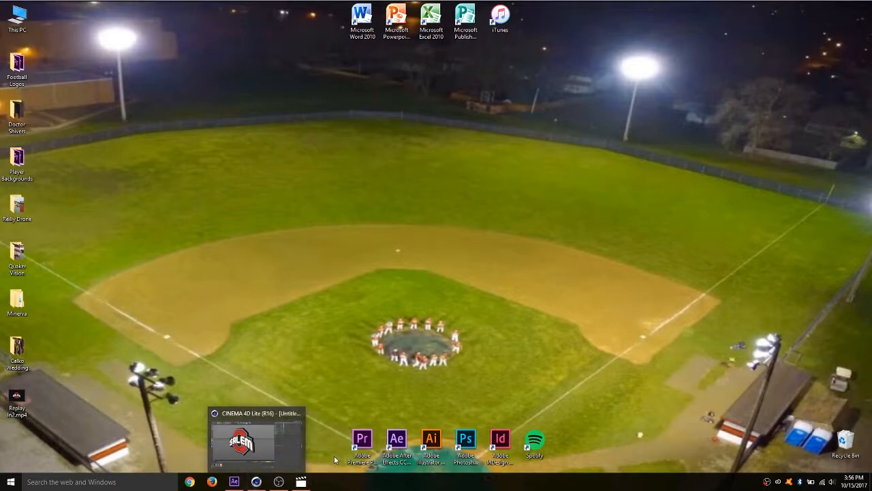
- Switch to Movies & TV, play and scrub through the Replay In2 clip to review the logo animation, and minimize the player
click(257, 482)
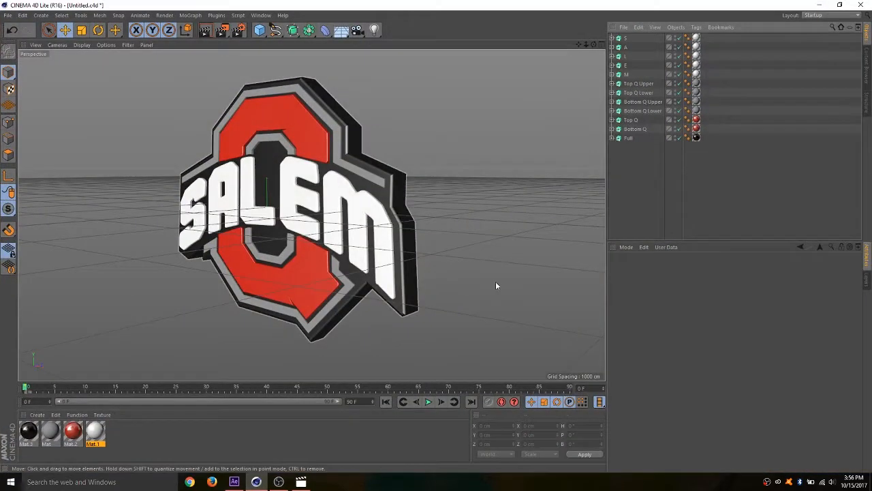
click(257, 481)
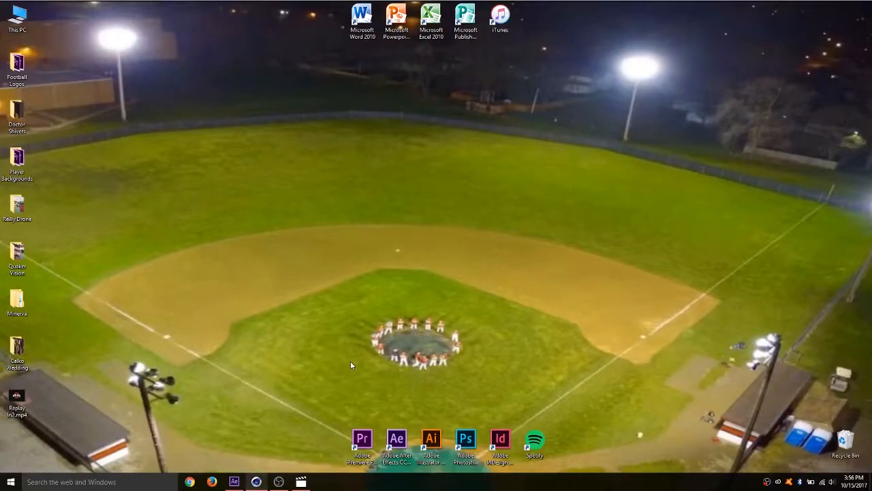
click(303, 482)
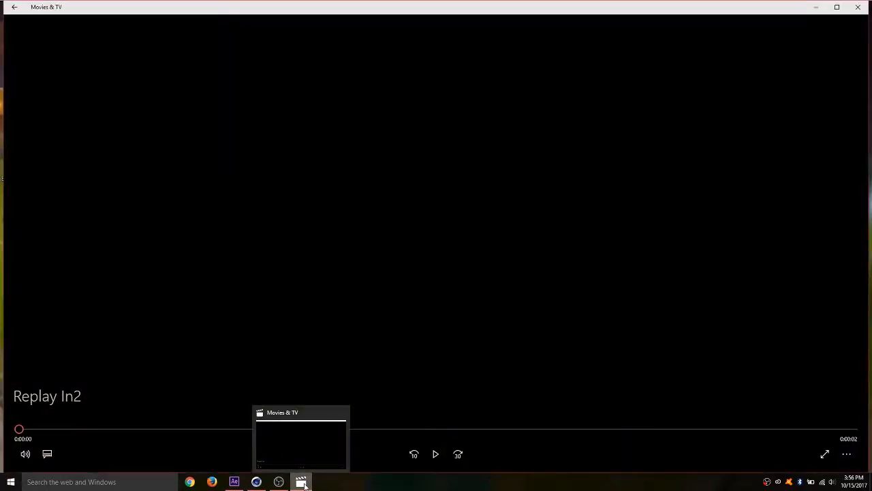
click(436, 454)
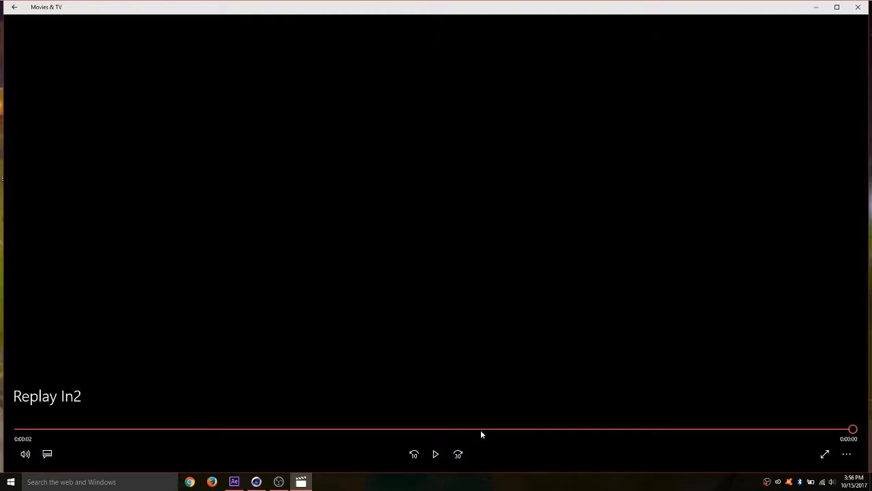
drag(482, 428, 238, 384)
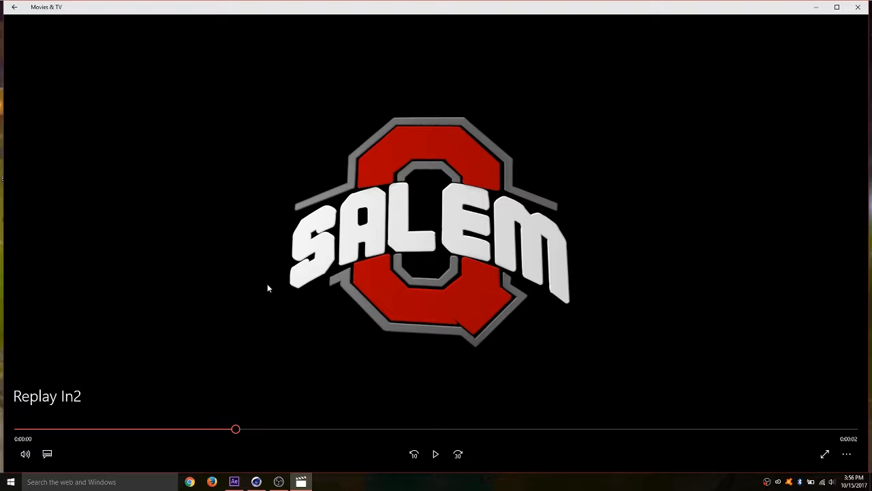
drag(240, 429, 20, 429)
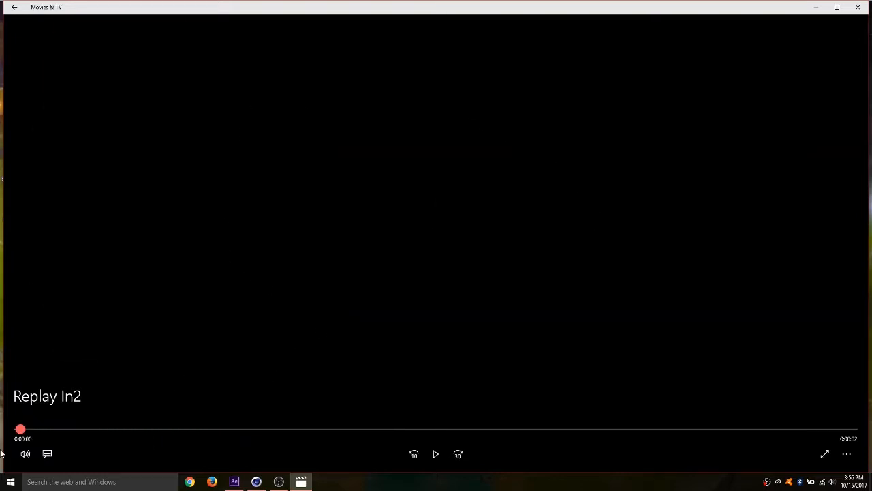
click(439, 463)
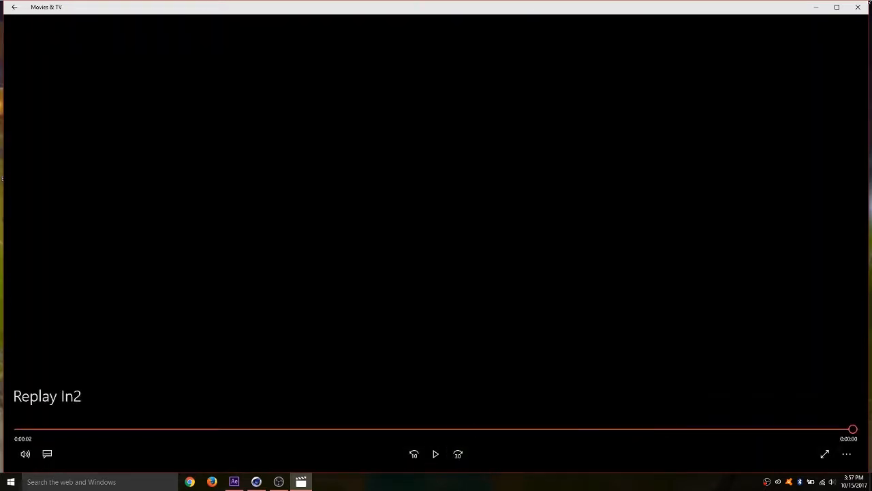
click(809, 10)
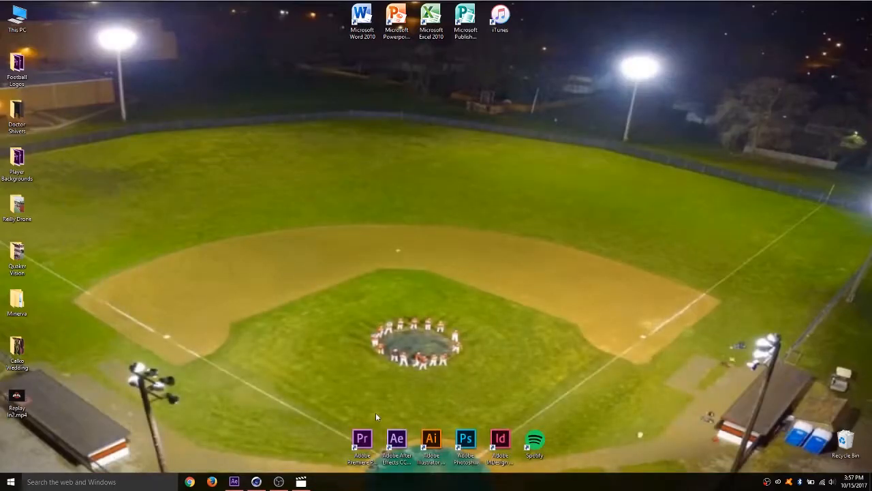
- Switch to CINEMA 4D Lite, save the logo project as Salem Logo in the AVI folder, and close the program
mouse_move(265, 484)
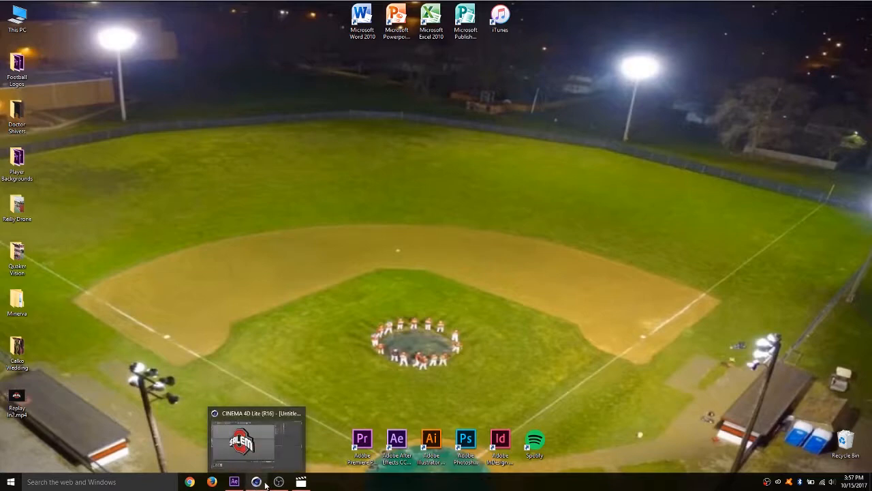
click(265, 484)
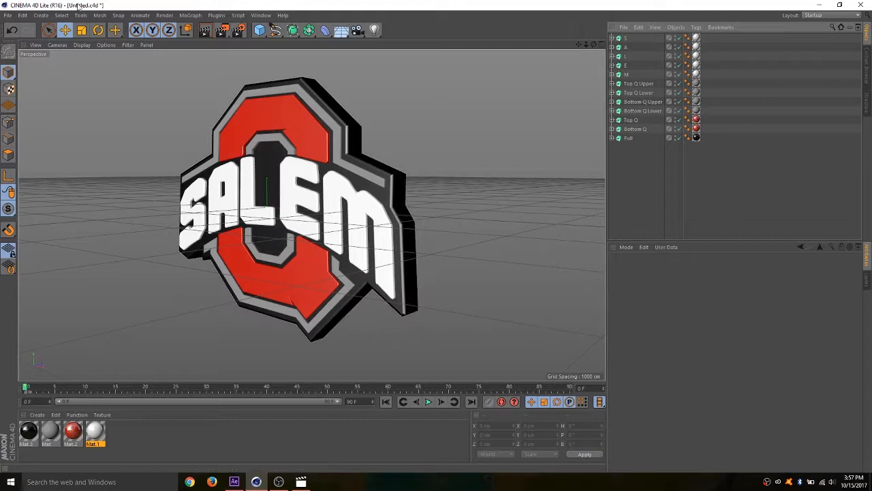
click(8, 15)
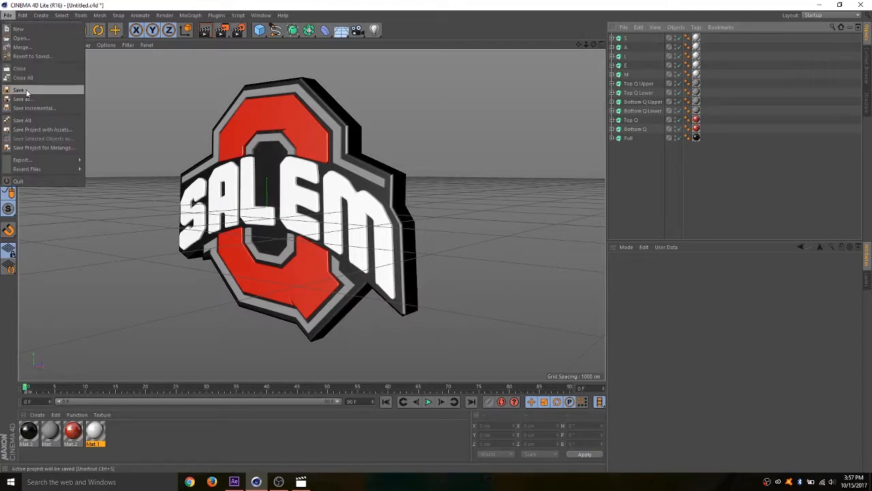
click(26, 90)
click(7, 15)
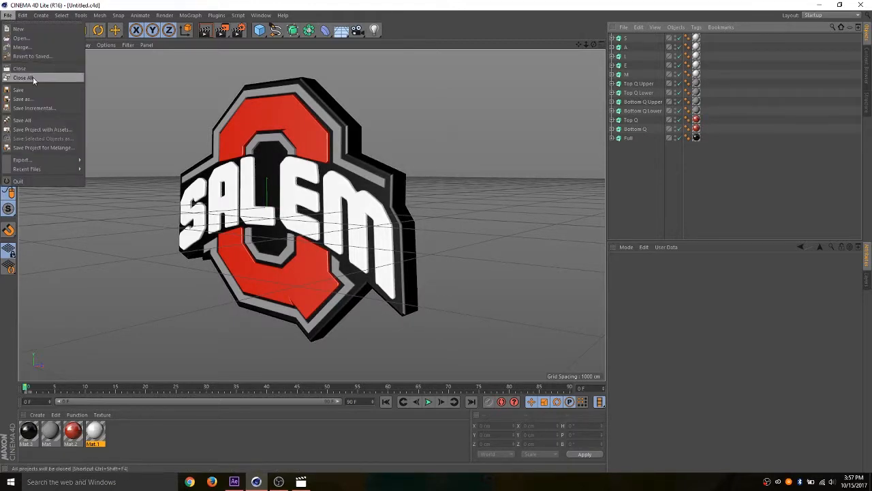
click(38, 99)
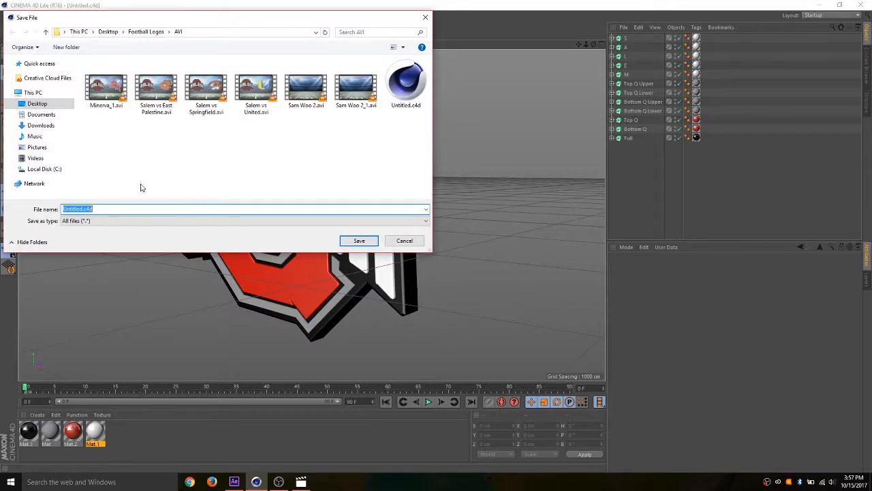
text(Salem Logo)
click(359, 241)
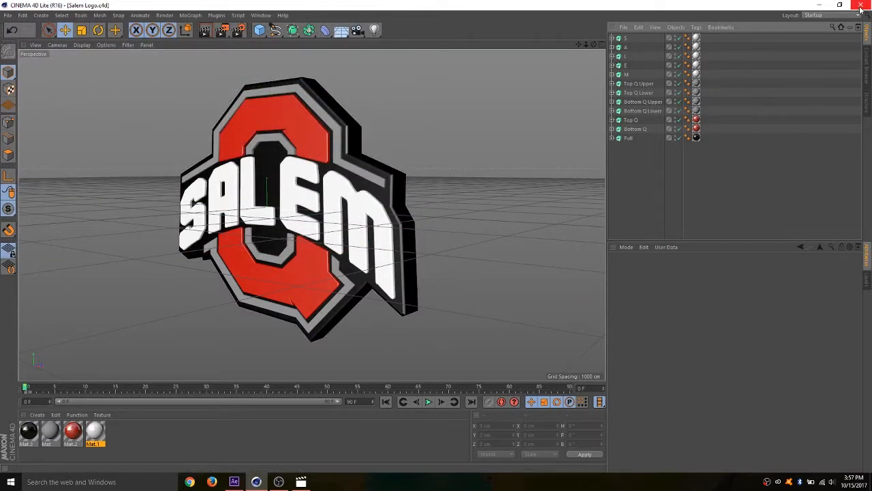
click(861, 6)
- Switch to After Effects and create a new MAXON CINEMA 4D file named Untitled.c4d, replacing the existing file
click(239, 483)
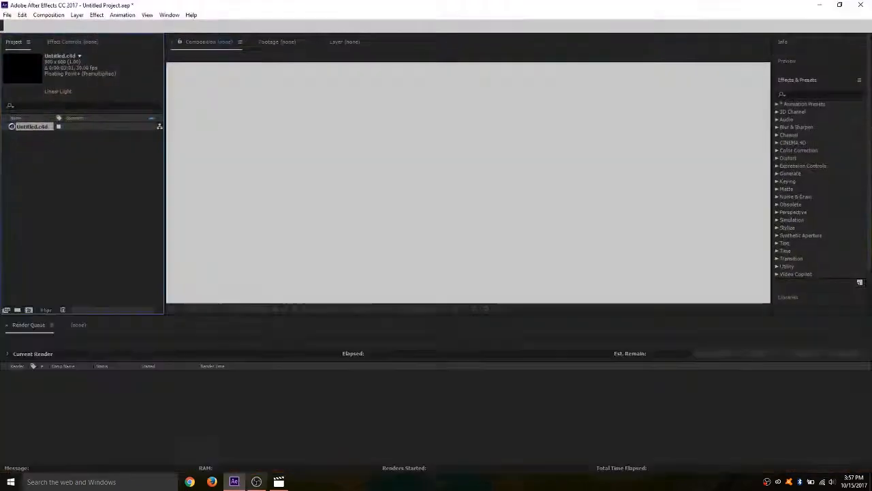
click(5, 14)
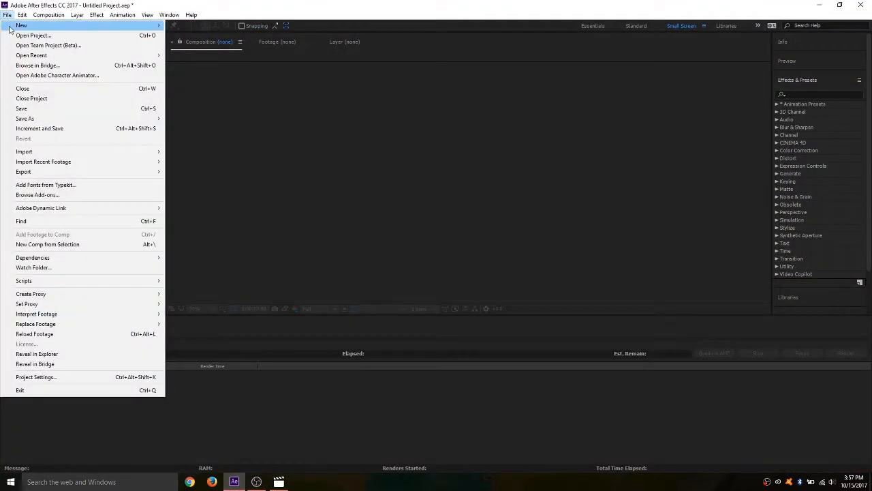
mouse_move(123, 25)
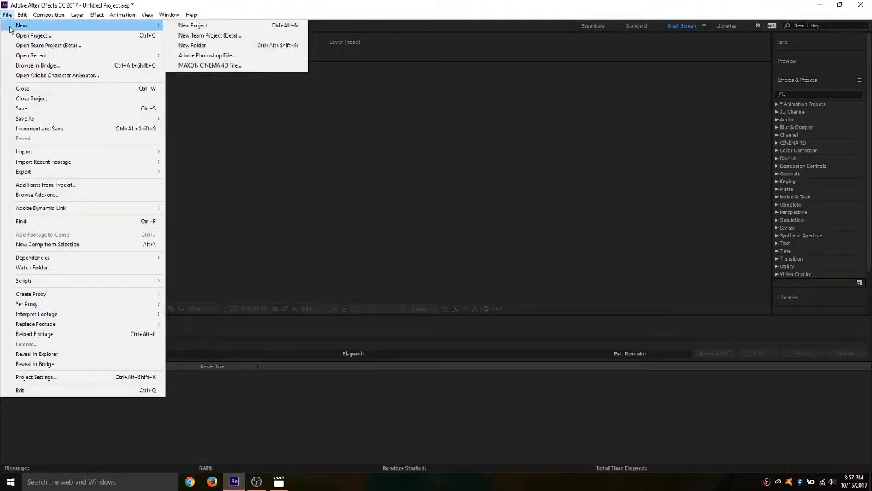
click(202, 65)
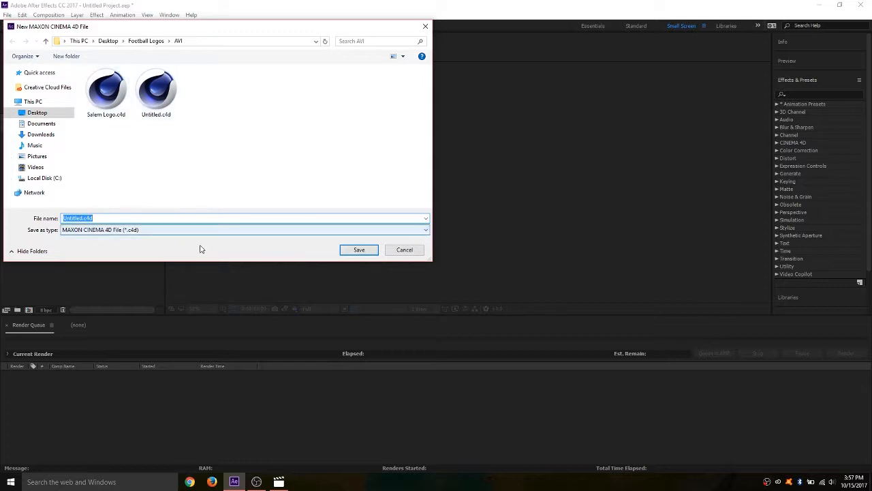
click(362, 250)
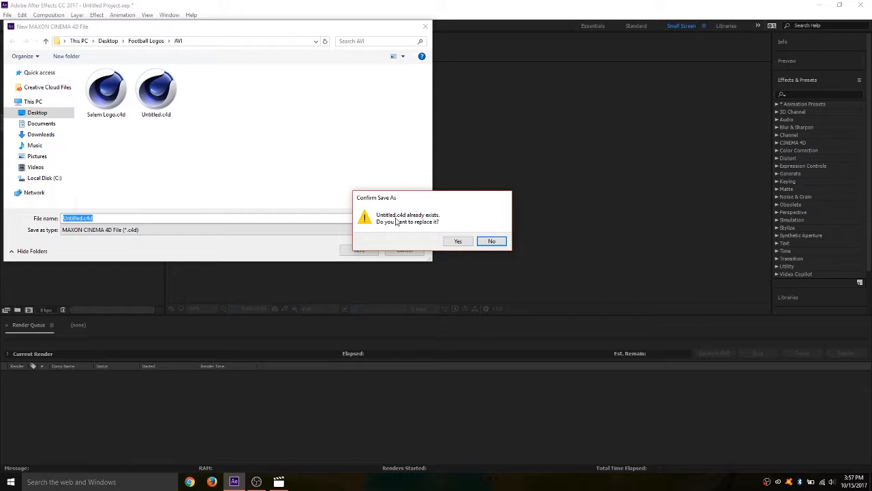
click(456, 242)
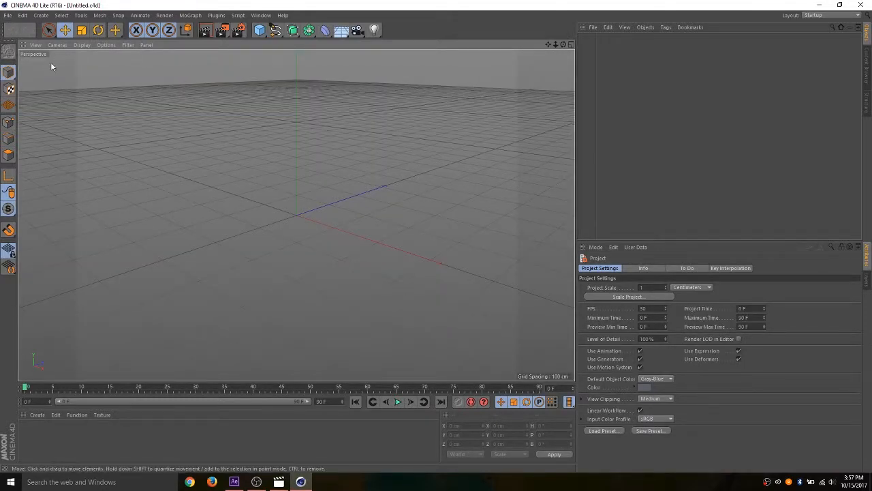
- Open the saved Salem Logo.c4d project from the AVI folder
click(8, 15)
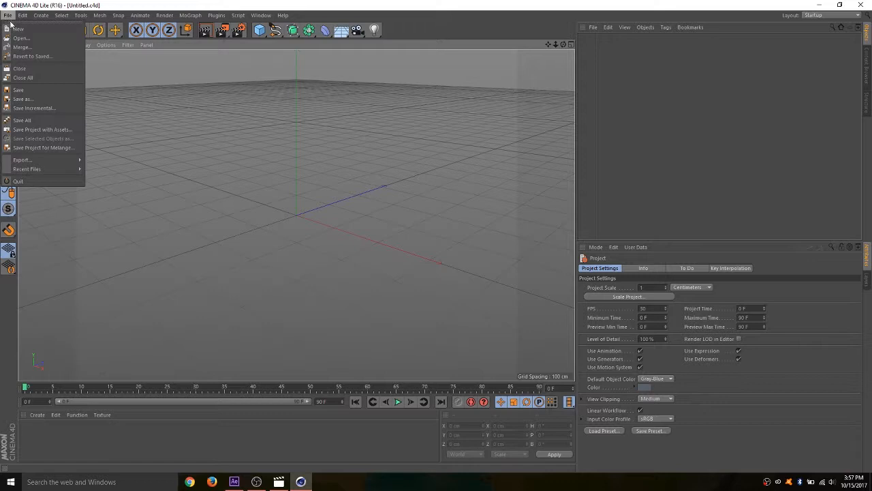
click(21, 38)
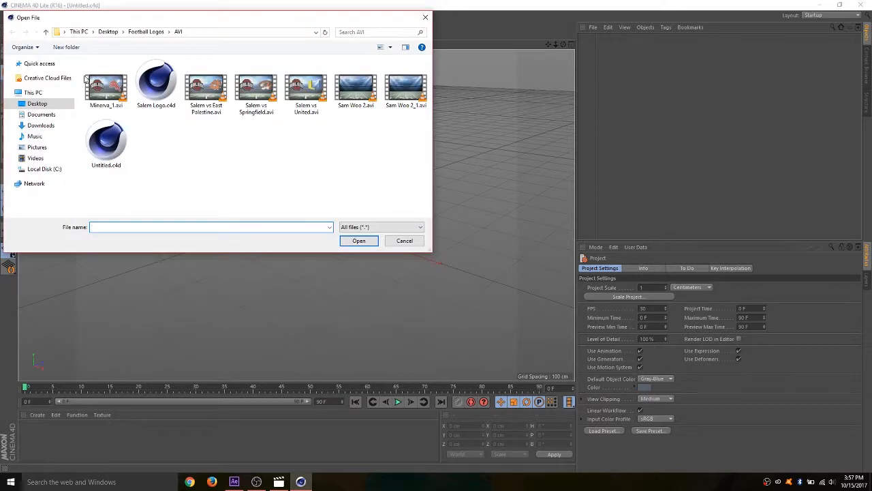
double_click(156, 86)
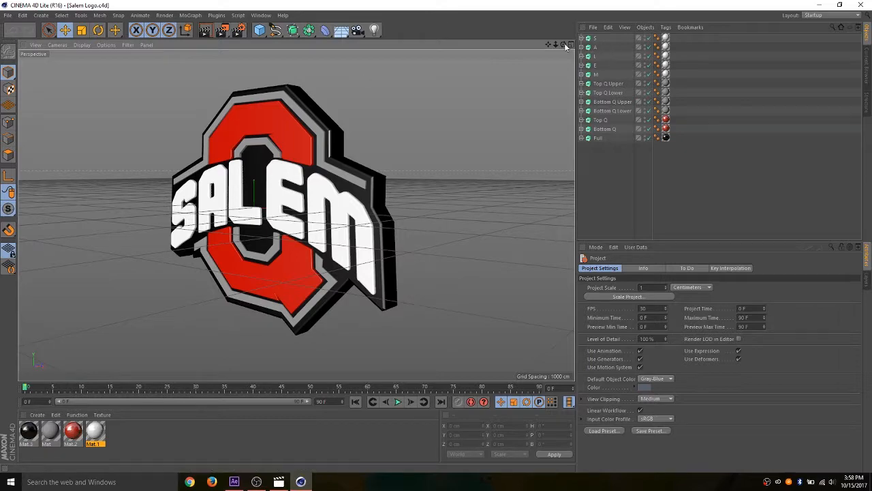
- View the logo from a more frontal angle, play the timeline briefly, and return to frame 0
mouse_move(563, 44)
mouse_down()
mouse_move(450, 71)
mouse_move(562, 71)
mouse_move(630, 45)
mouse_move(514, 85)
mouse_move(310, 48)
mouse_move(368, 85)
mouse_move(491, 85)
mouse_move(557, 45)
mouse_move(553, 51)
mouse_up()
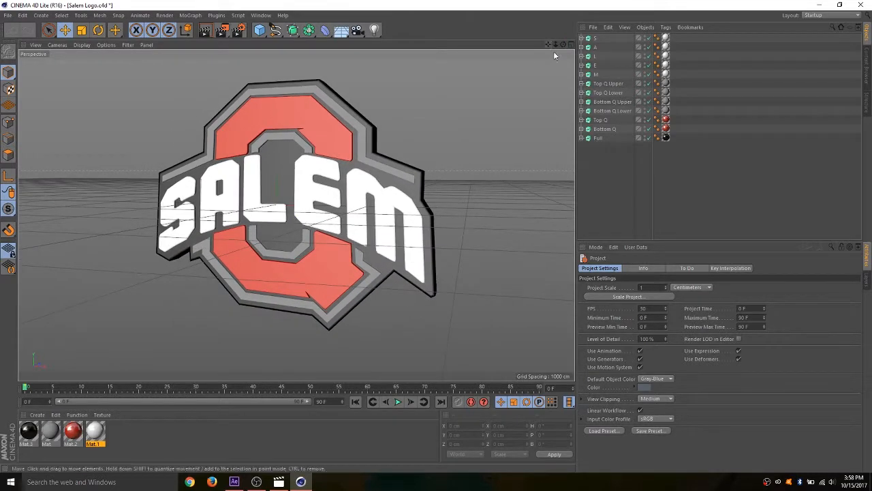
click(401, 402)
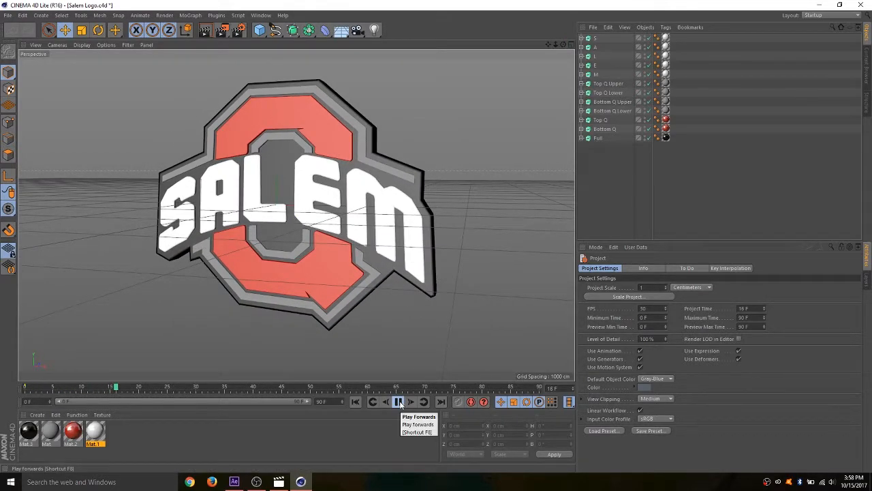
click(401, 402)
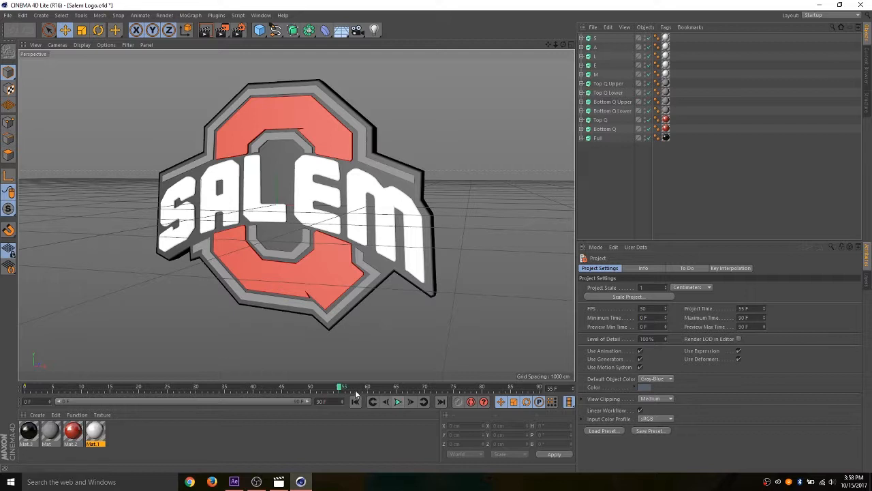
drag(345, 385, 2, 407)
- Try moving the letter S forward out of the logo along its Z axis, and undo the move
click(590, 39)
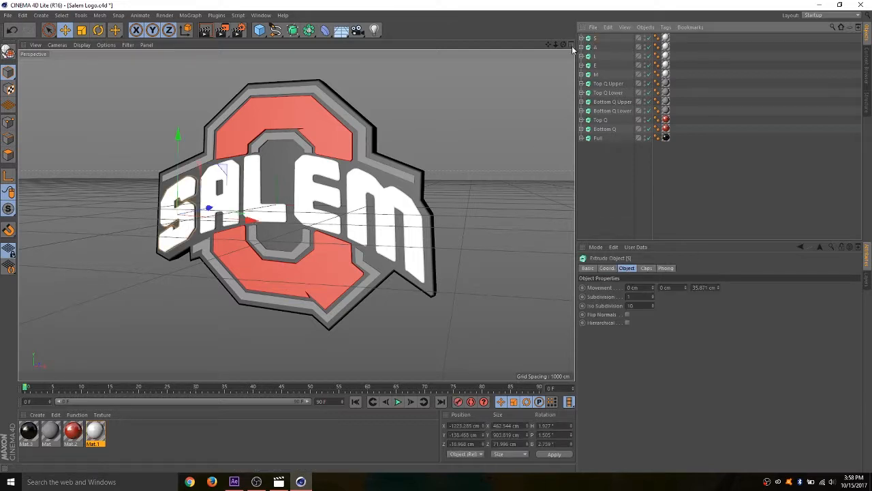
drag(211, 208, 166, 227)
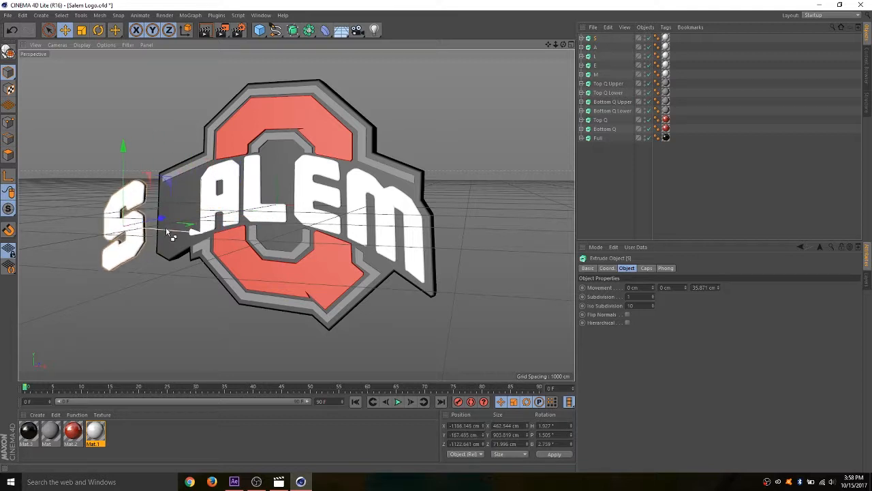
key(ctrl+z)
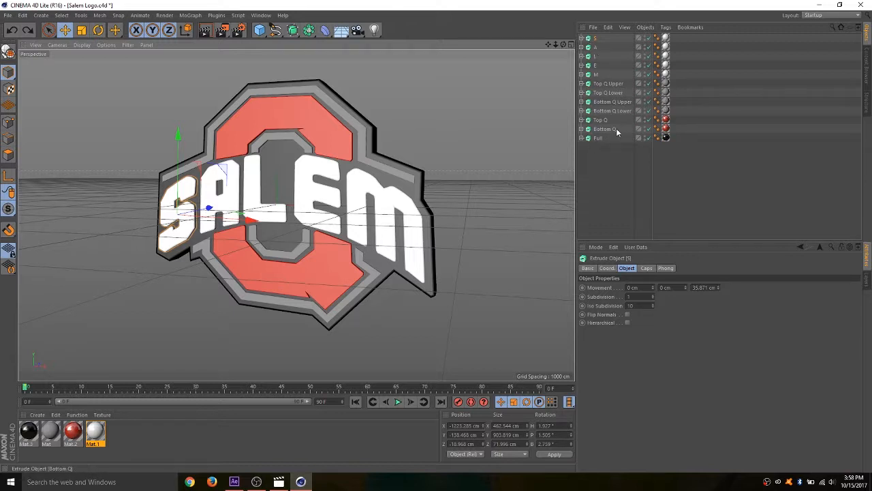
- Group all twelve logo parts, from the letter S down to Full, under one null object
mouse_move(610, 160)
mouse_down()
mouse_move(599, 118)
mouse_move(611, 148)
mouse_up()
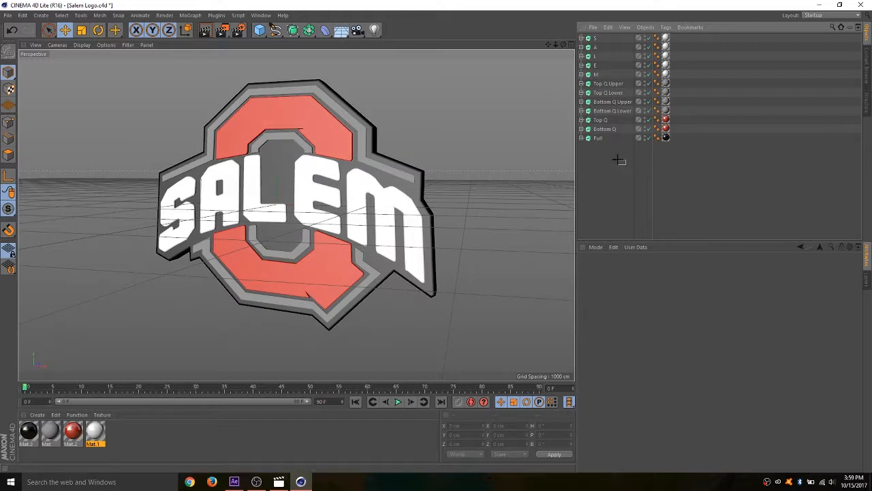
drag(626, 164, 579, 38)
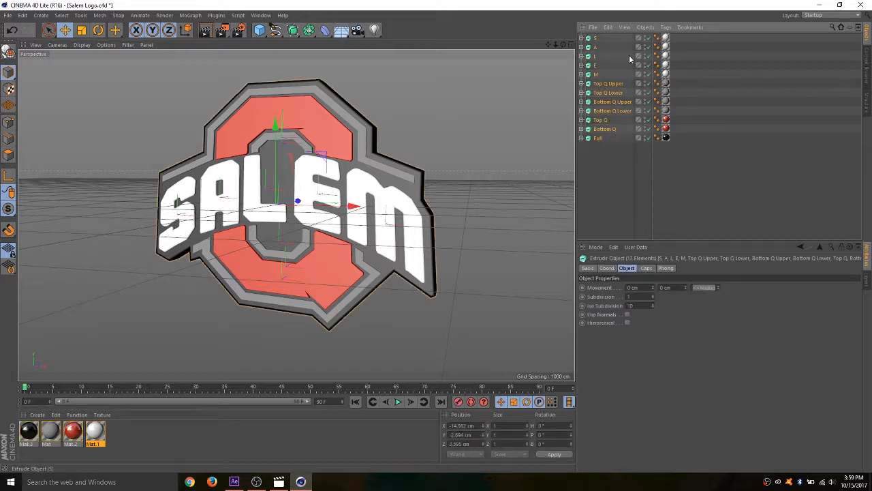
click(617, 166)
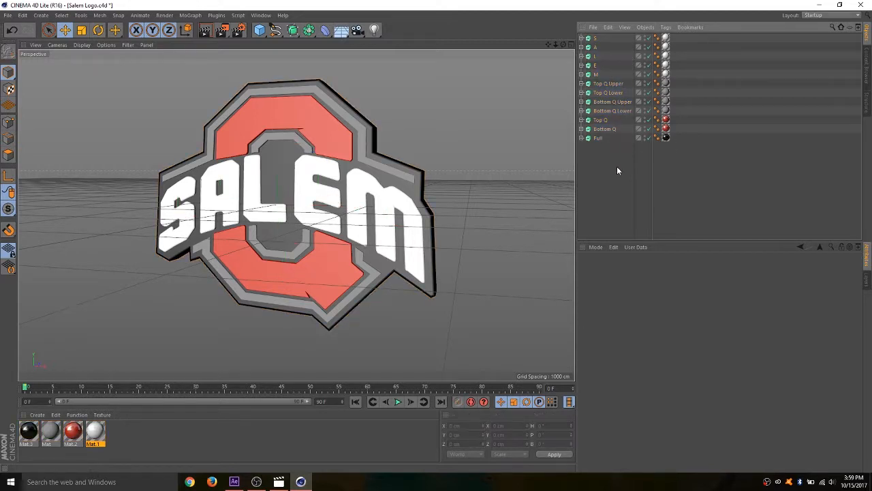
drag(616, 166, 584, 37)
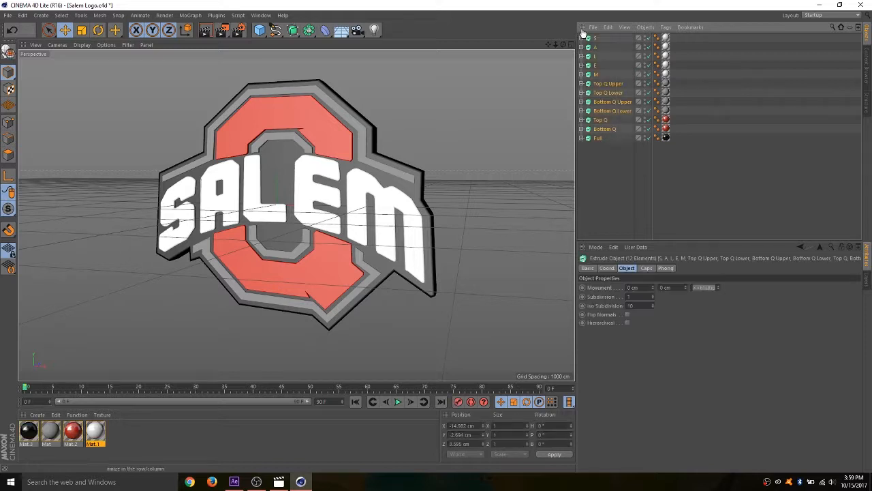
right_click(598, 115)
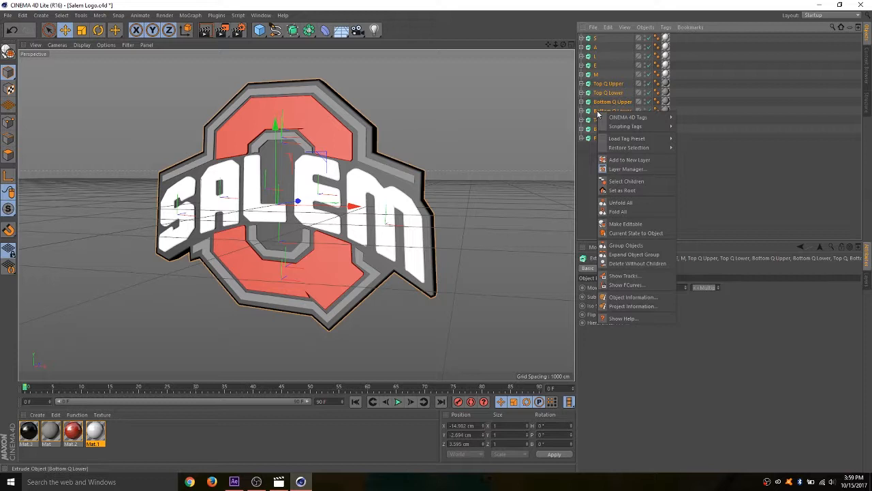
mouse_move(601, 115)
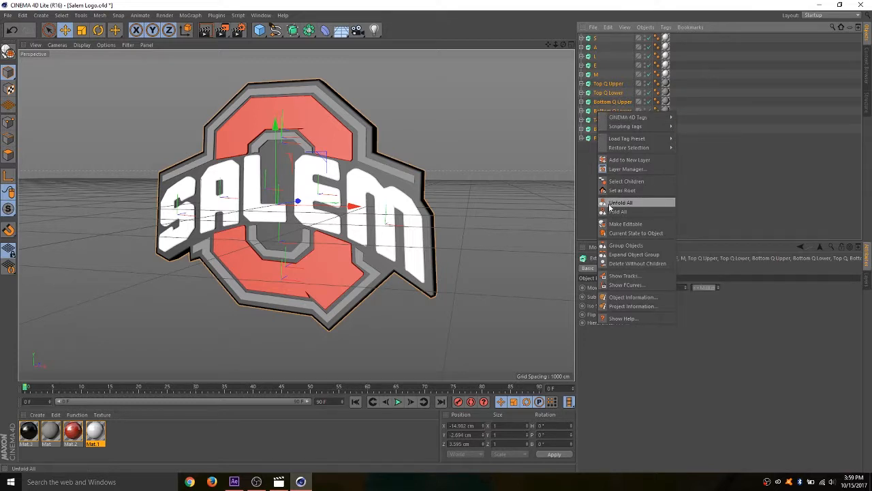
click(616, 246)
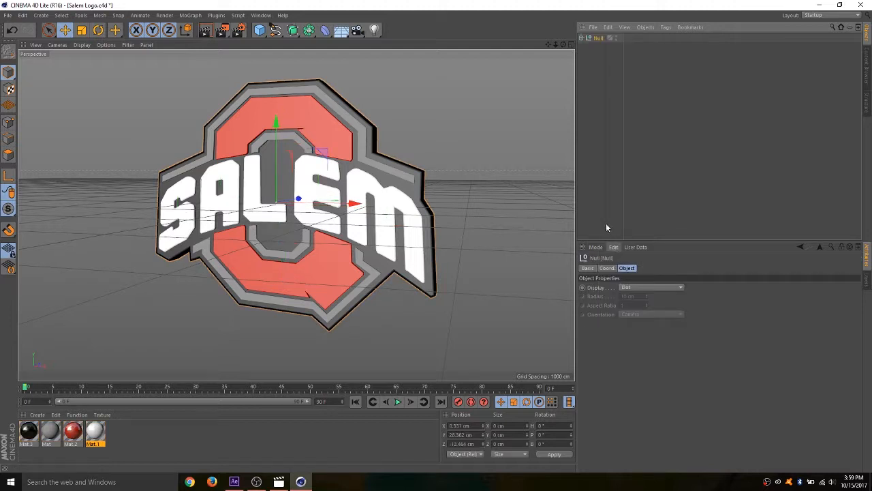
- Rename the null that holds the logo parts as Logo
double_click(599, 38)
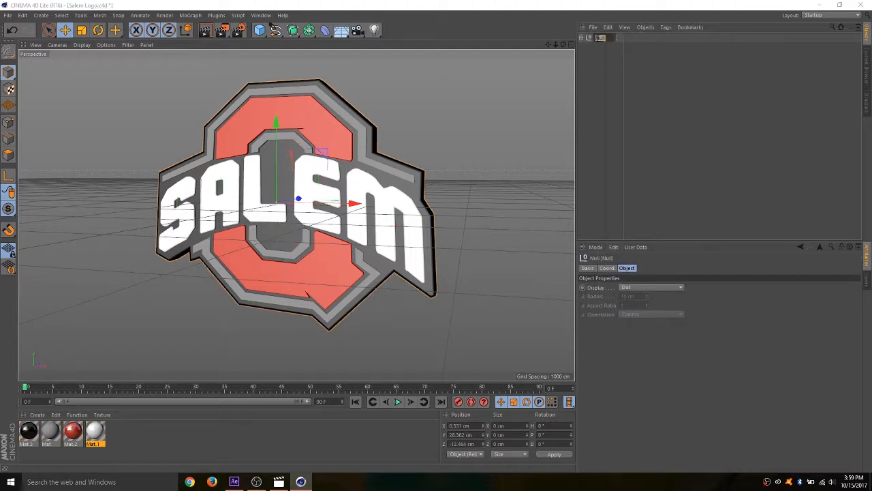
text(Logo)
key(Return)
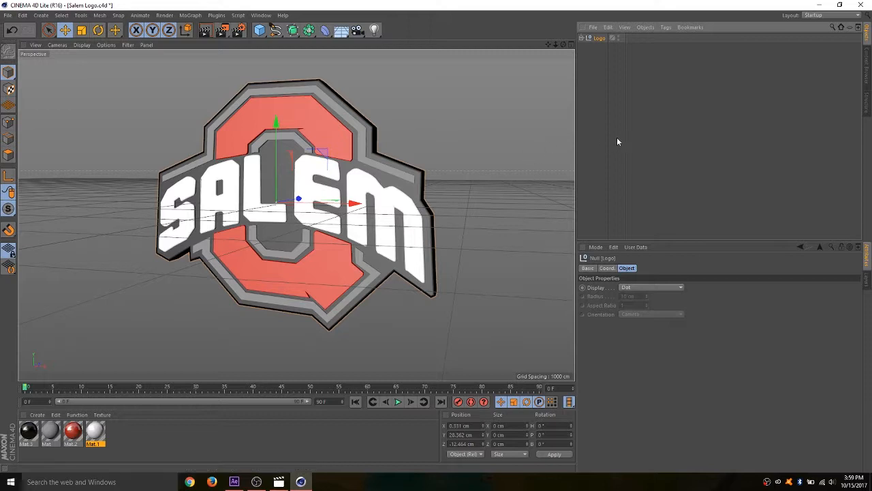
- Render preview images of the logo in the viewport from a near-frontal angle and from a more sideways angle
mouse_move(556, 47)
mouse_down()
mouse_move(537, 47)
mouse_move(552, 56)
mouse_up()
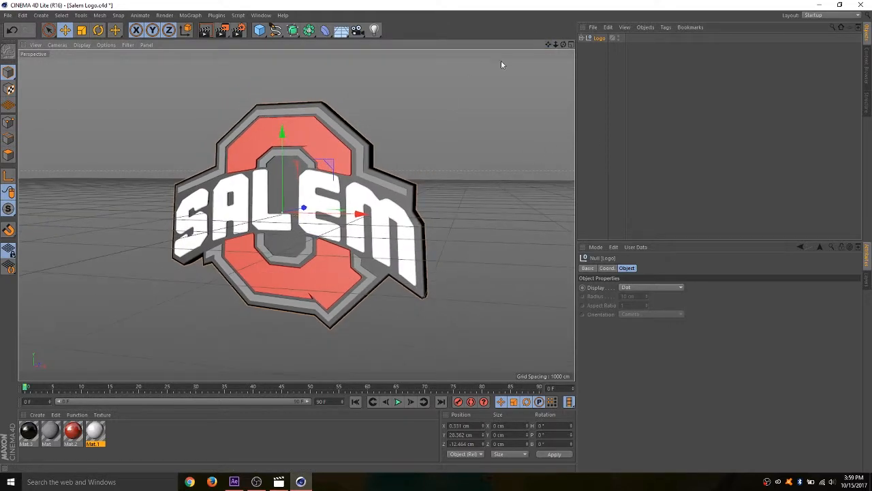
click(210, 31)
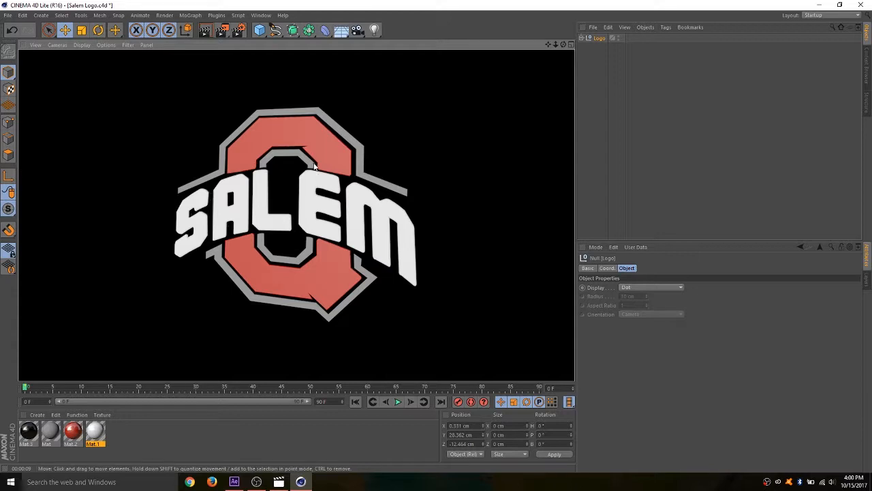
click(492, 113)
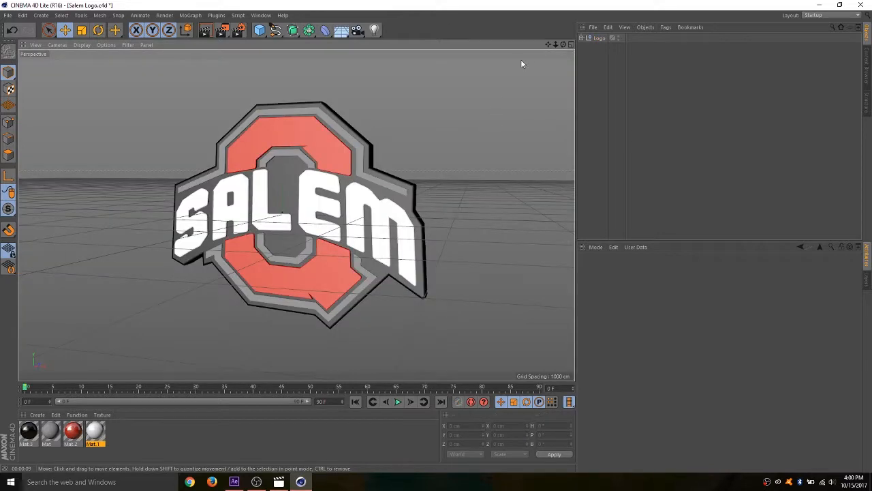
drag(563, 45, 509, 57)
click(204, 33)
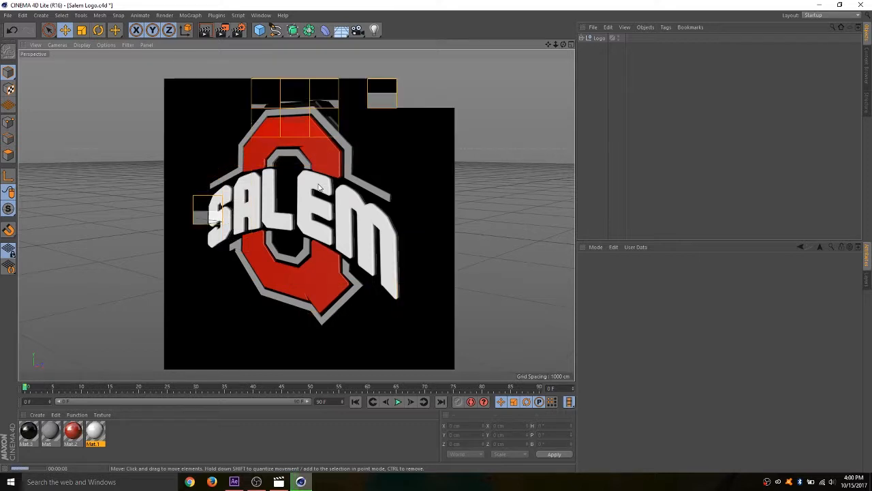
click(429, 228)
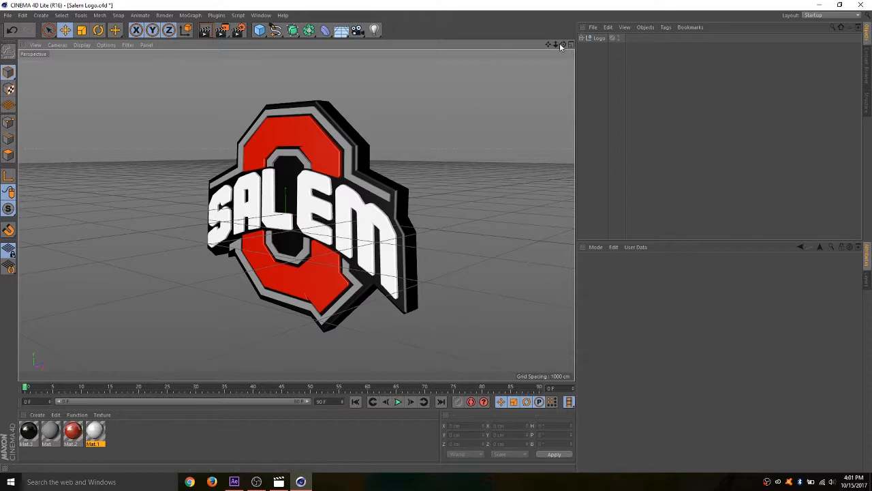
- Add a standard Camera from a smaller, frontal view of the logo, look through it, and check its focal length presets
mouse_move(563, 44)
mouse_down()
mouse_move(463, 57)
mouse_move(521, 37)
mouse_move(522, 44)
mouse_move(554, 44)
mouse_move(518, 45)
mouse_move(554, 44)
mouse_up()
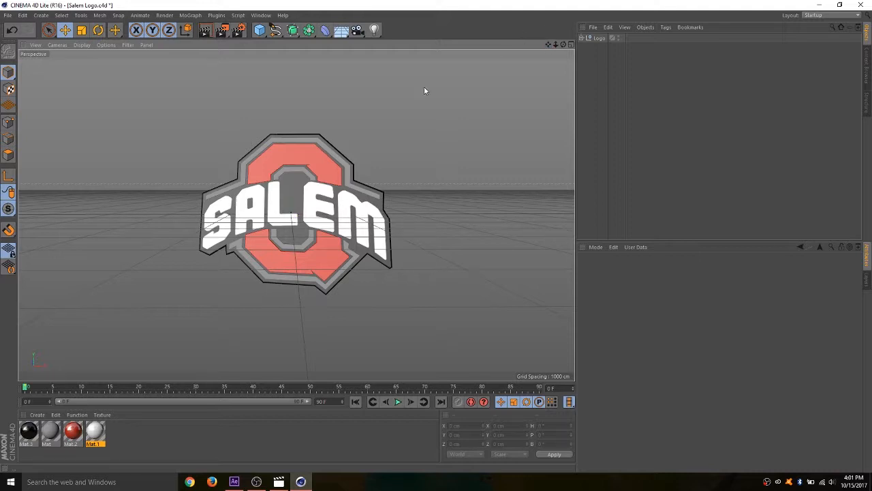
click(358, 31)
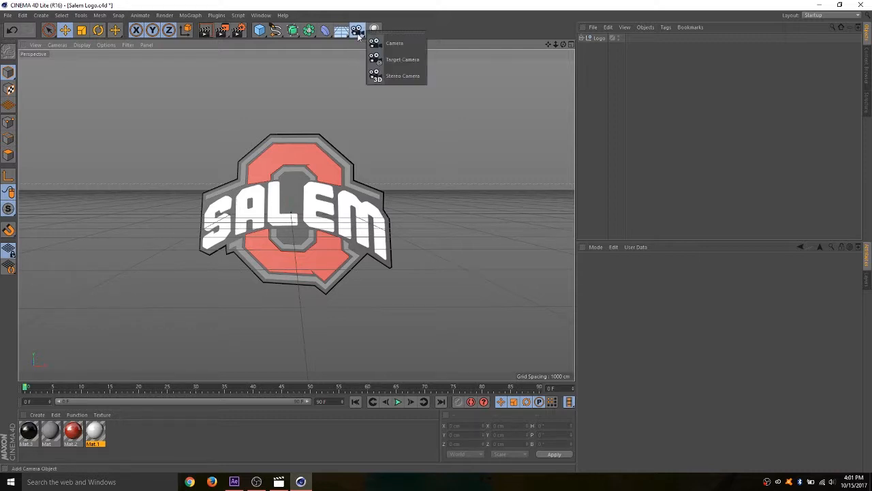
click(395, 43)
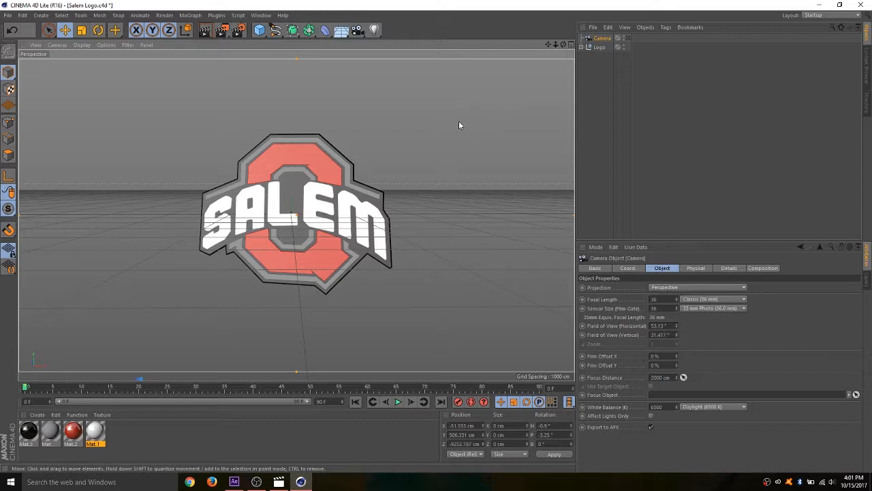
mouse_move(564, 45)
mouse_down()
mouse_move(533, 52)
mouse_move(572, 47)
mouse_up()
click(629, 39)
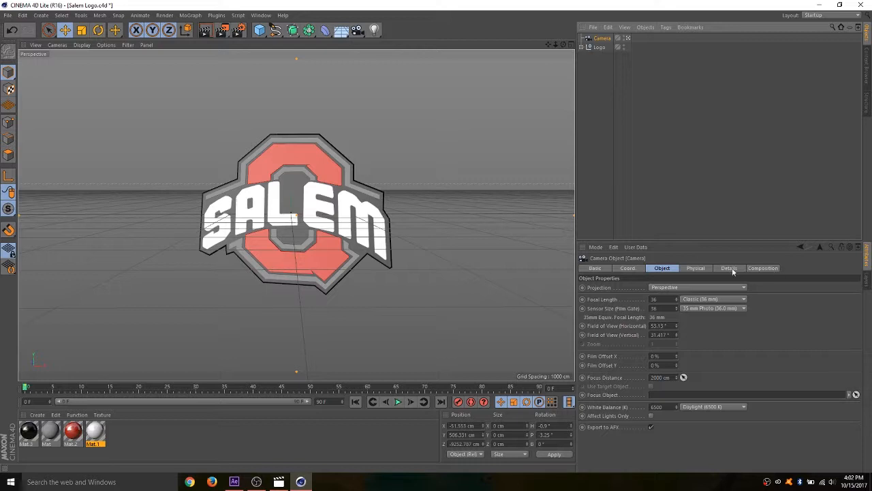
click(715, 302)
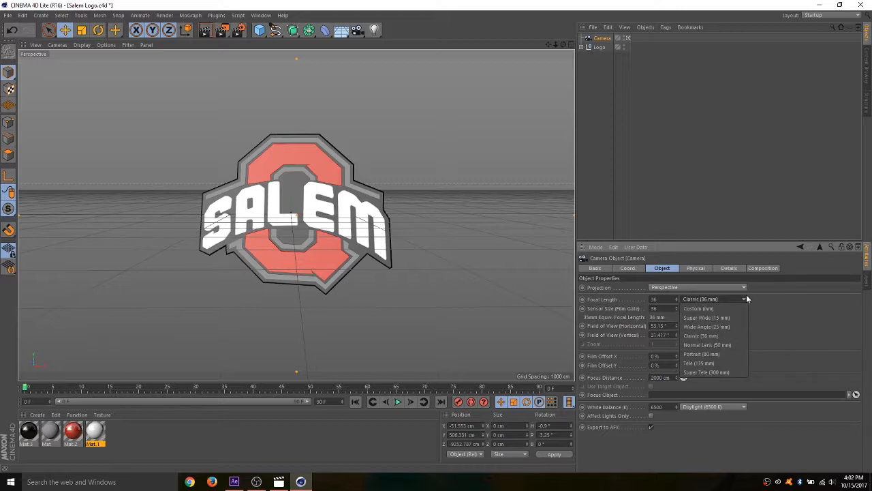
click(781, 289)
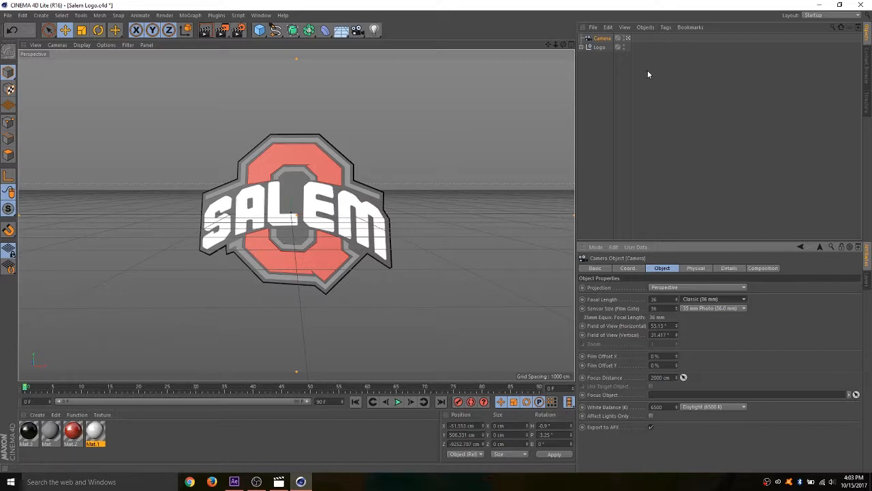
- Leave the camera view, inspect the camera and logo from outside, and compare this with what the camera sees
click(628, 39)
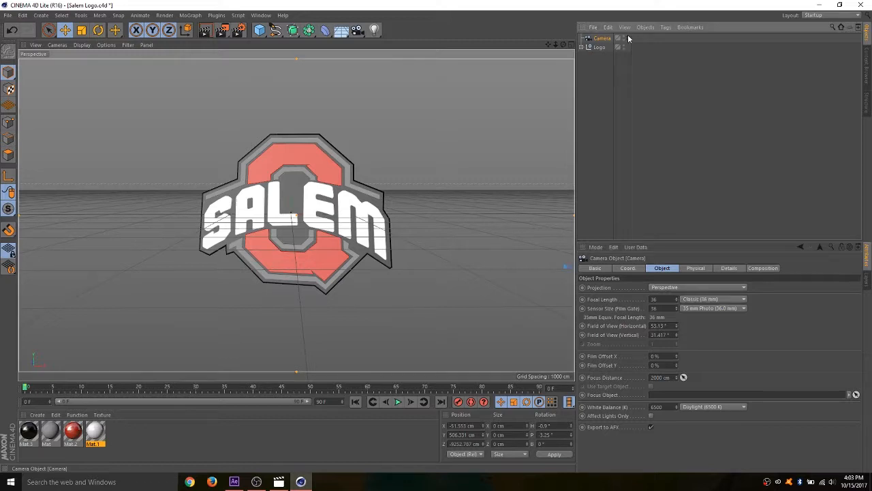
mouse_move(555, 45)
mouse_down()
mouse_move(565, 45)
mouse_move(546, 45)
mouse_up()
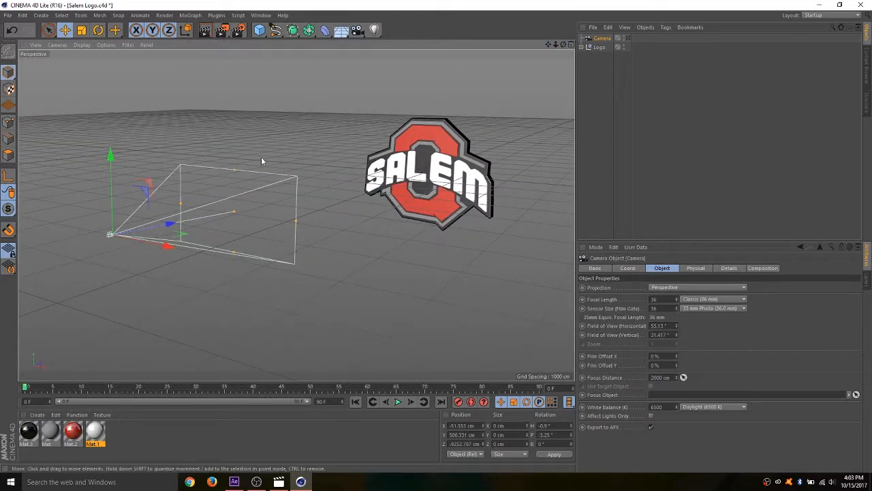
drag(548, 46, 563, 45)
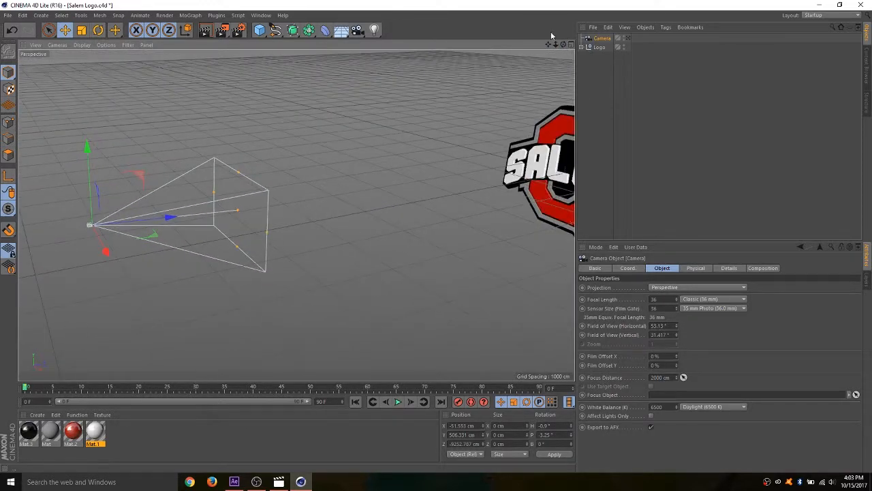
click(628, 39)
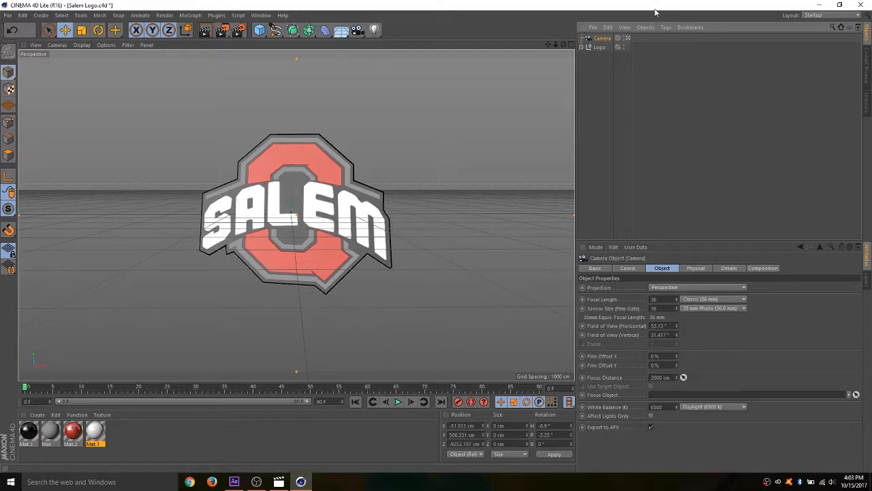
click(627, 39)
click(628, 39)
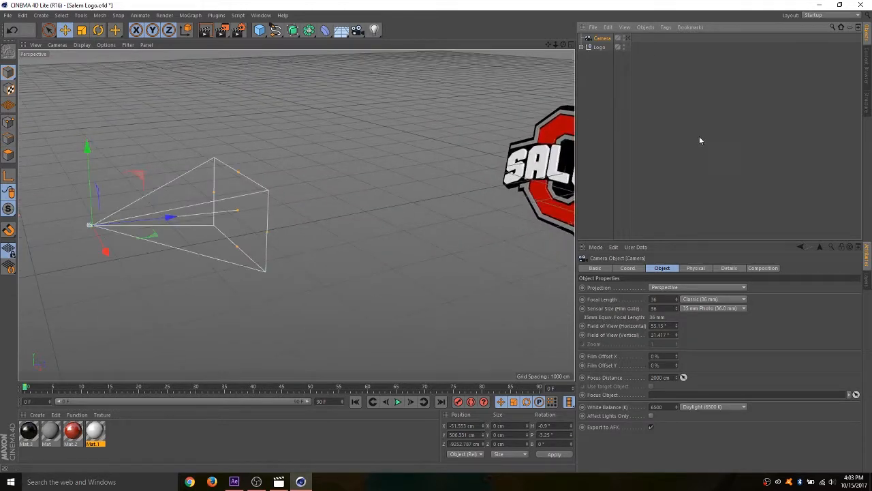
- Add an Omni light and place it in front of the logo, off to its S side, at about X -3066 cm, Z -3708 cm
drag(549, 45, 521, 46)
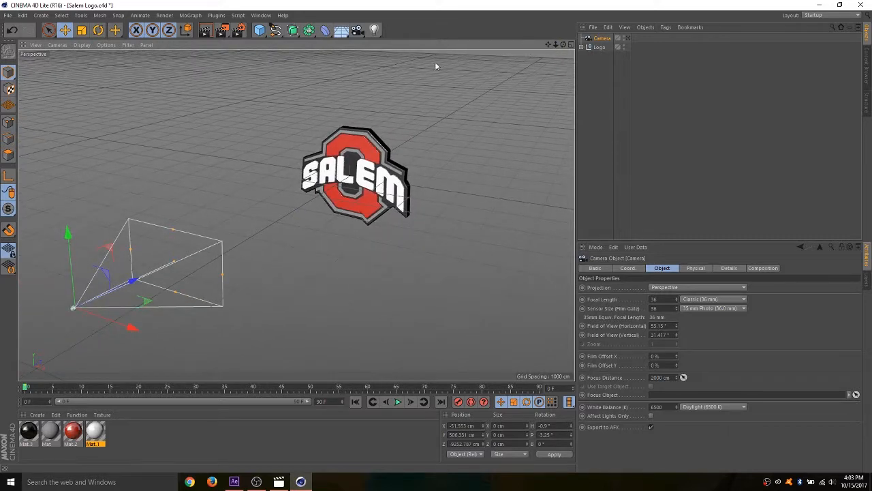
click(374, 30)
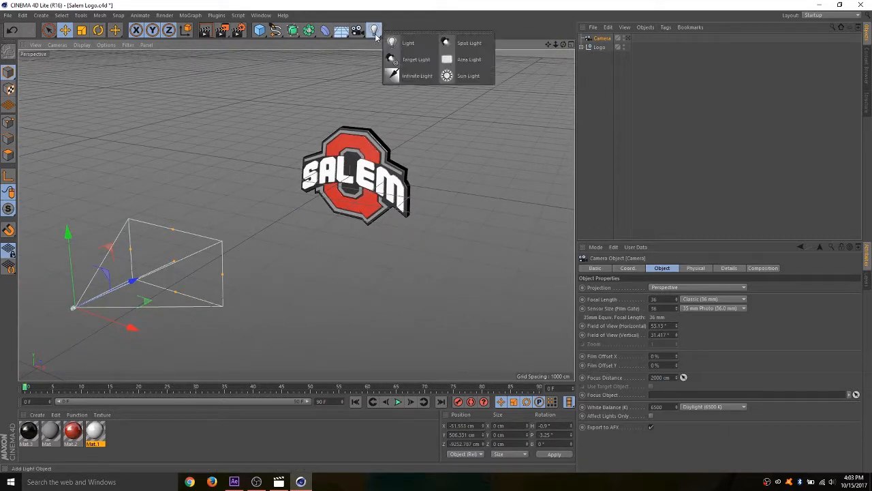
click(404, 48)
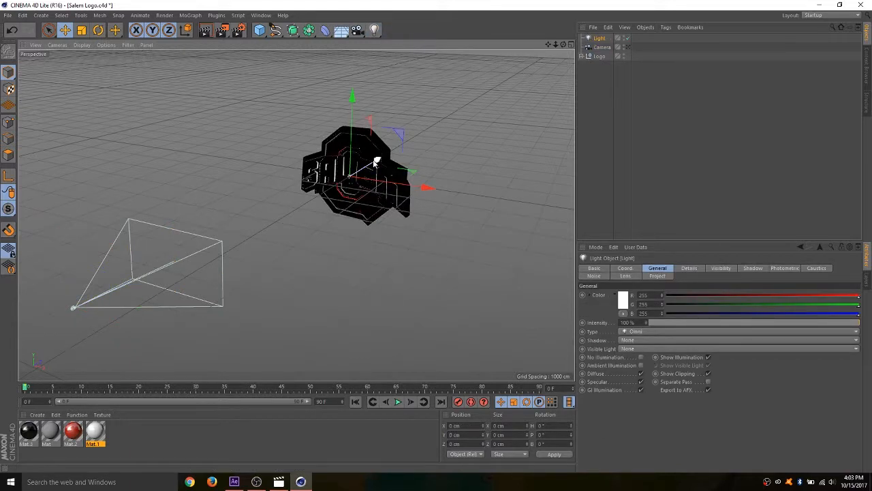
drag(377, 162, 315, 206)
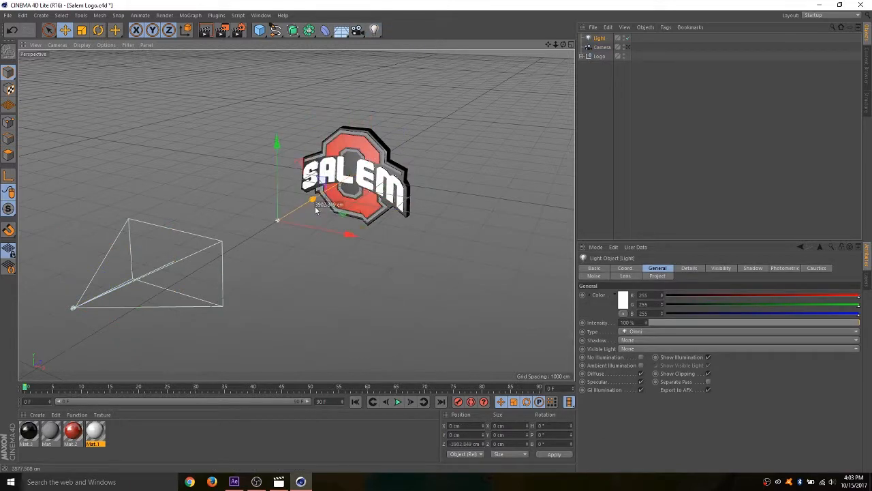
drag(349, 237, 201, 175)
drag(213, 207, 235, 211)
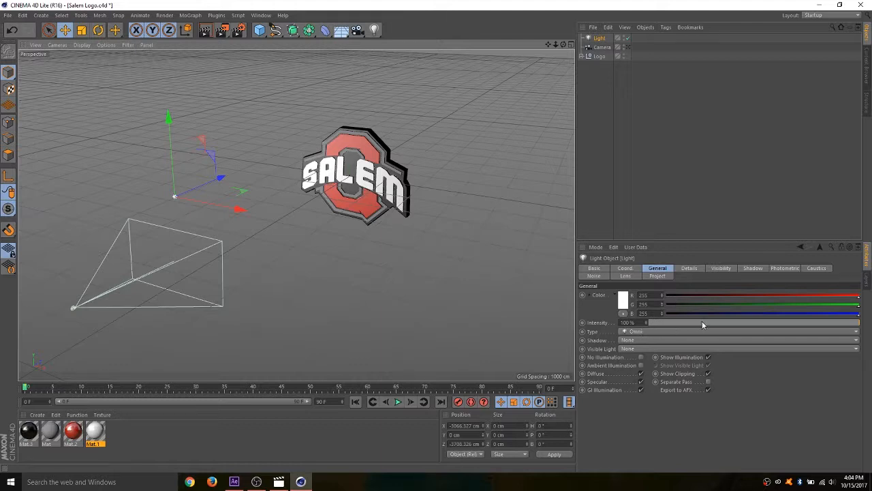
- Set the light's intensity to 90% and rename it as Key
drag(690, 323, 842, 331)
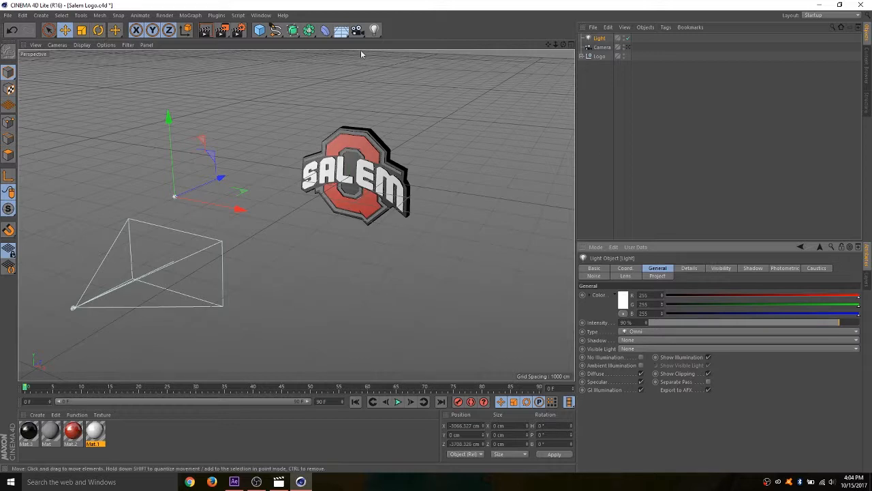
click(375, 31)
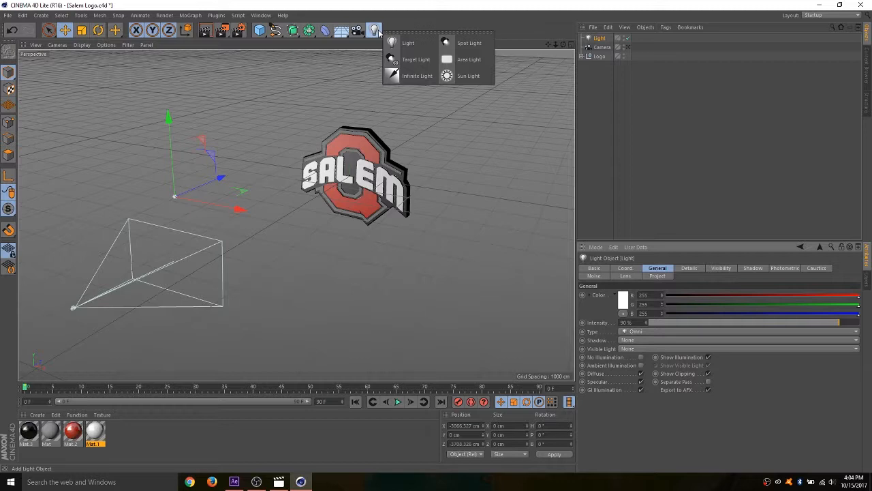
click(400, 4)
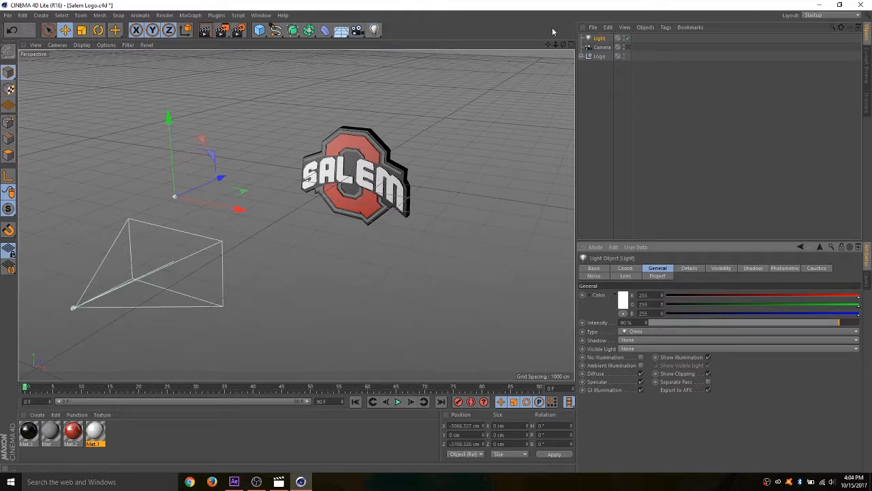
double_click(599, 38)
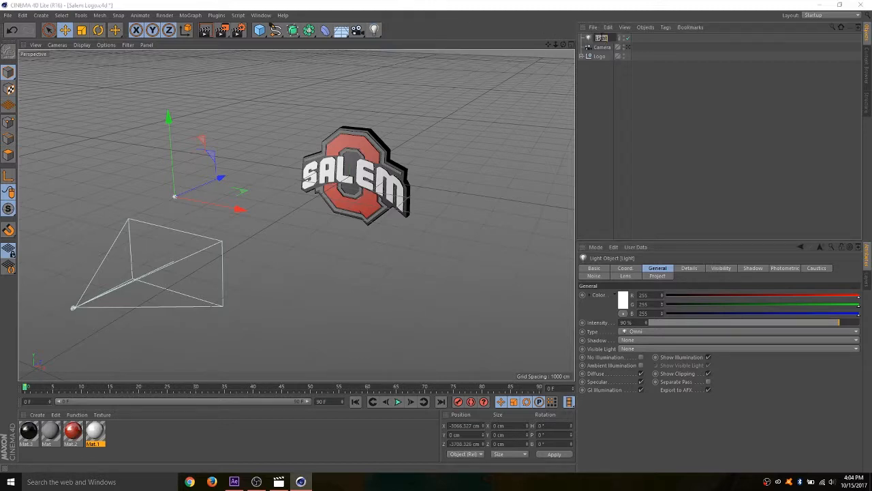
text(Key)
key(Return)
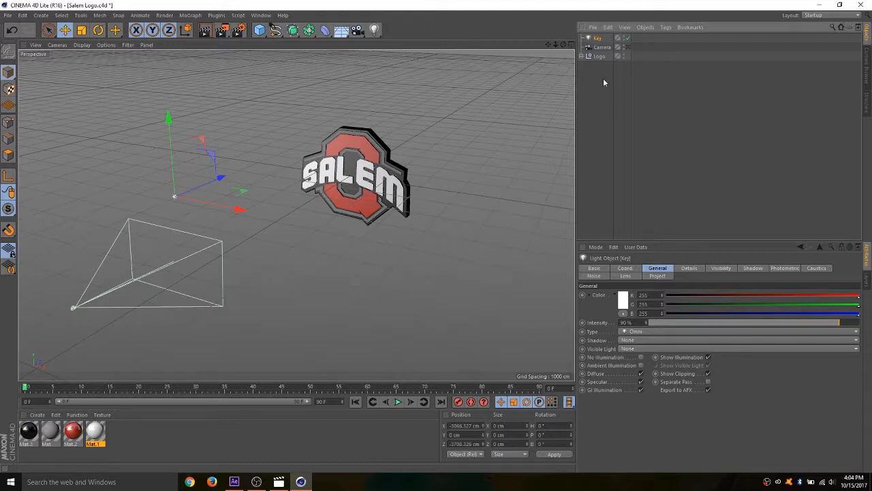
- Add a second Omni light and place it in front of the logo's M side, at about X 3679, Y 1000, Z -7576 cm
drag(376, 32, 405, 41)
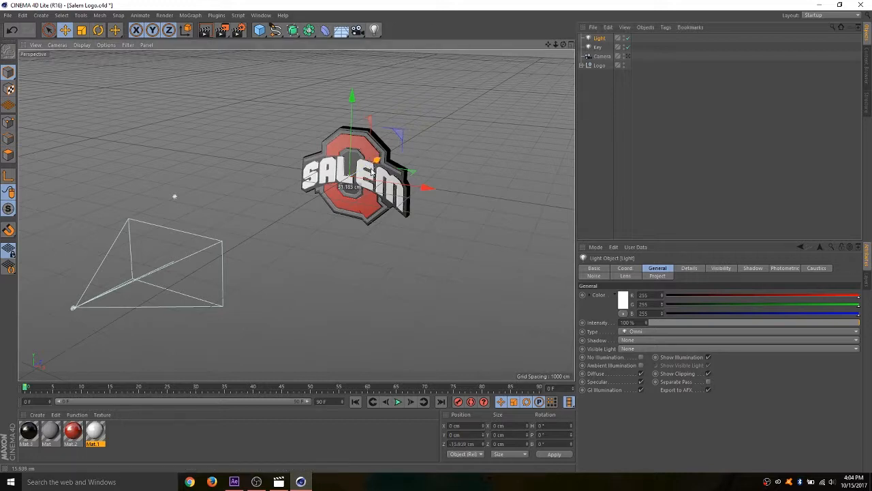
drag(385, 158, 348, 208)
drag(297, 265, 490, 323)
drag(443, 265, 403, 320)
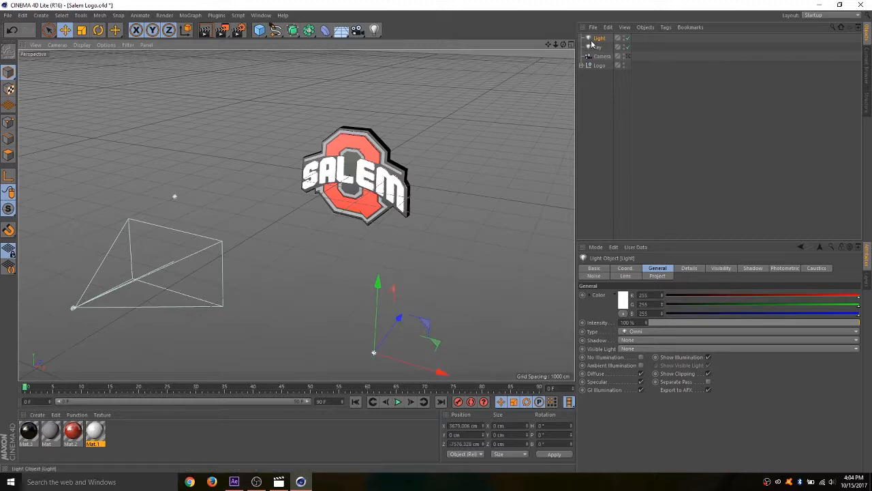
drag(563, 45, 545, 55)
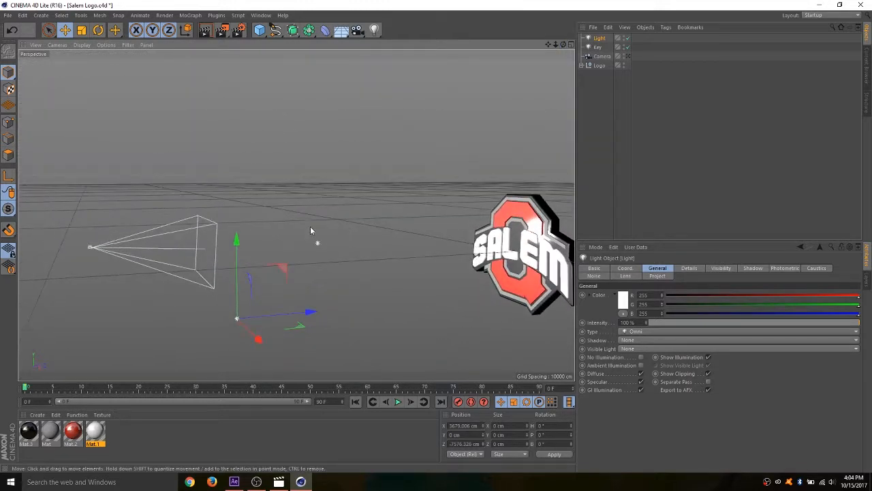
drag(240, 243, 249, 167)
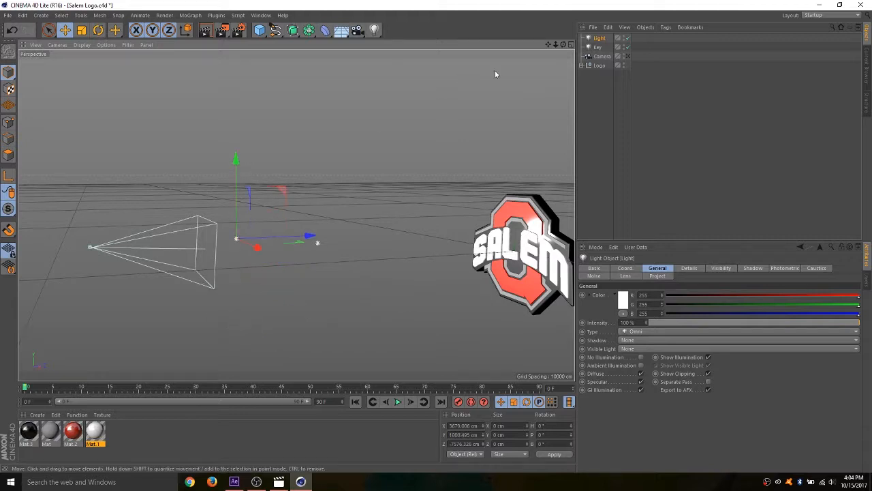
drag(563, 45, 545, 54)
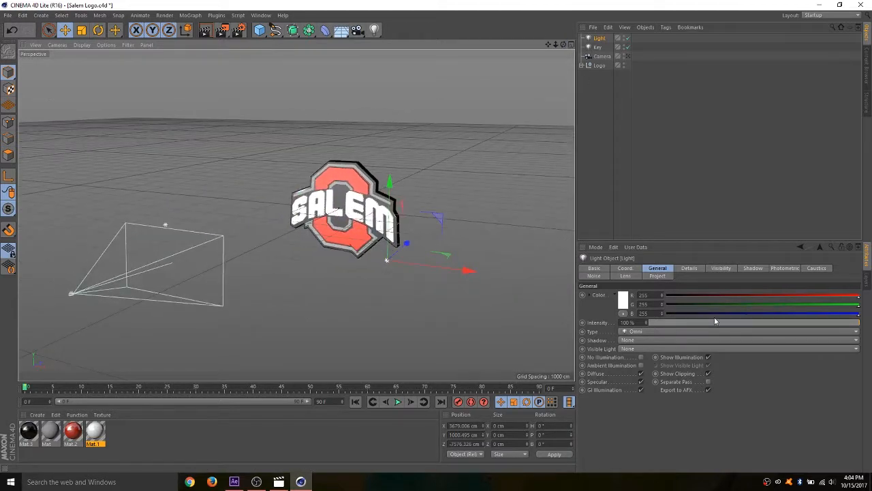
- Set the second light's intensity to 55% and rename it as Fill
drag(715, 322, 768, 332)
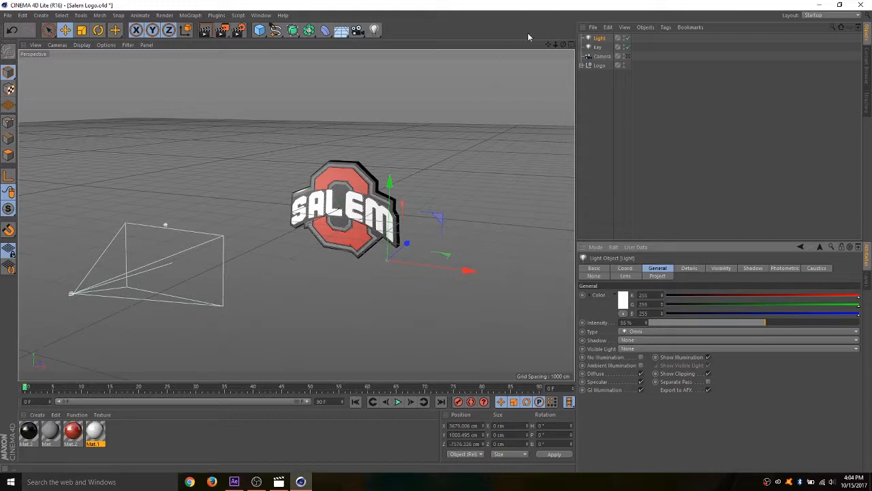
double_click(599, 38)
text(Fi)
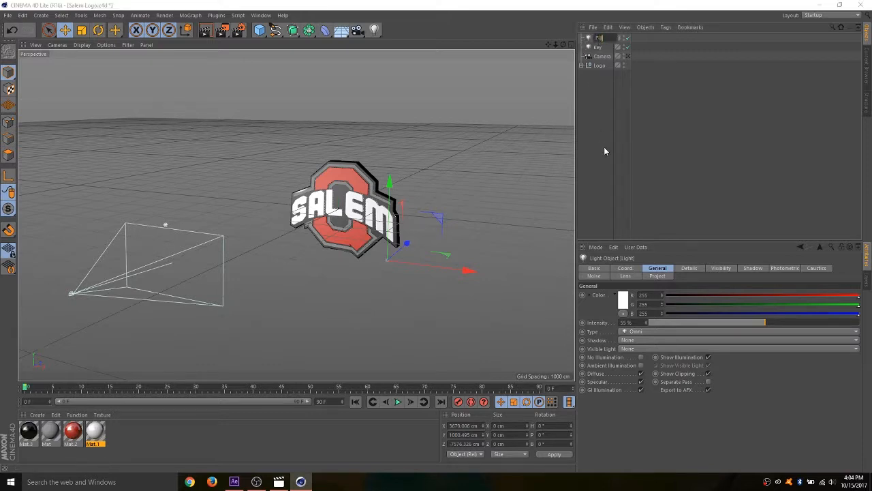
key(Return)
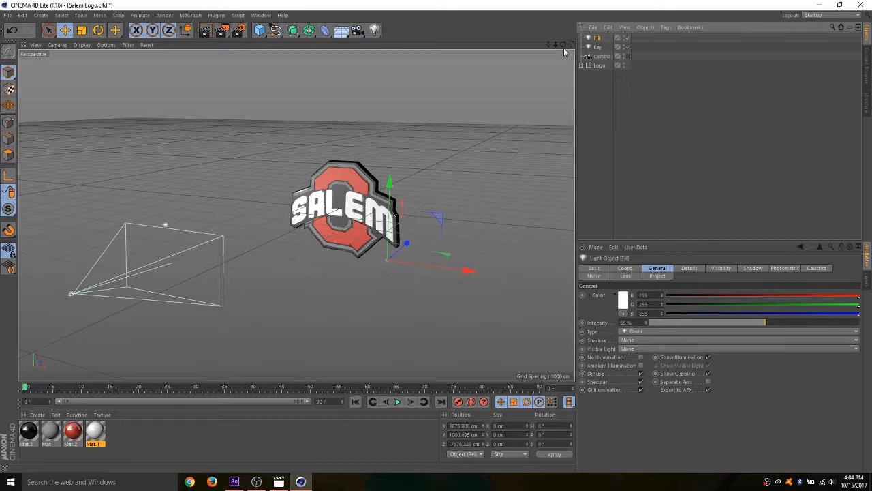
- Add a third Omni light and place it above and slightly behind the logo, at about Y 4079 cm, Z 265 cm
click(374, 30)
click(409, 43)
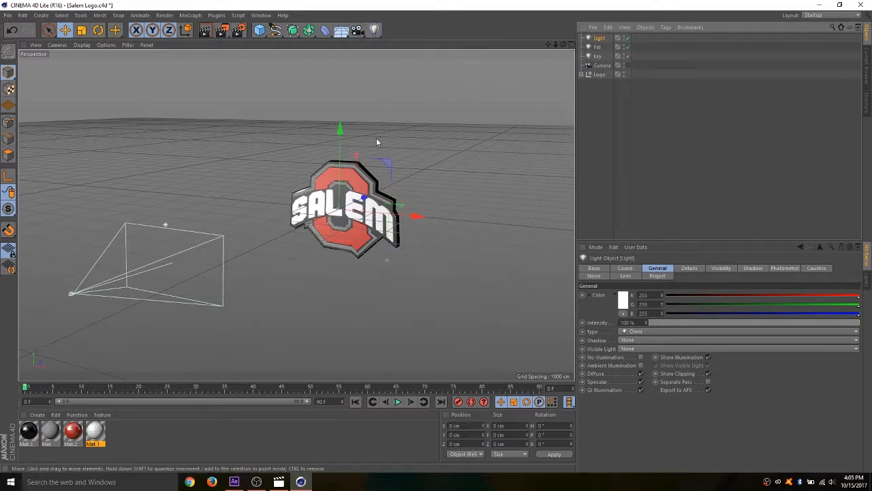
drag(344, 167, 344, 28)
drag(564, 44, 443, 82)
drag(369, 112, 380, 135)
- Rename the light above the logo as Hair Light
double_click(602, 39)
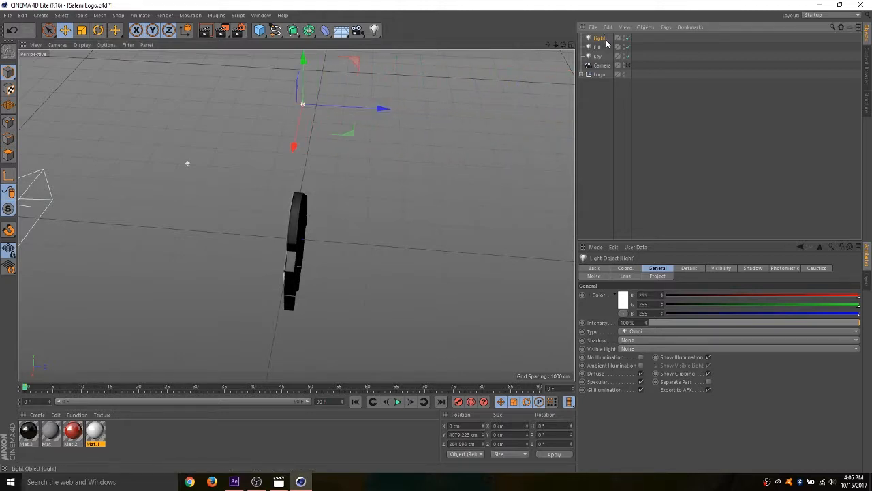
text(H)
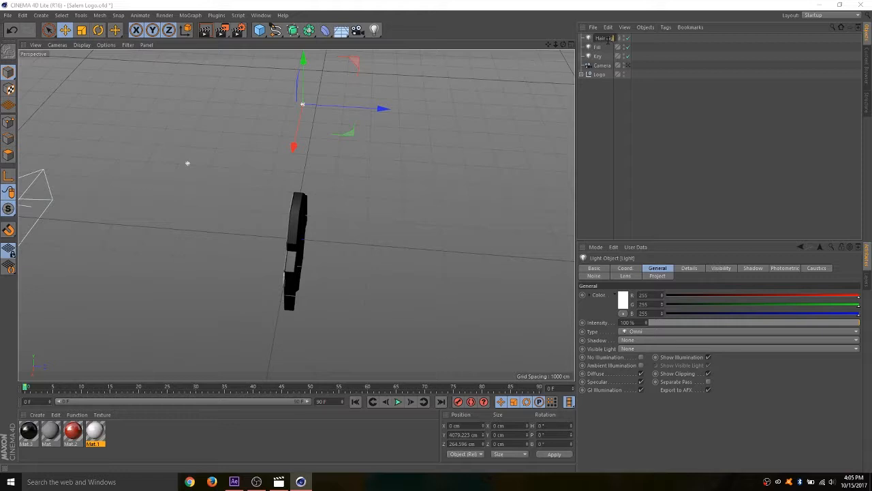
text(air Light)
key(Return)
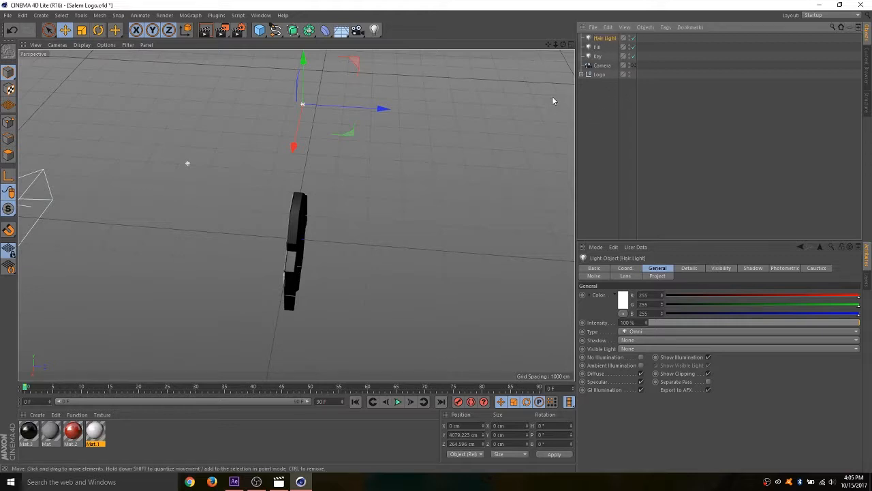
- Try a cyan colour on the Hair Light by lowering its red value to 34, and undo the colour change
drag(563, 44, 573, 103)
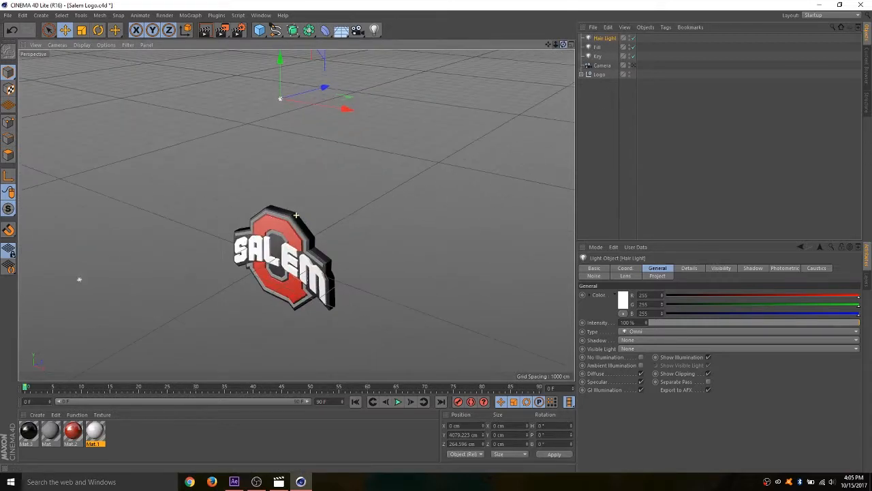
click(782, 295)
click(692, 298)
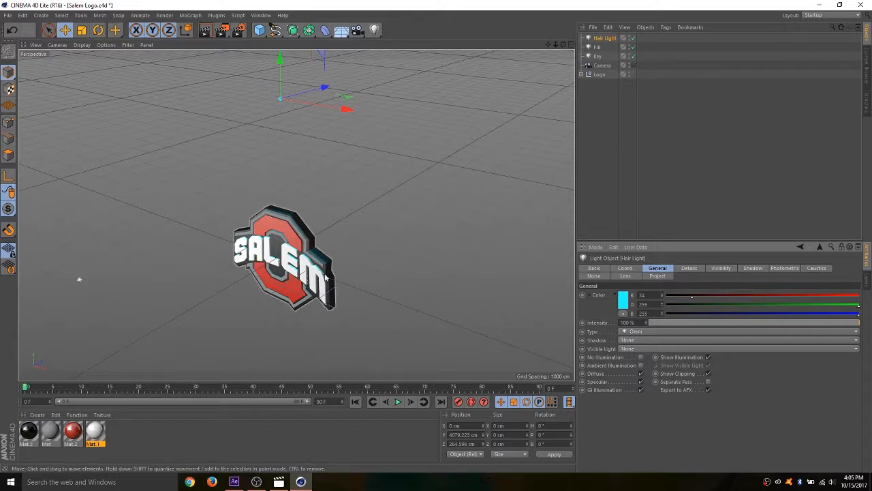
key(ctrl+z)
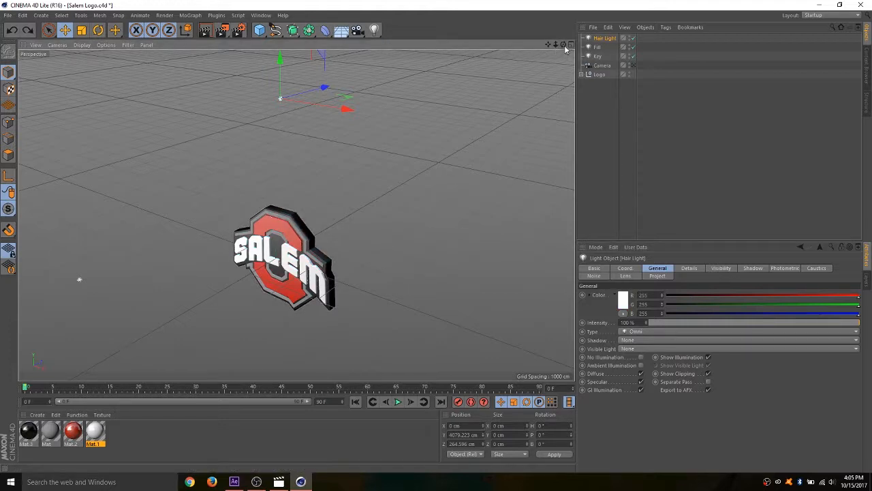
- Group the Hair Light, Fill and Key lights into one null and rename the group as Lights
drag(563, 45, 565, 47)
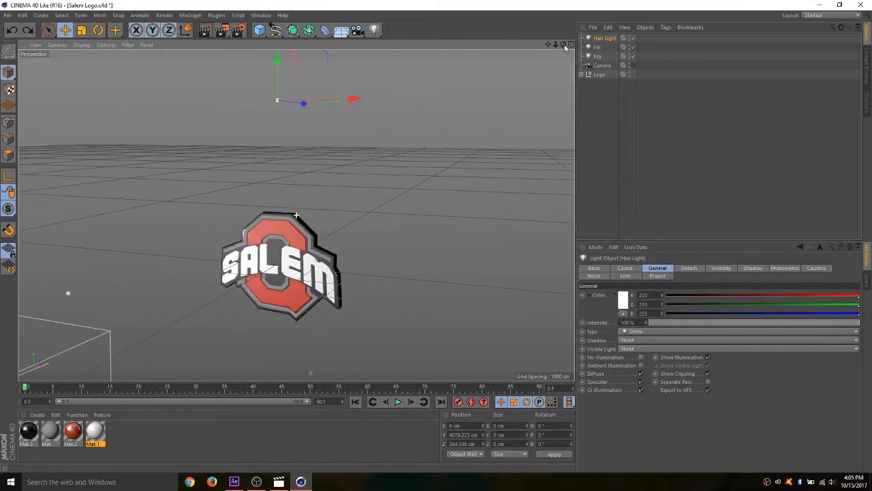
click(605, 56)
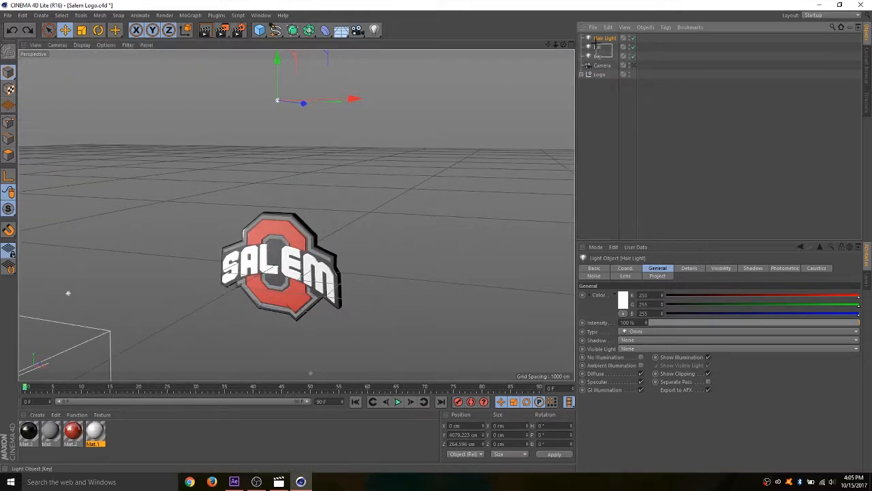
shift+click(597, 39)
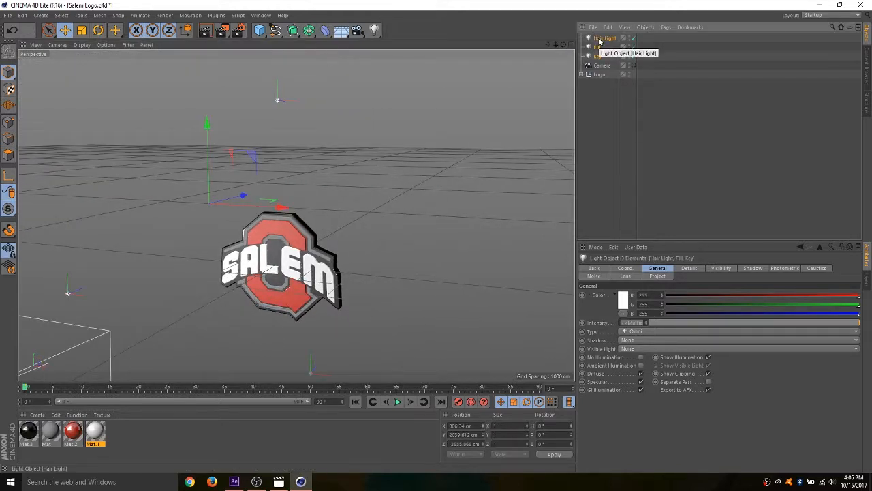
right_click(598, 40)
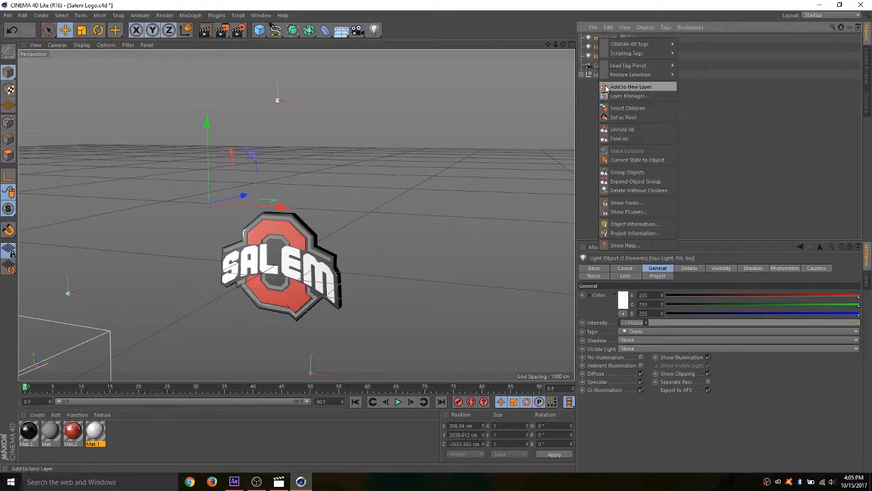
click(622, 172)
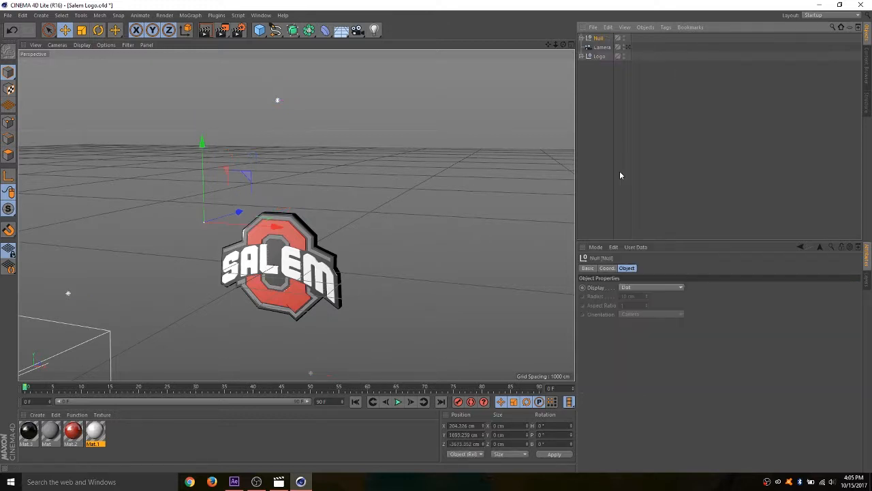
double_click(599, 38)
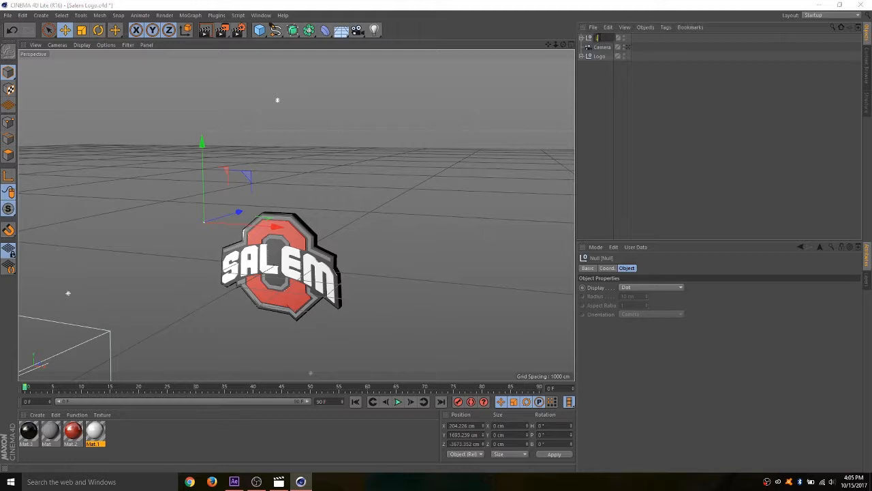
text(Lights)
key(Return)
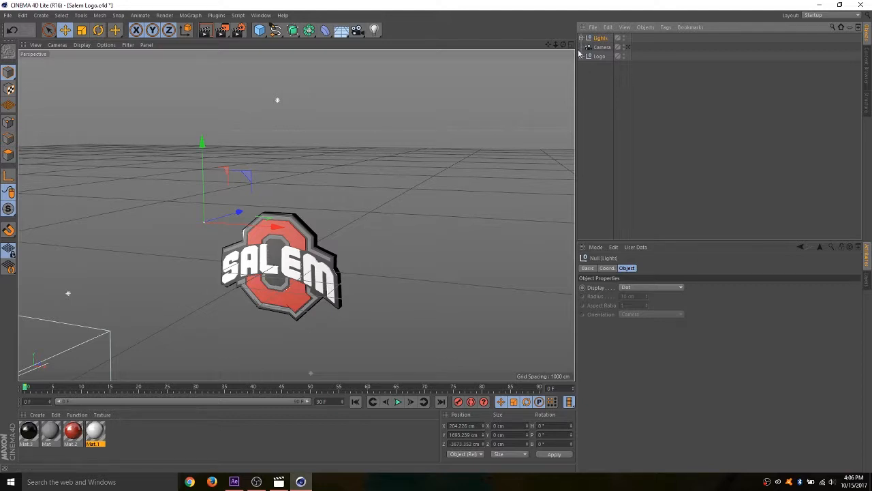
- Look through the Camera, render the active view to check the lighting, and return to the normal view with the Lights group selected
click(627, 47)
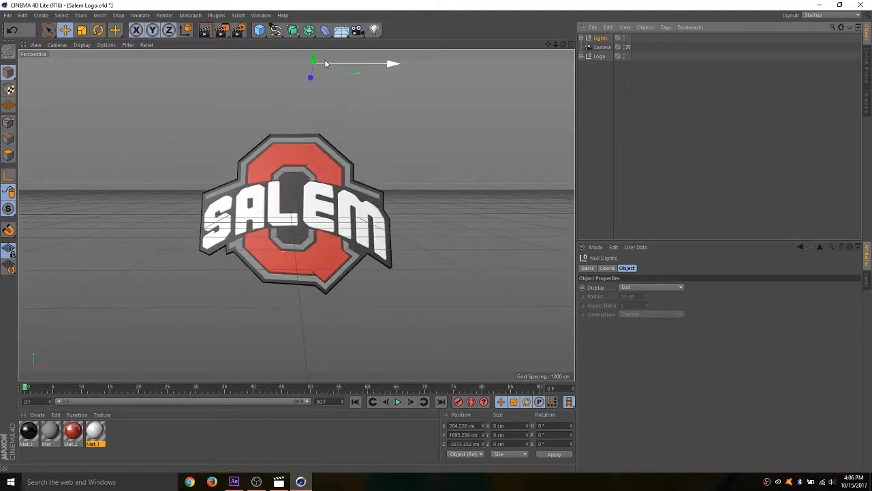
click(205, 32)
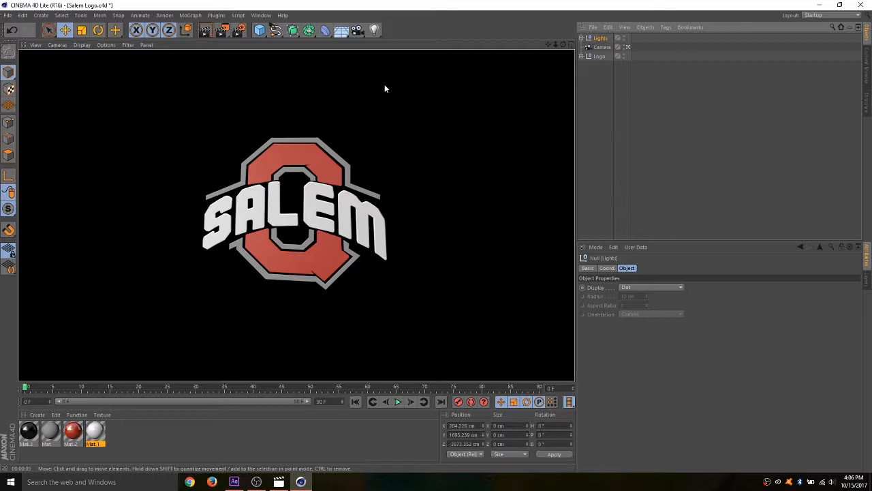
click(505, 163)
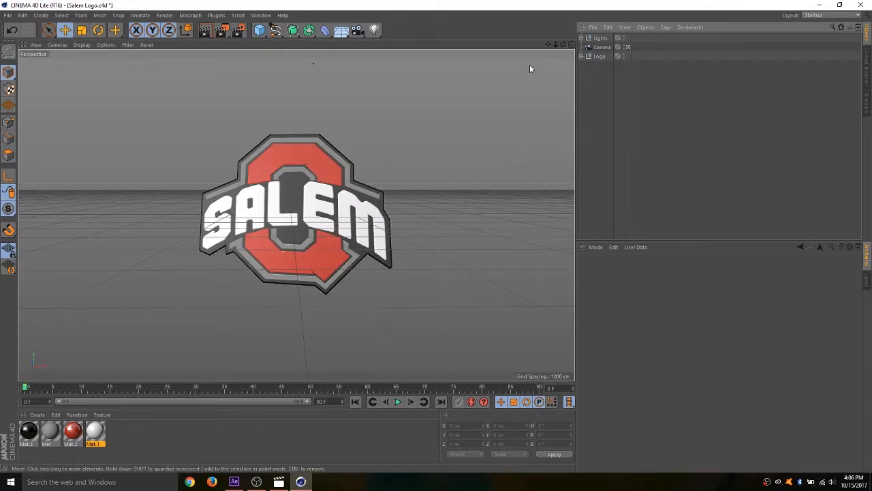
click(600, 38)
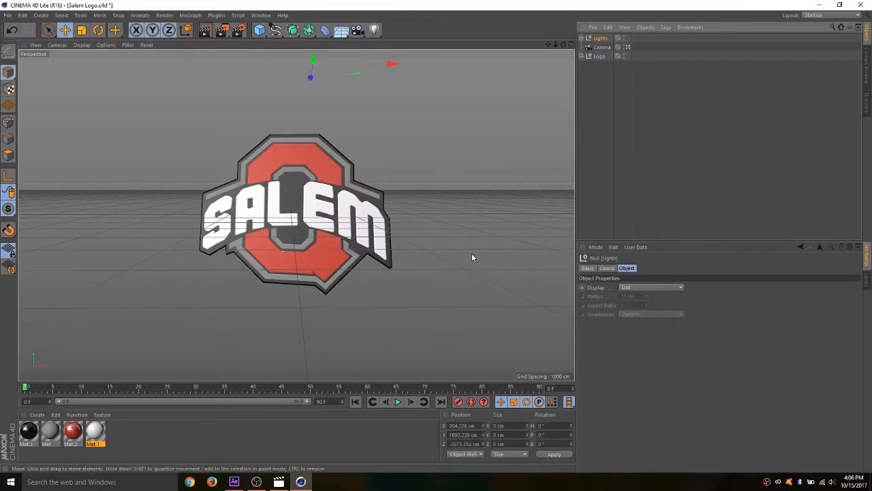
- Switch to Movies & TV, play the Replay In2 reference clip, and return to the logo project
click(281, 481)
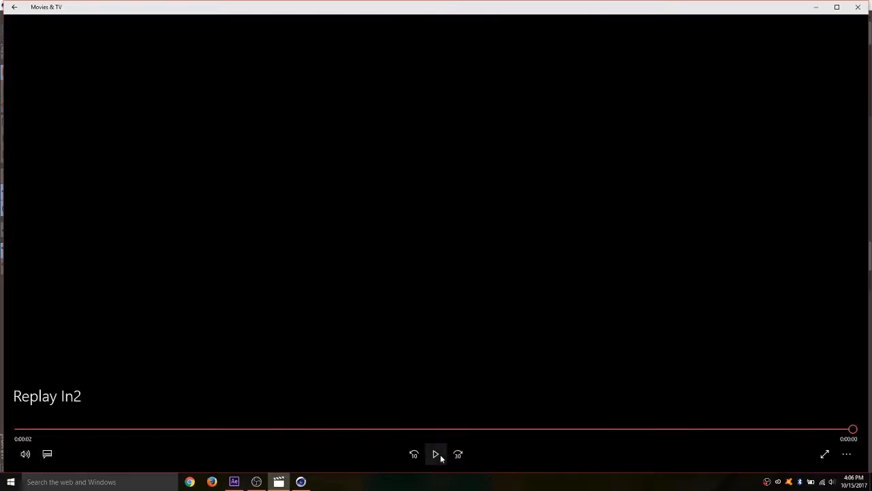
click(441, 454)
click(818, 10)
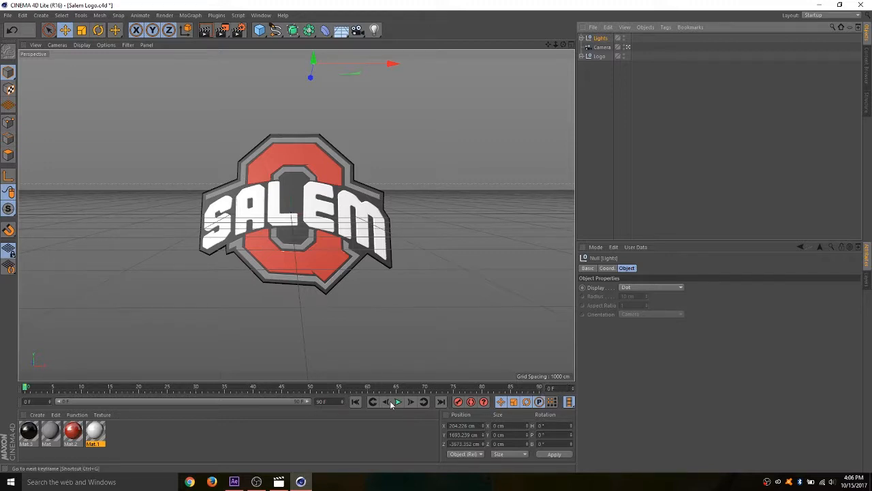
- Try extending the timeline and its preview range to 206 frames, and set the end frame back to 90
drag(343, 403, 343, 400)
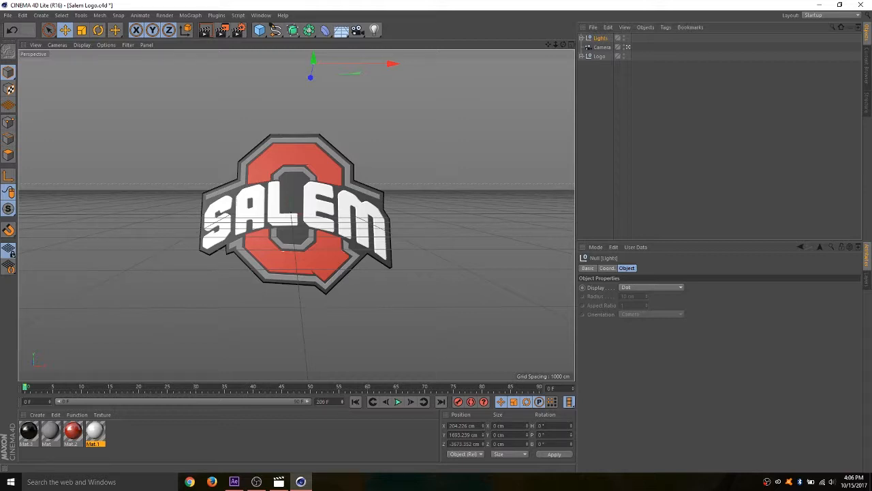
drag(173, 400, 336, 414)
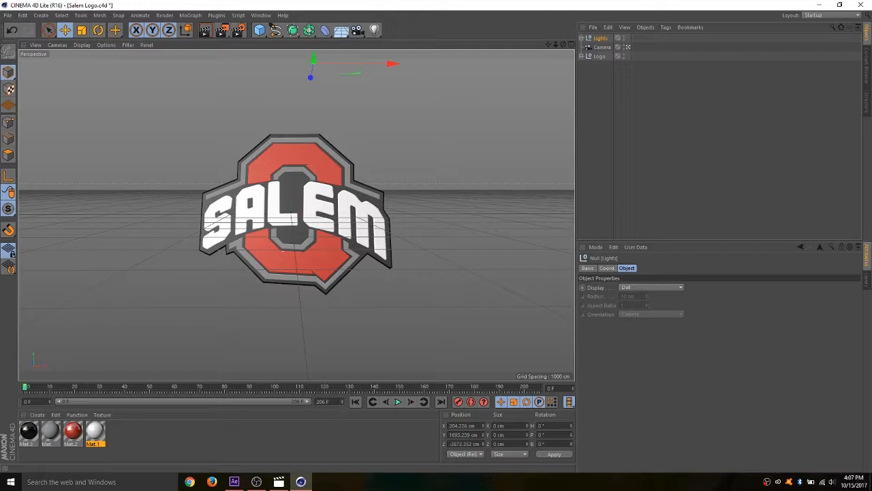
double_click(341, 401)
text(90)
key(Return)
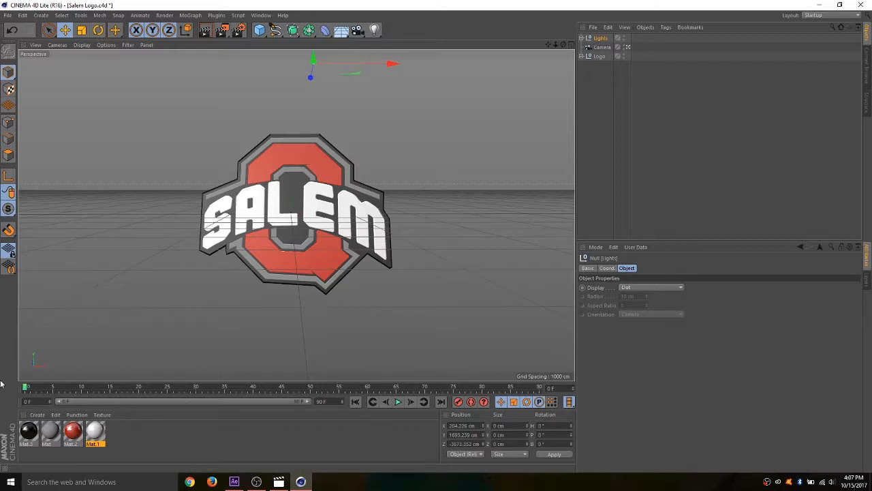
- Scrub through the timeline and back to frame 0, check the Camera and Lights objects, and select the Logo group
drag(27, 388, 508, 387)
drag(398, 374, 1, 383)
click(599, 49)
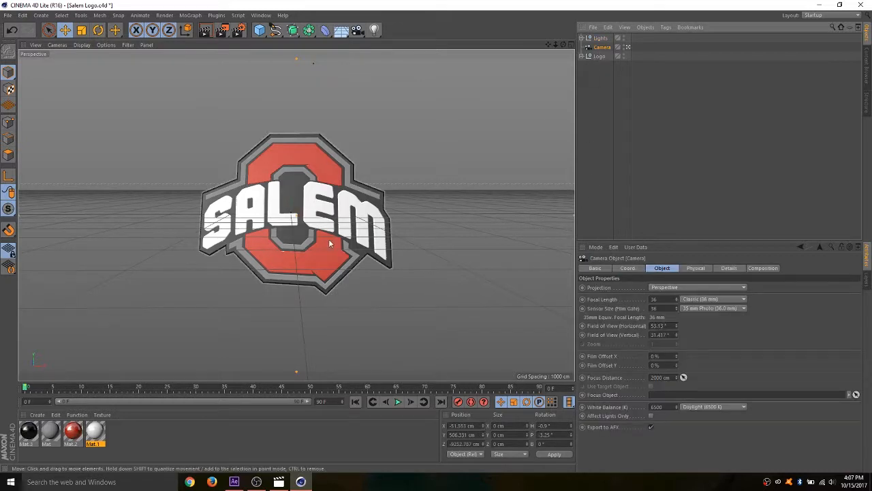
click(598, 39)
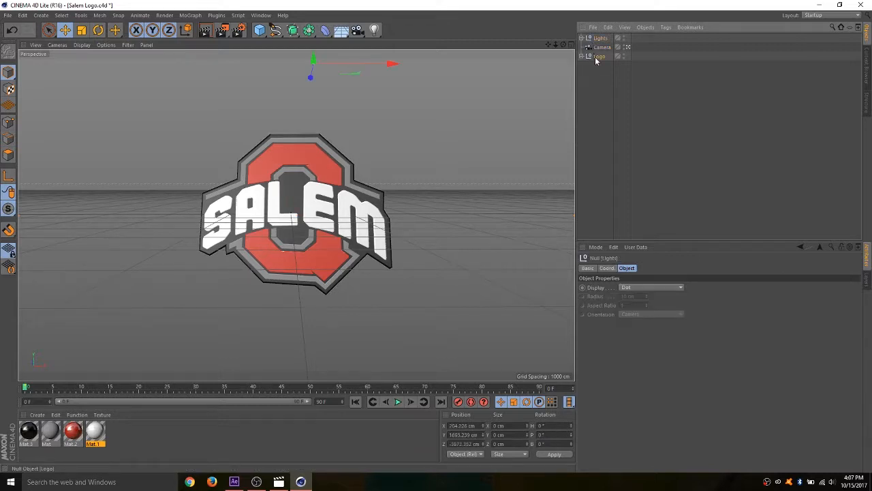
click(599, 56)
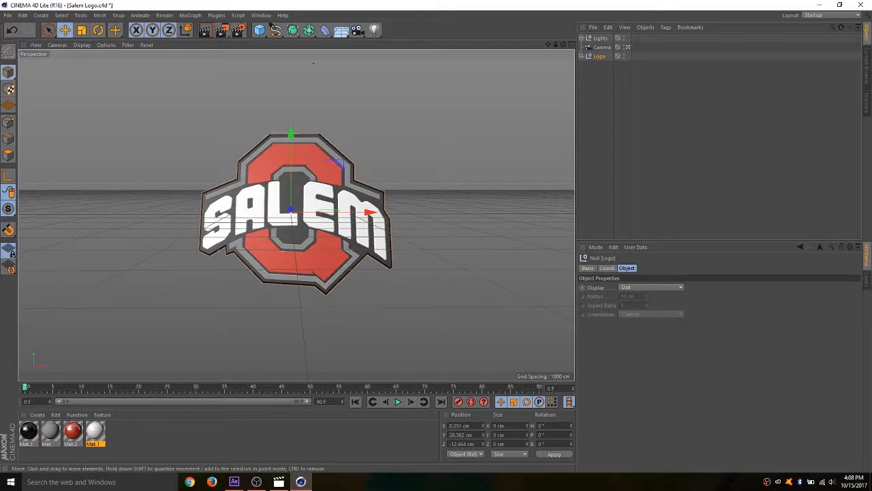
- Switch to Movies & TV, replay the Replay In2 reference clip, and return to the logo project
click(285, 480)
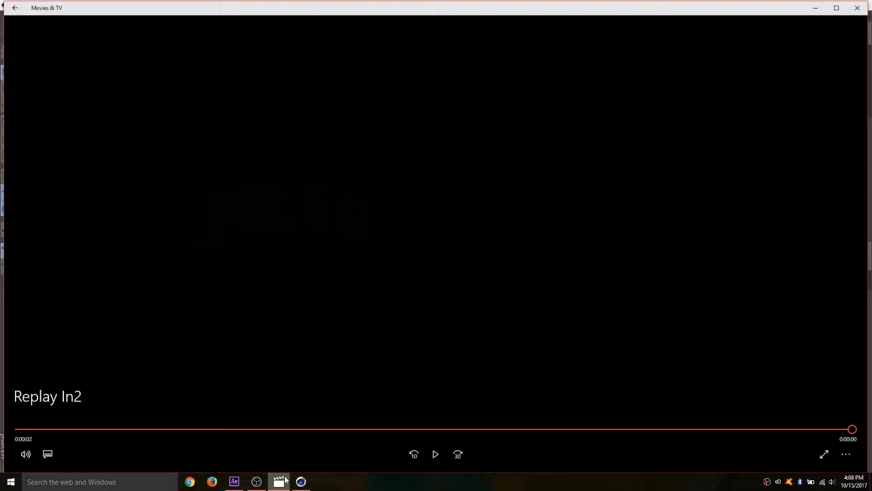
click(437, 455)
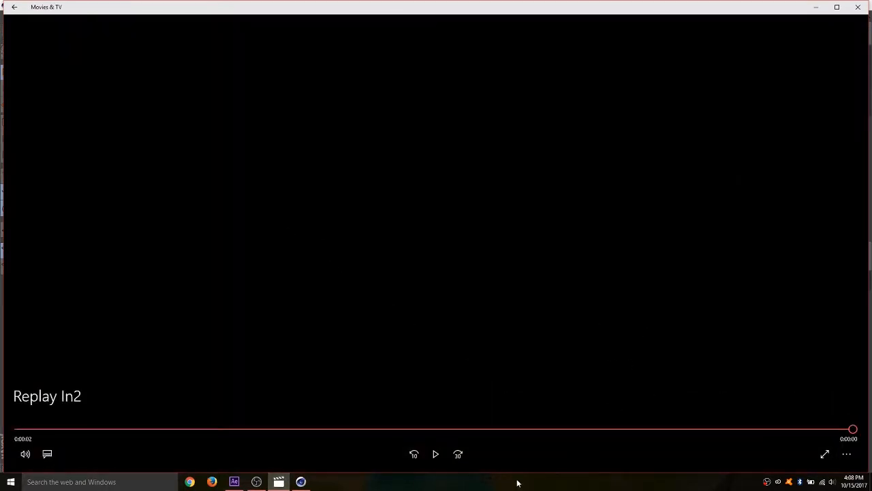
click(814, 7)
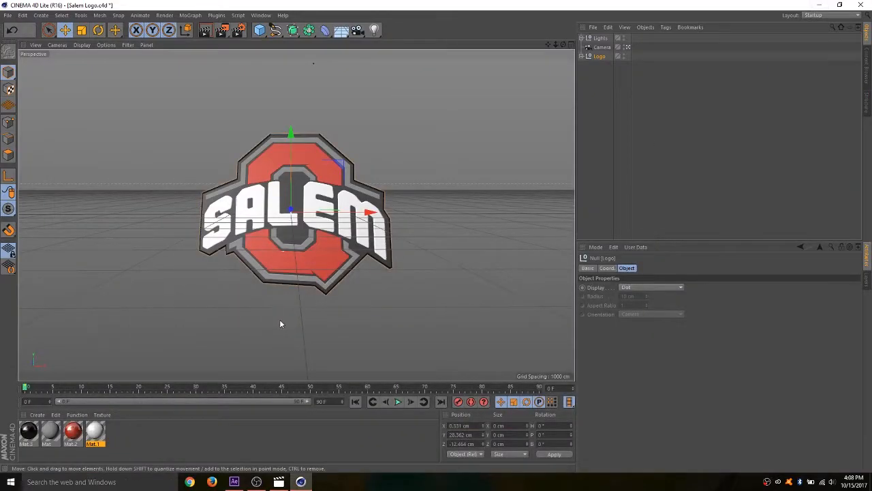
- Leave the Camera view and move the Logo group along Z to behind the camera, at about -12743 cm
click(628, 47)
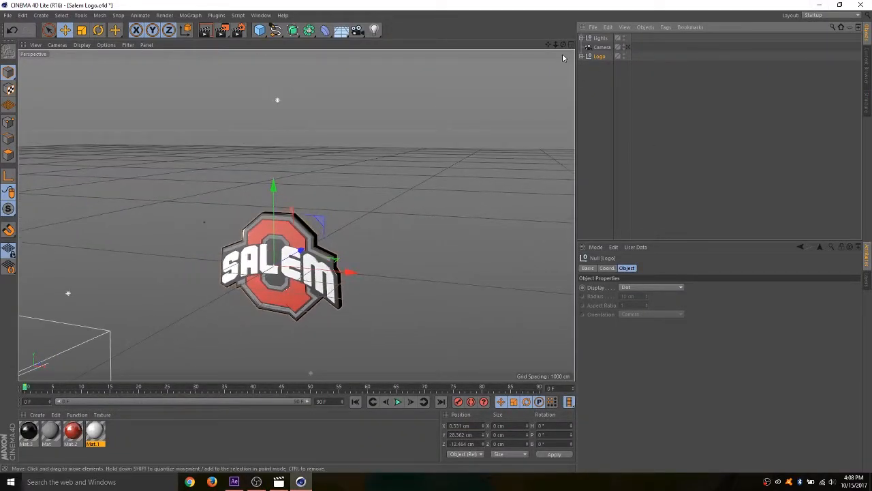
drag(548, 45, 666, 51)
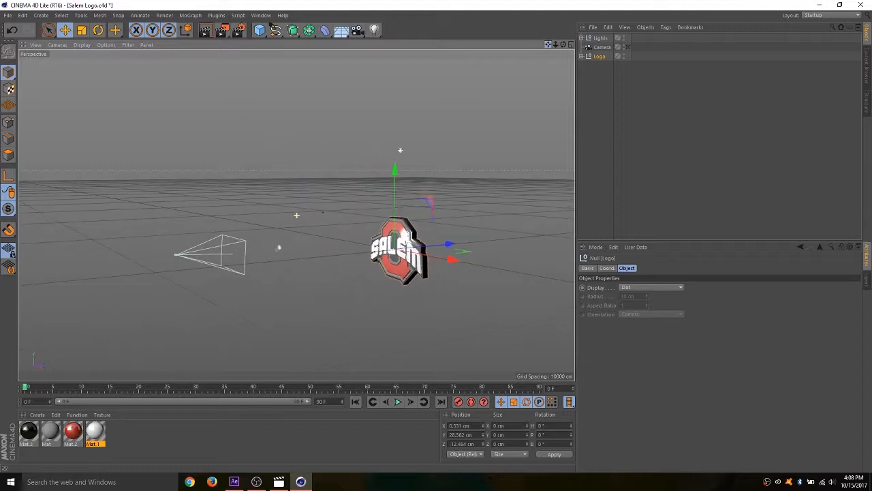
drag(564, 45, 538, 46)
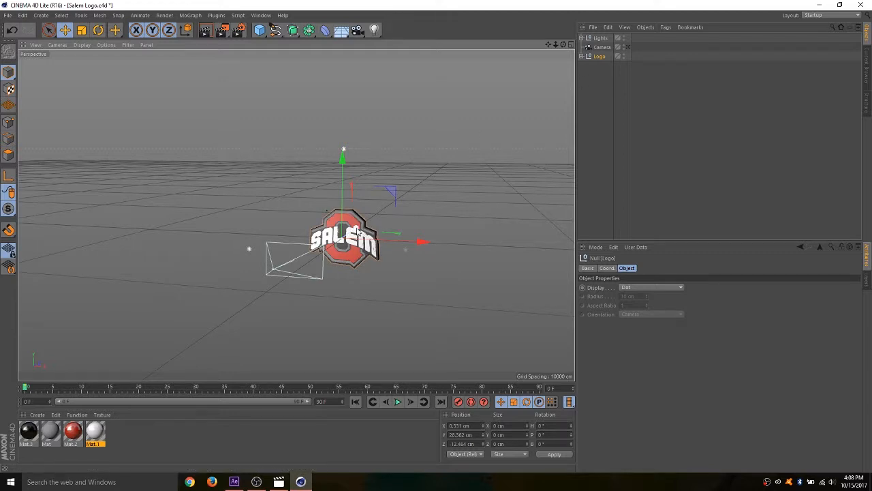
drag(359, 232, 256, 303)
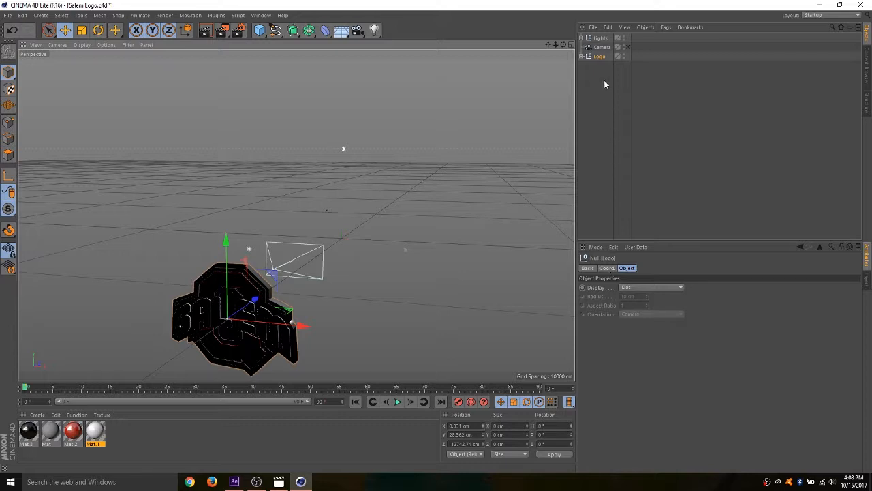
- Keyframe the Logo group's X, Y and Z position and its heading, pitch and bank rotation at frame 0
click(611, 268)
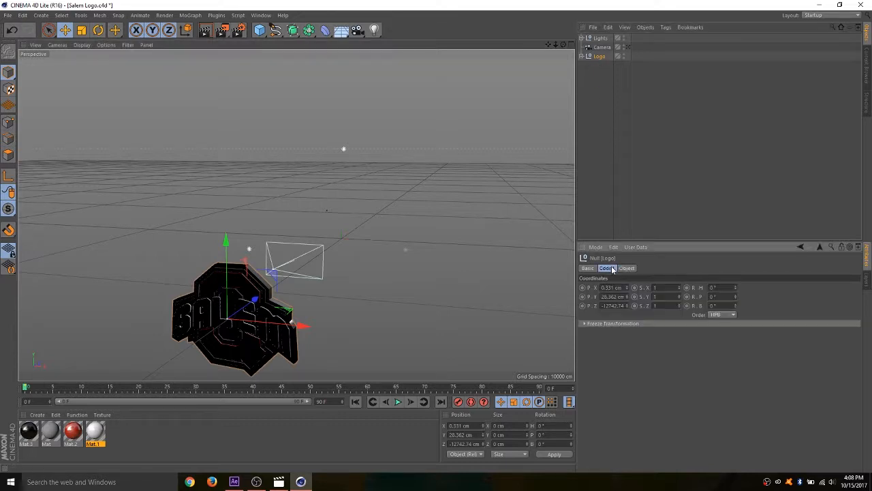
click(583, 288)
click(582, 296)
click(583, 305)
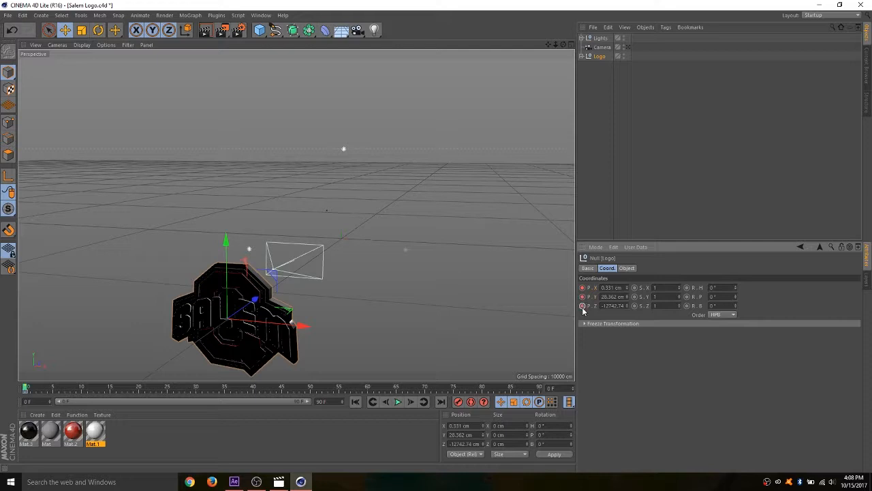
click(686, 288)
click(686, 296)
click(687, 305)
- At frame 30, move the Logo group along Z to about 717 cm in front of the camera and keyframe its Z position
drag(26, 389, 195, 394)
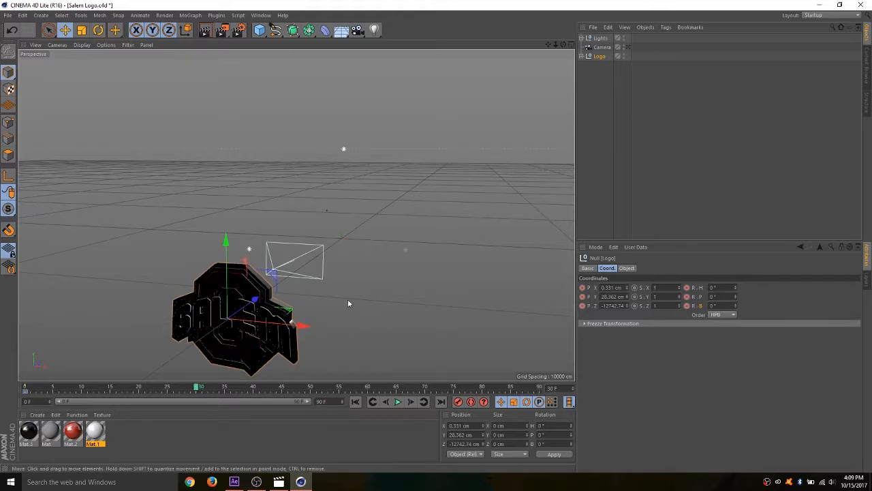
drag(255, 299, 384, 255)
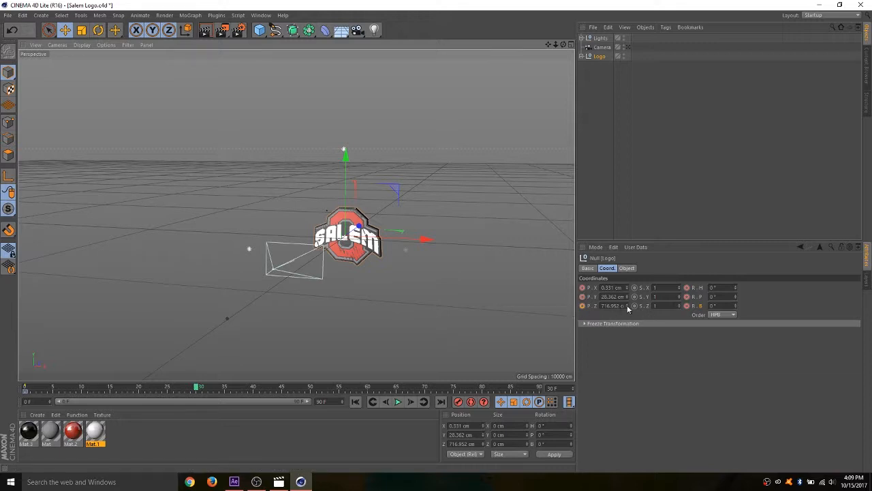
click(582, 306)
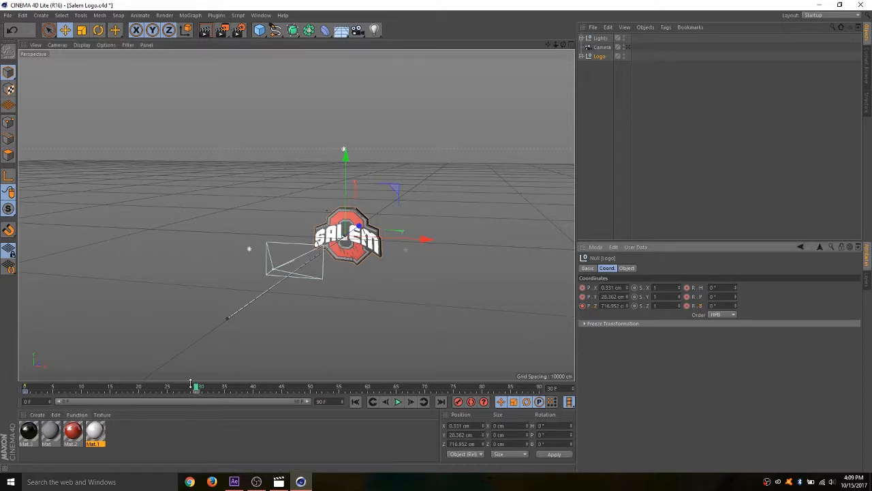
- Play the logo's fly-in animation from frame 0 in the free perspective view and rewind to the start
drag(198, 388, 18, 390)
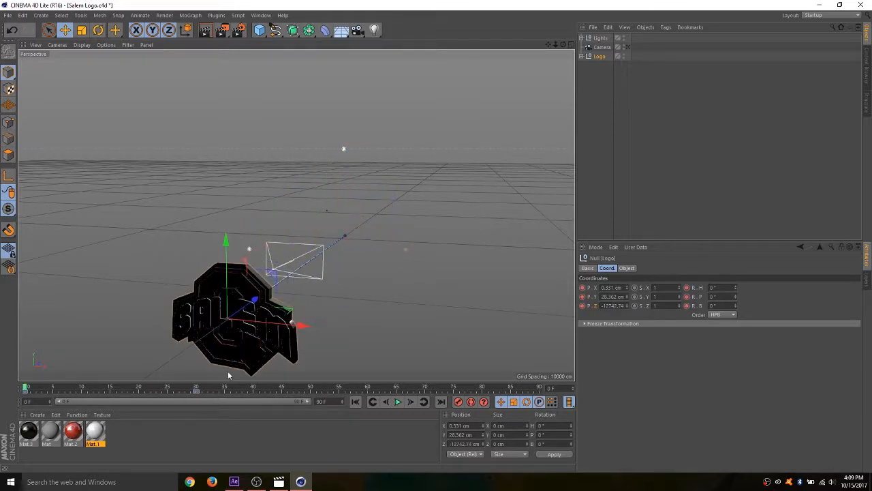
click(398, 401)
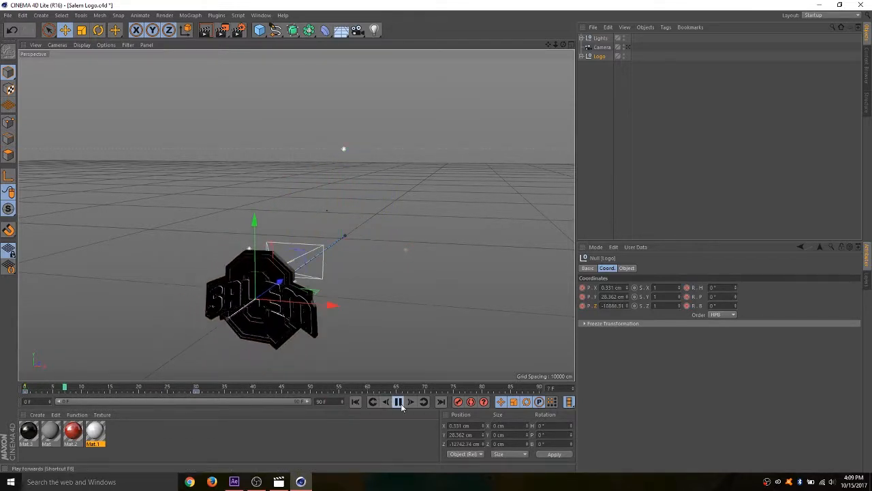
click(398, 401)
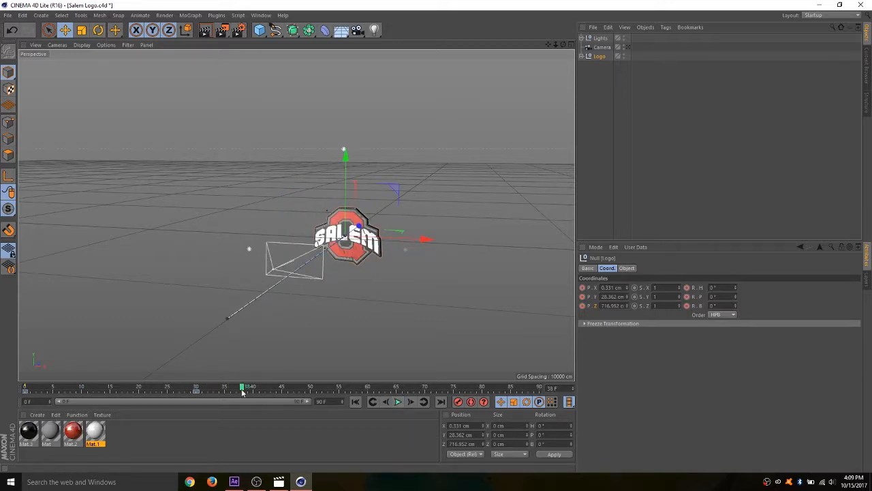
drag(177, 390, 2, 394)
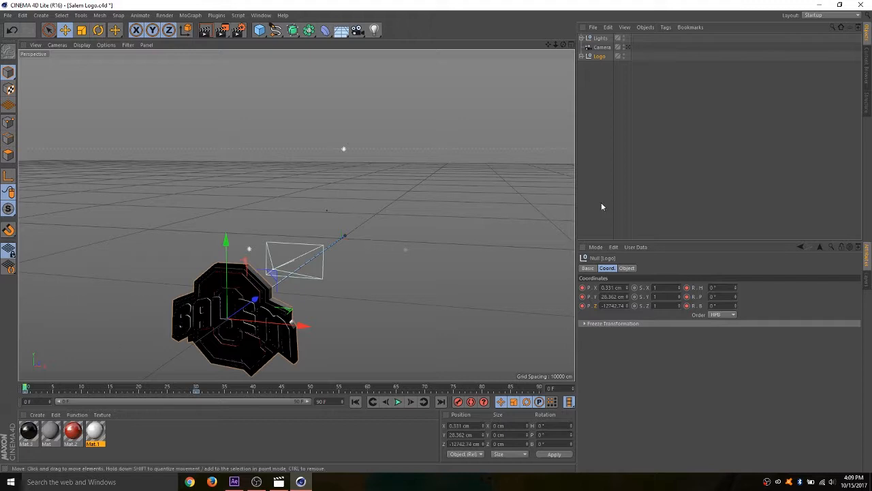
- Play the fly-in animation through the Camera and return to frame 0
click(627, 48)
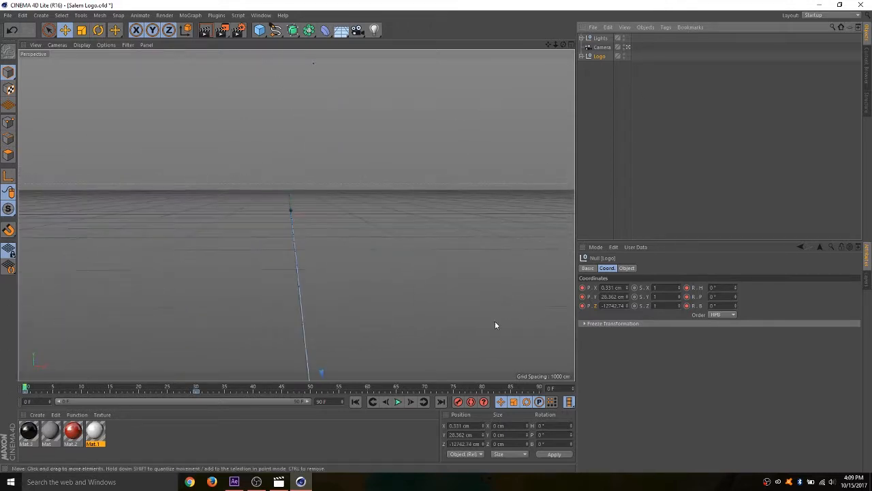
click(400, 402)
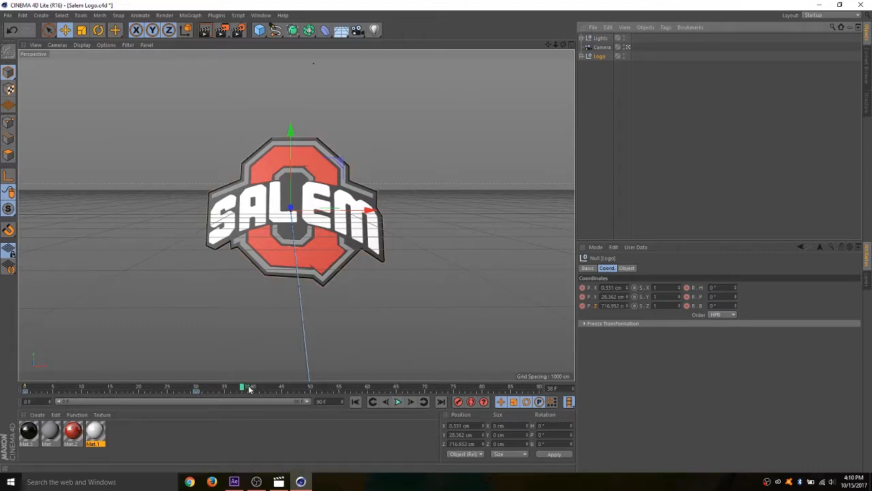
drag(247, 387, 2, 374)
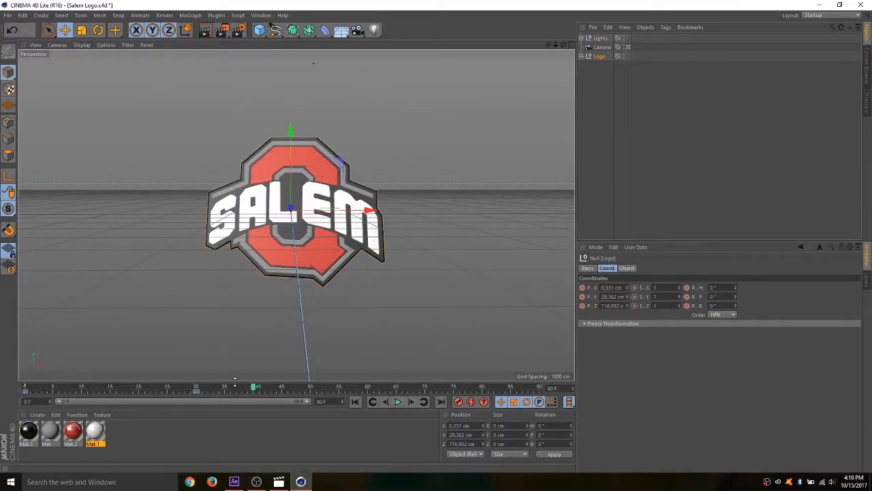
drag(251, 388, 25, 387)
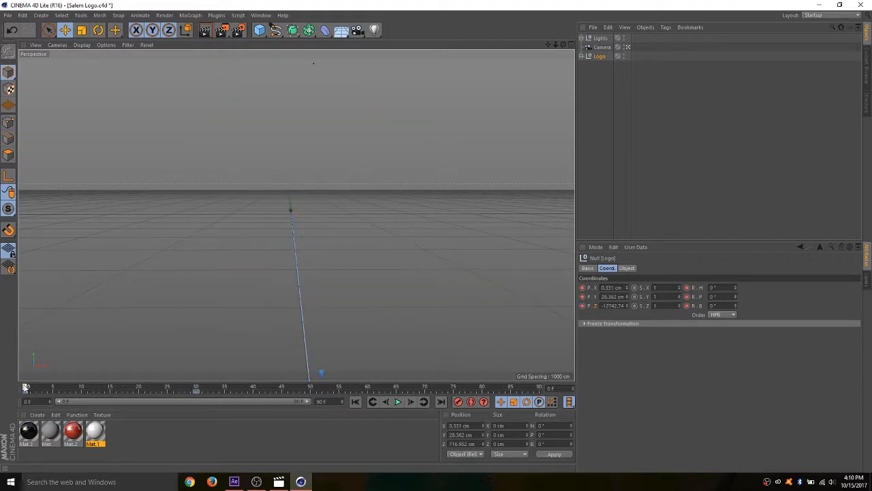
- Leave the Camera view and, at frame 0, move the Logo group to about X -3582 cm and Y 1861 cm
click(628, 47)
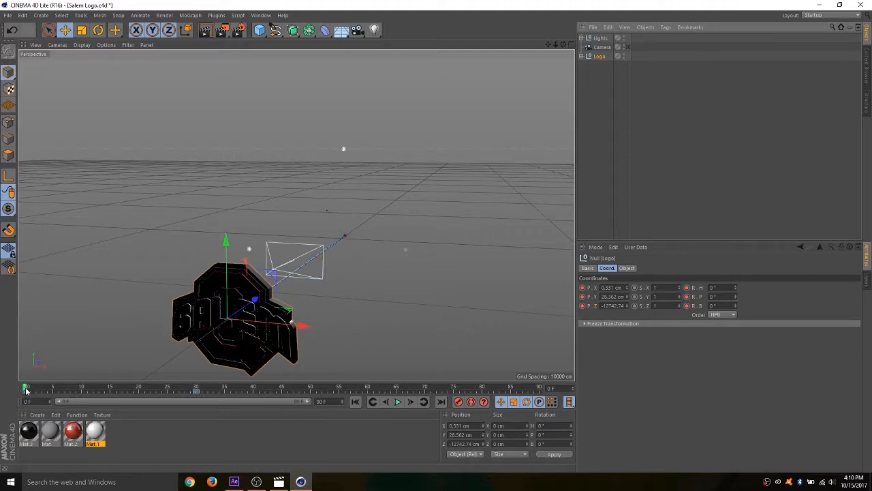
drag(24, 387, 94, 388)
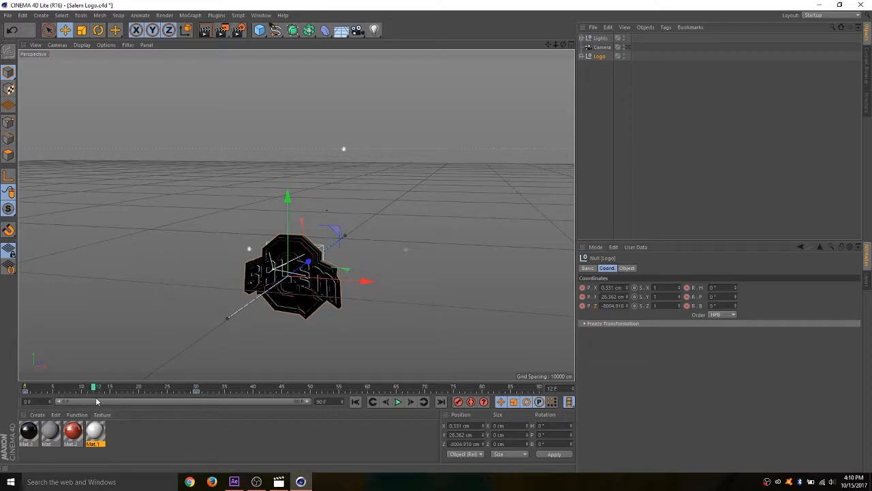
drag(93, 391, 2, 390)
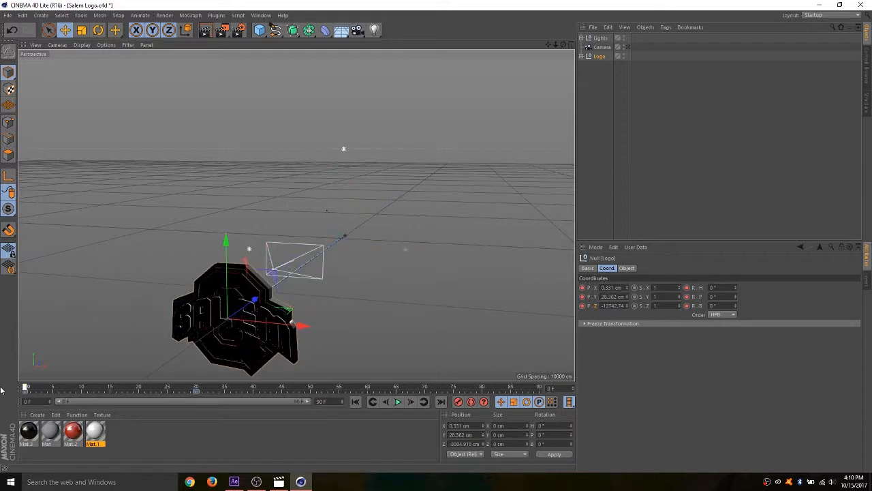
drag(284, 323, 158, 324)
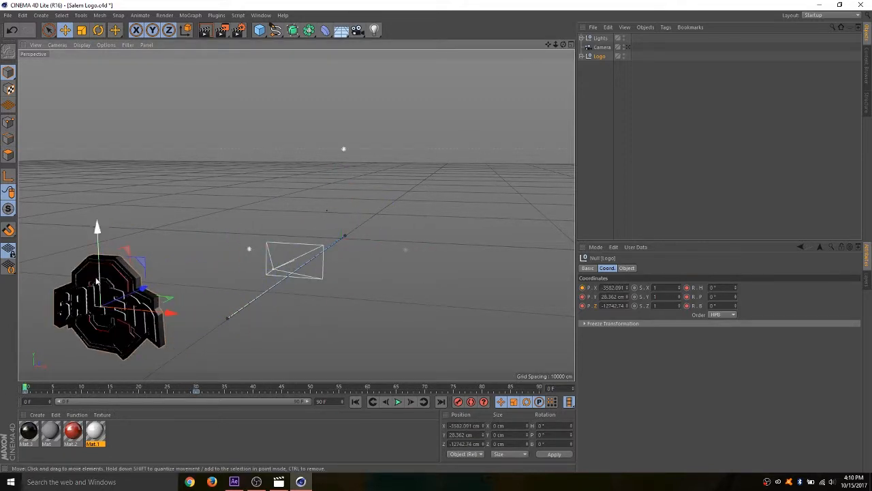
drag(109, 281, 113, 212)
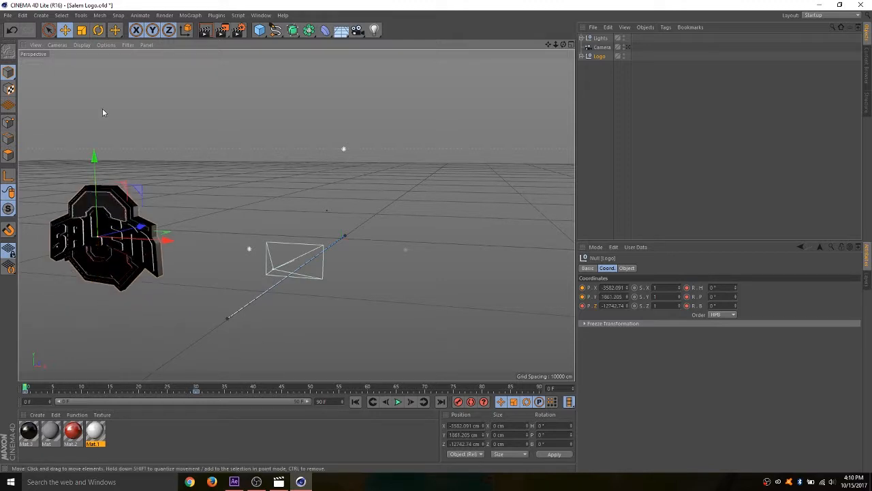
- Rotate the Logo group to about -70° heading and -18° bank, and record its new position and rotation keyframes at frame 0
click(98, 30)
drag(118, 240, 89, 246)
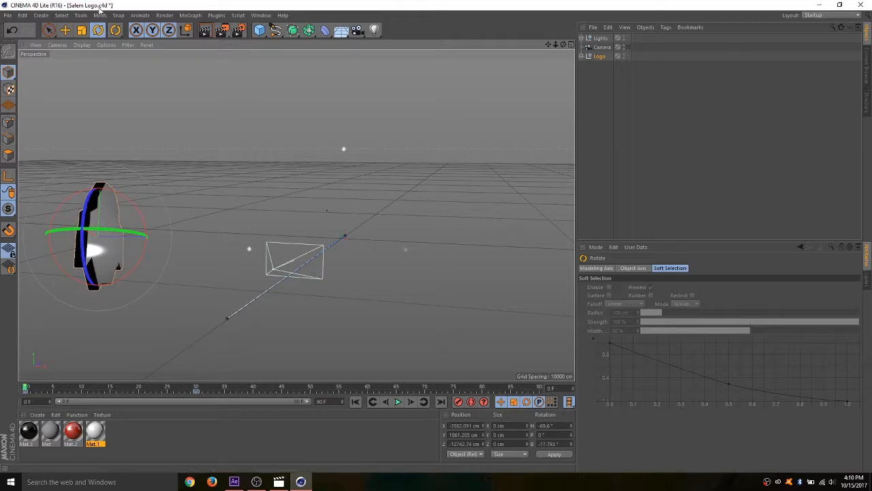
click(65, 31)
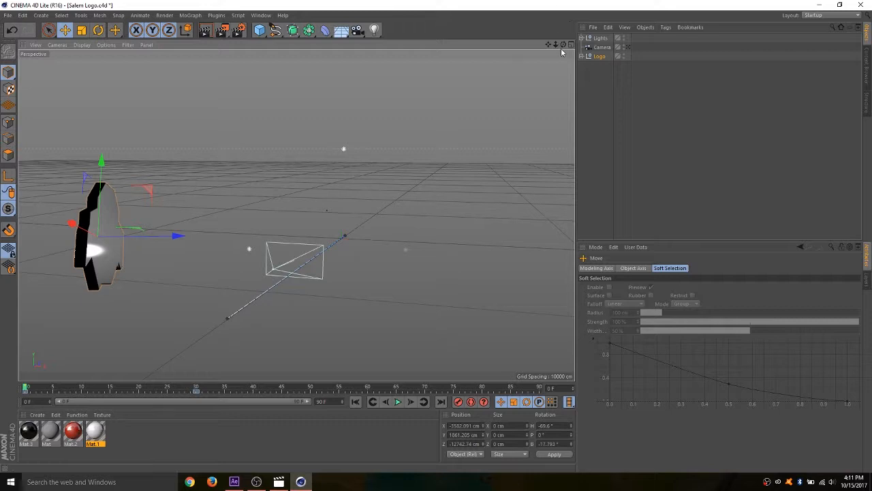
click(598, 58)
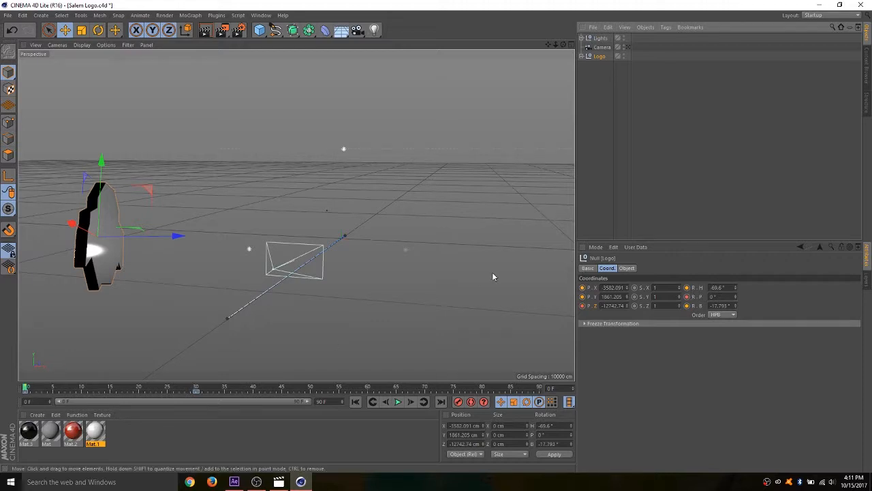
ctrl+click(582, 289)
ctrl+click(582, 297)
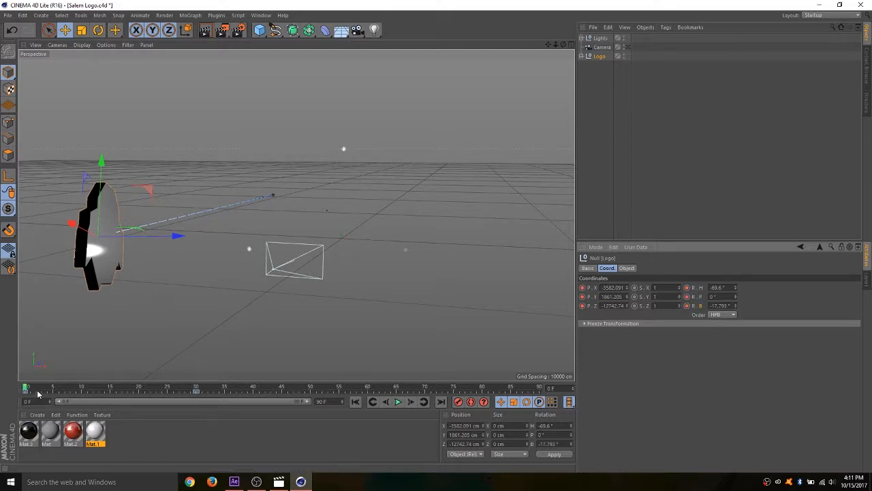
- At frame 30, set the Logo group's heading and bank rotation to 0°
drag(25, 388, 197, 389)
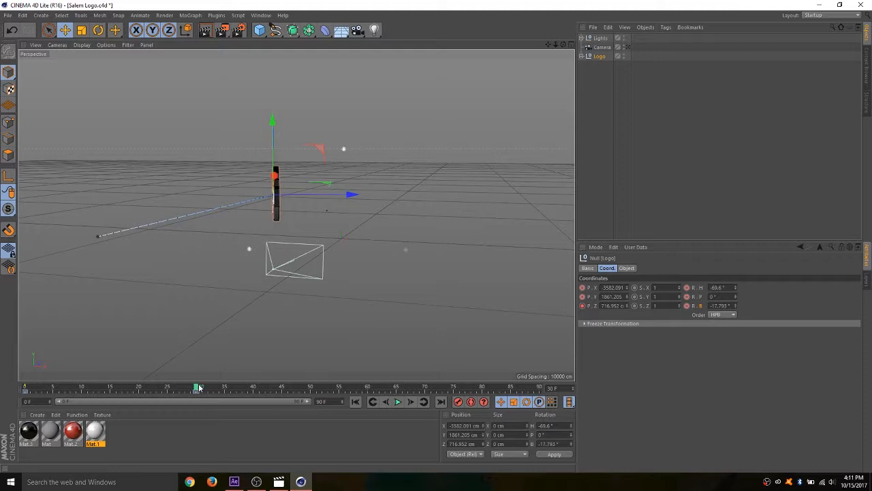
click(720, 287)
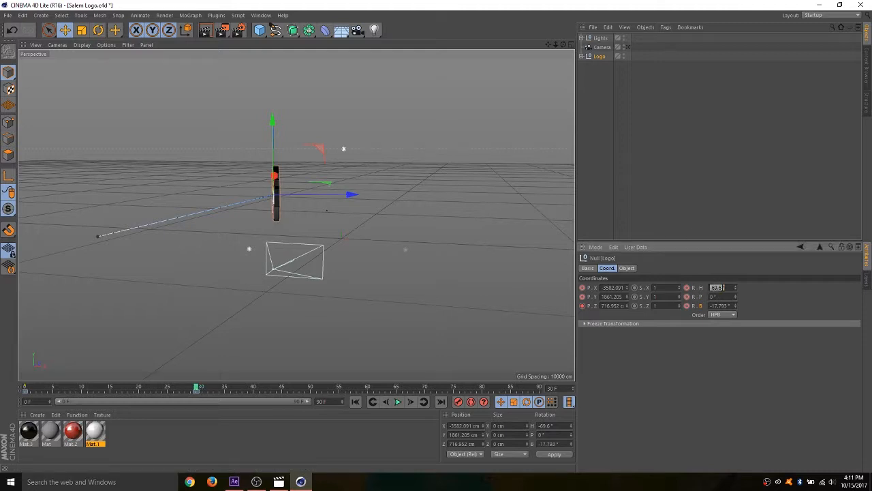
text(0)
click(722, 305)
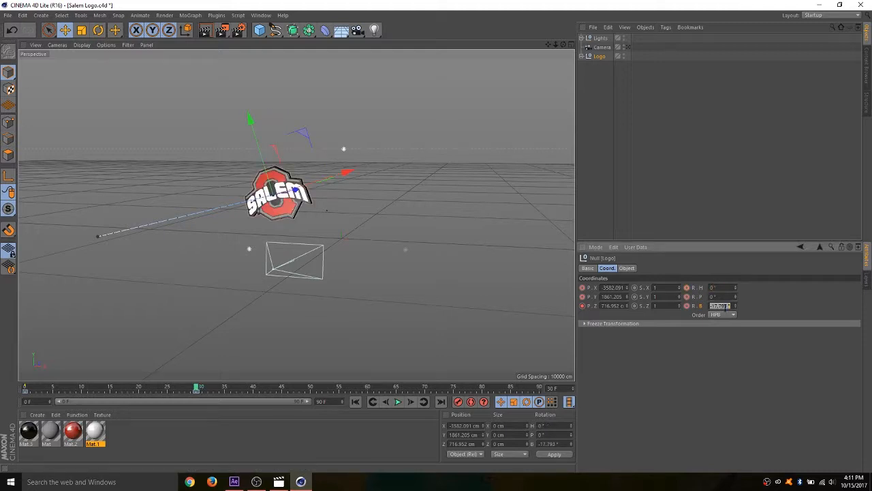
text(0)
click(721, 296)
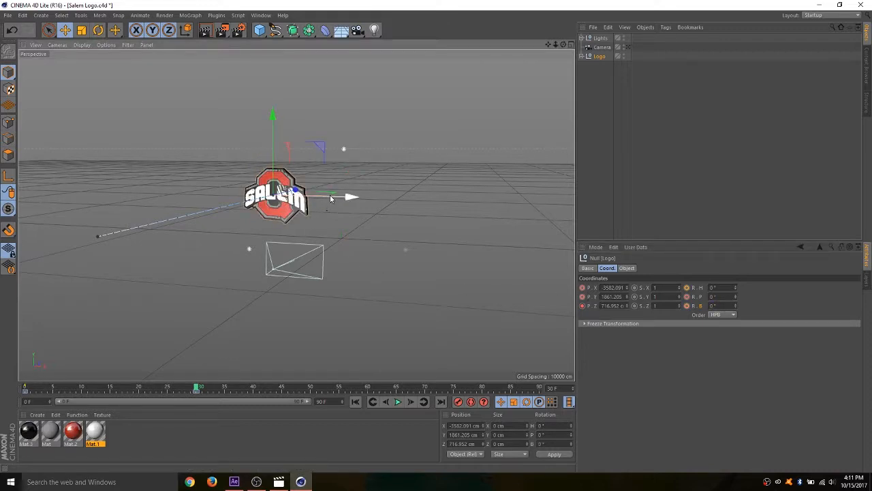
- Center the Logo group in the Camera view at frame 30, at about X 82 cm, Y 240 cm and Z 715 cm
drag(351, 196, 395, 208)
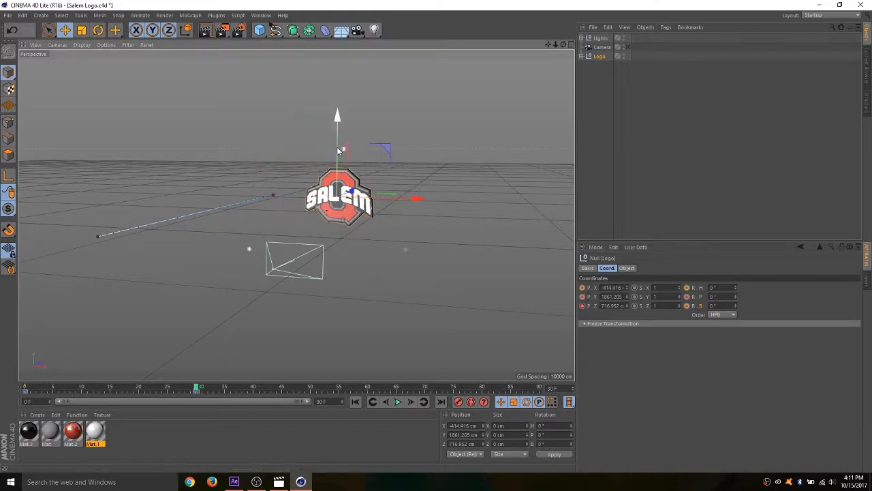
drag(335, 146, 342, 162)
click(627, 47)
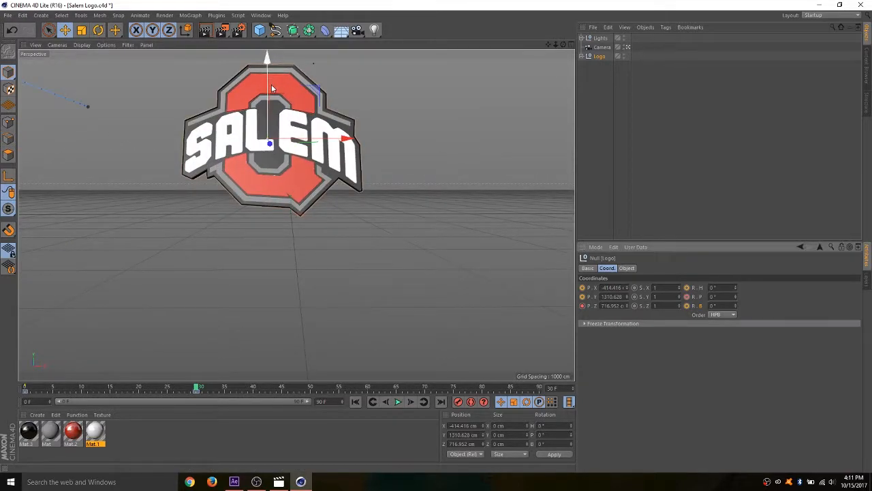
drag(270, 82, 273, 173)
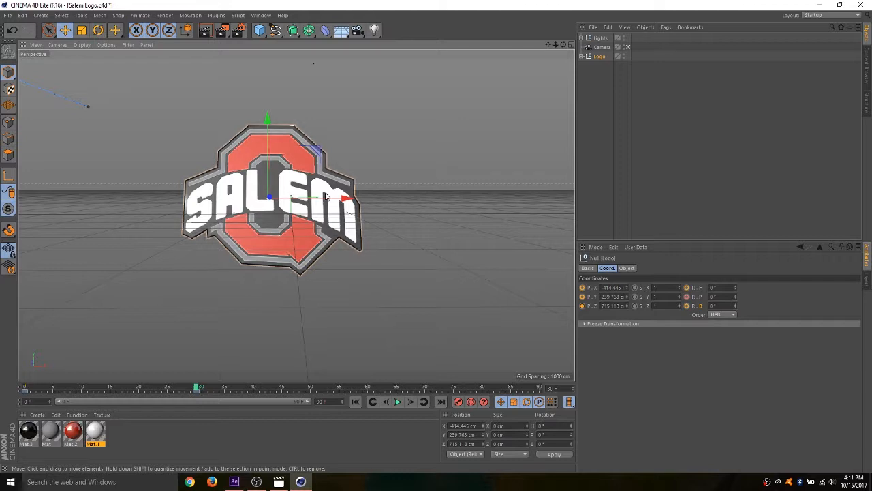
drag(335, 202, 363, 203)
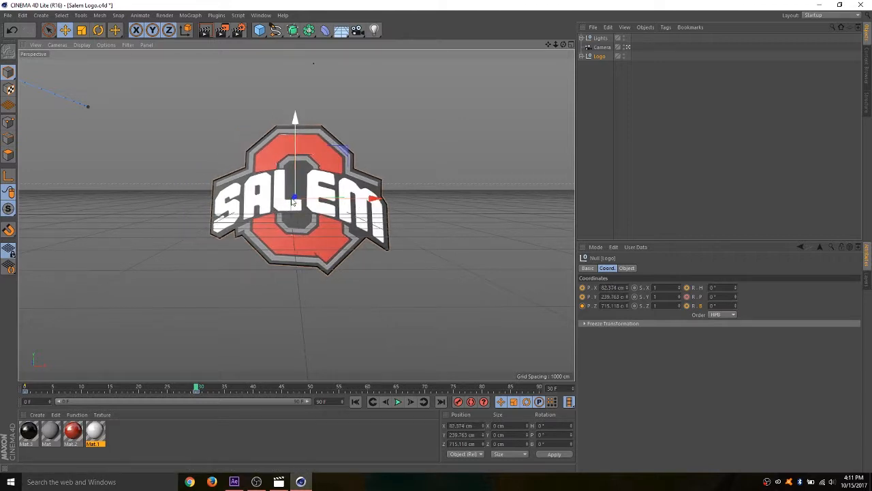
- Record the Logo group's position and rotation keyframes at frame 30, and return the timeline to frame 0
ctrl+click(584, 289)
click(583, 305)
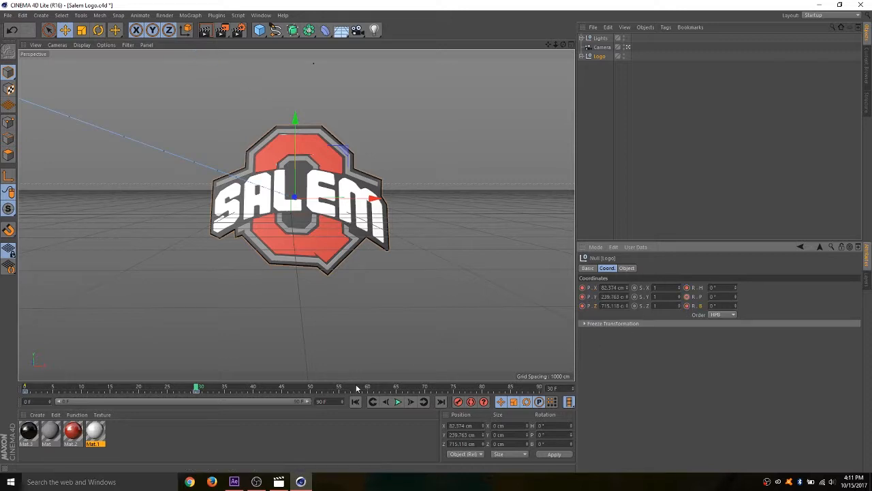
drag(198, 388, 25, 389)
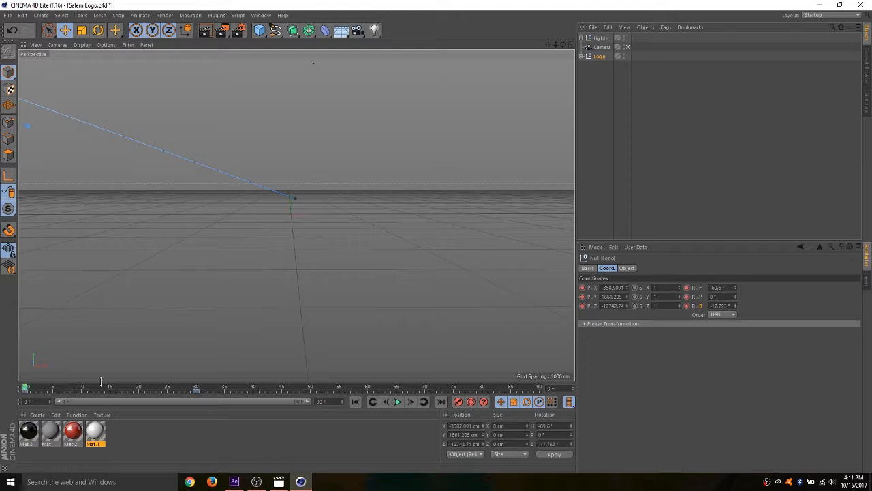
- Leave the Camera view and play the Logo's flight past the camera, then rewind to frame 0
click(629, 47)
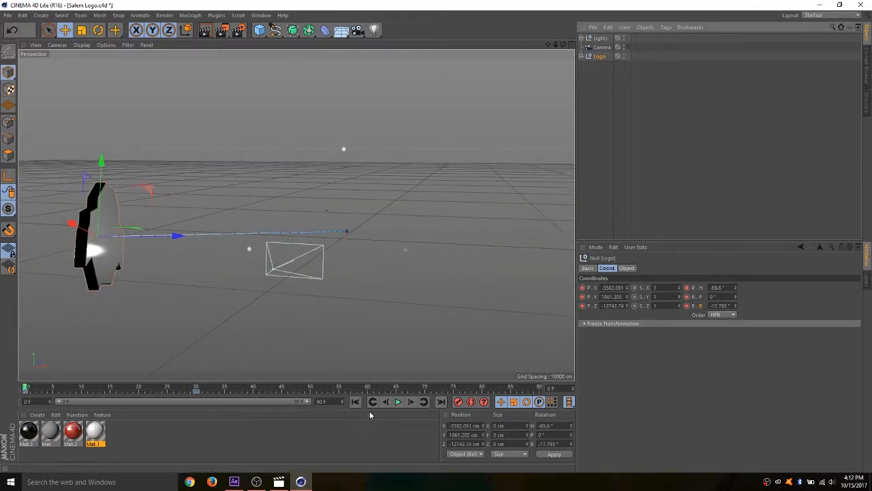
click(398, 402)
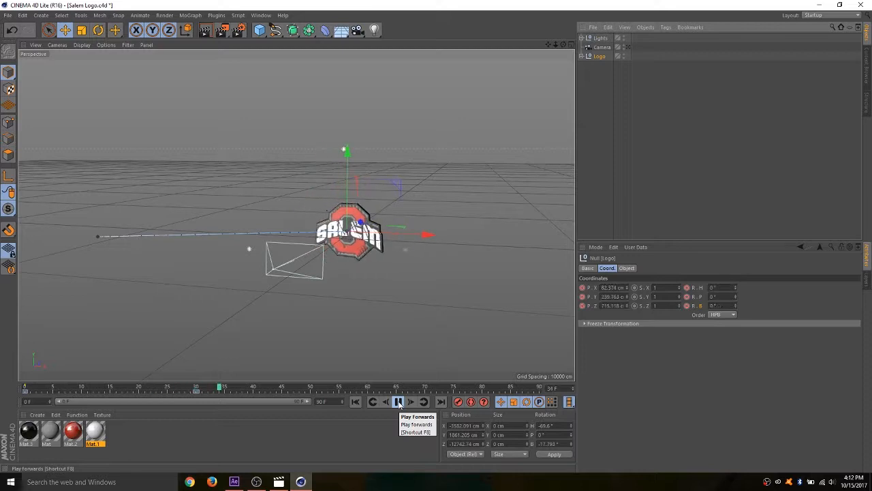
click(399, 404)
drag(240, 389, 14, 402)
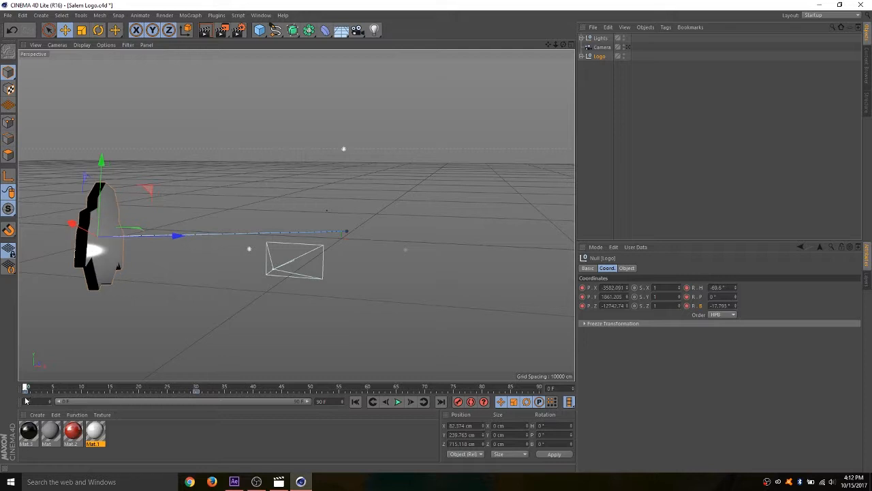
- Look through the Camera again and play the Logo's fly-in twice from frame 0
click(627, 47)
click(398, 401)
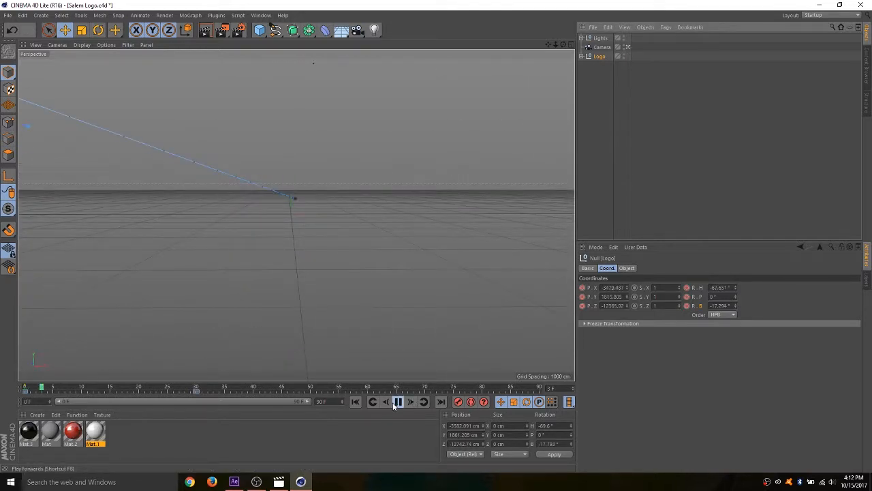
click(398, 401)
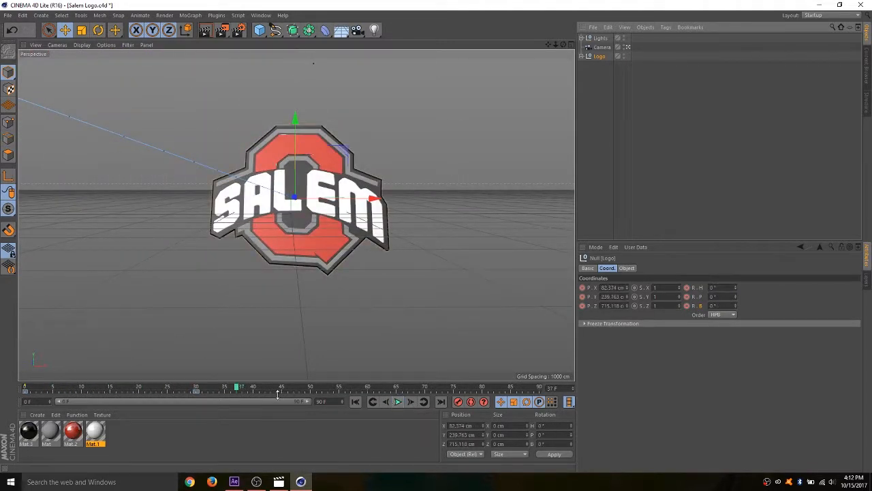
drag(239, 393, 25, 391)
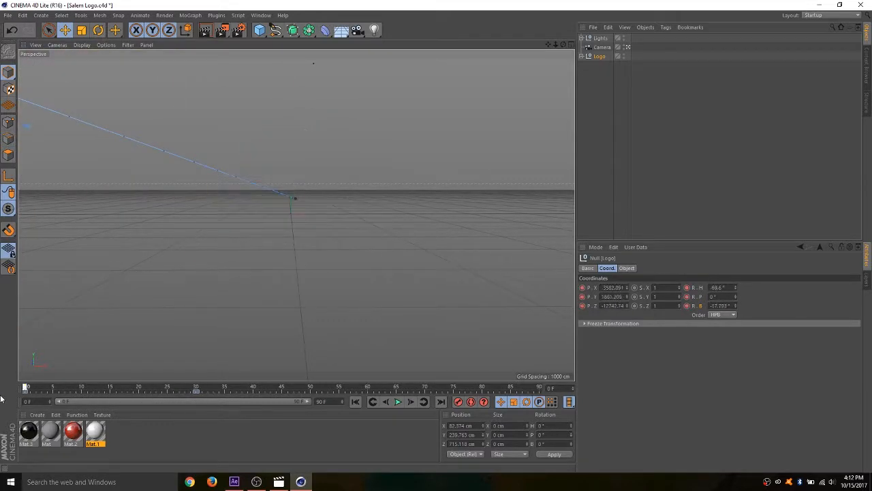
click(395, 405)
click(395, 404)
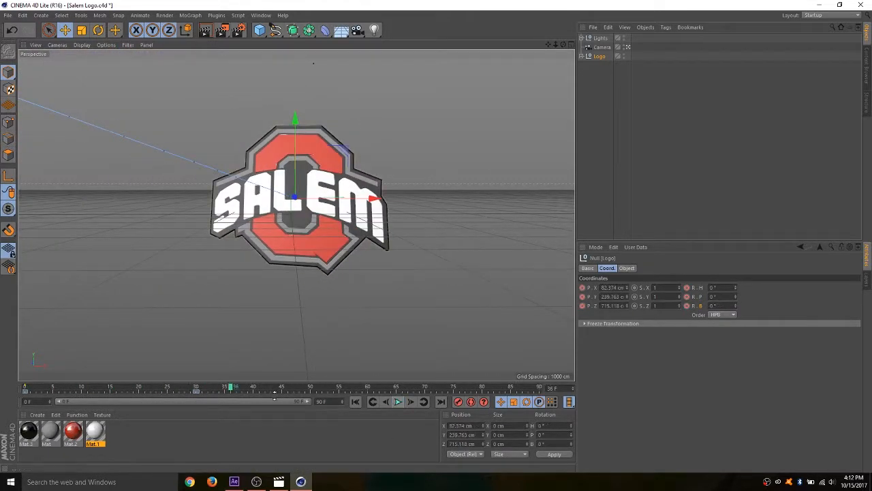
- Try the Logo's end keyframe at frame 60 and play the slower fly-in from frame 0
drag(197, 392, 162, 392)
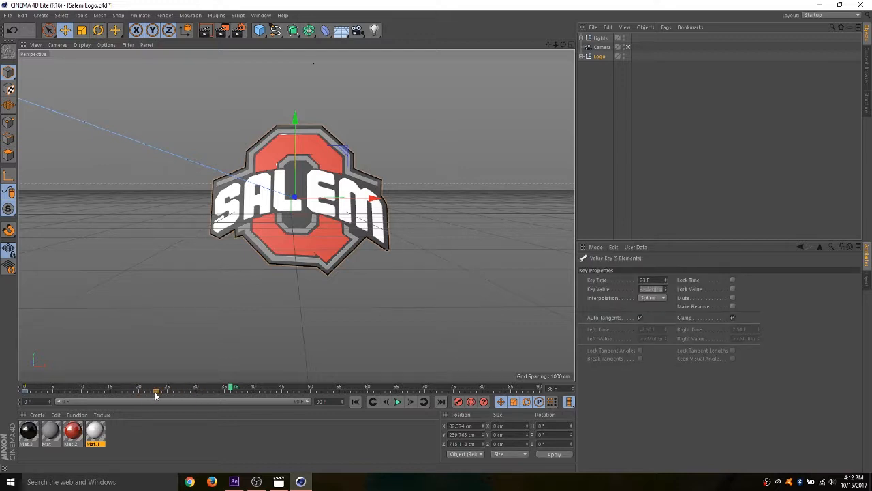
mouse_move(145, 393)
mouse_down()
mouse_move(329, 393)
mouse_move(202, 396)
mouse_up()
mouse_move(138, 393)
mouse_down()
mouse_move(377, 395)
mouse_move(368, 394)
mouse_up()
drag(234, 389, 2, 398)
click(399, 405)
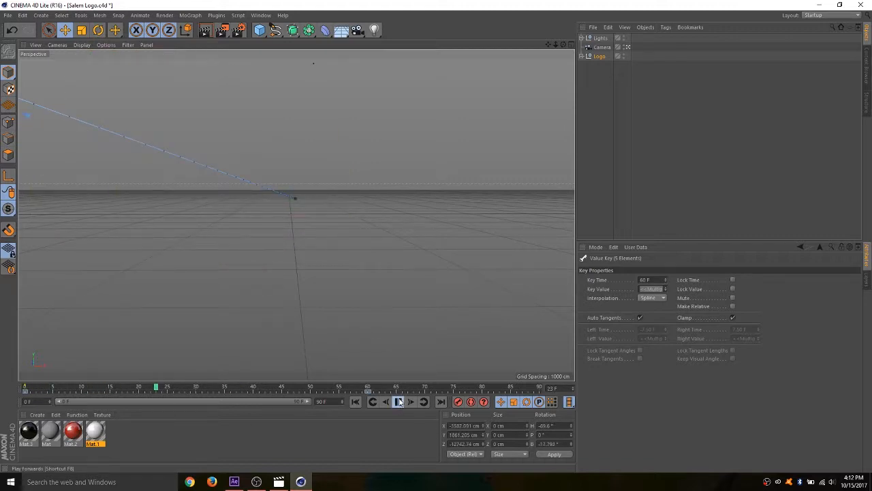
- Stop playback, move the Logo's end keyframe to frame 20, and preview the faster fly-in from frame 0
click(400, 402)
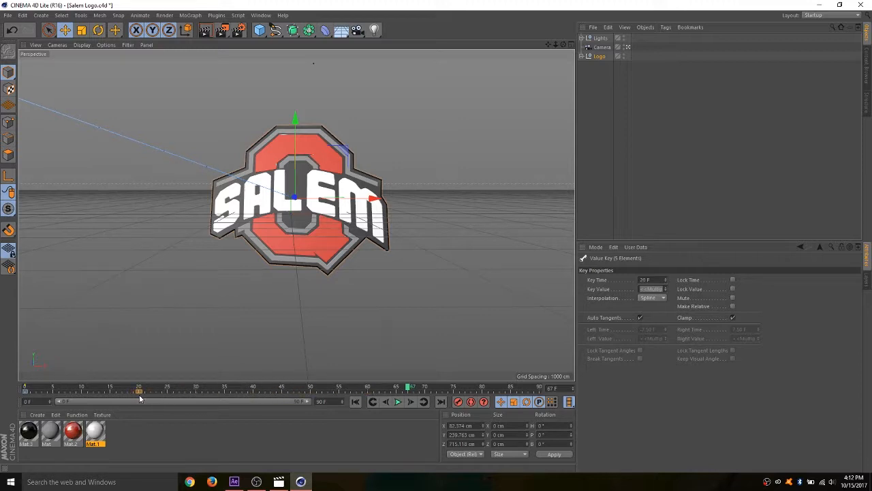
drag(148, 404, 15, 406)
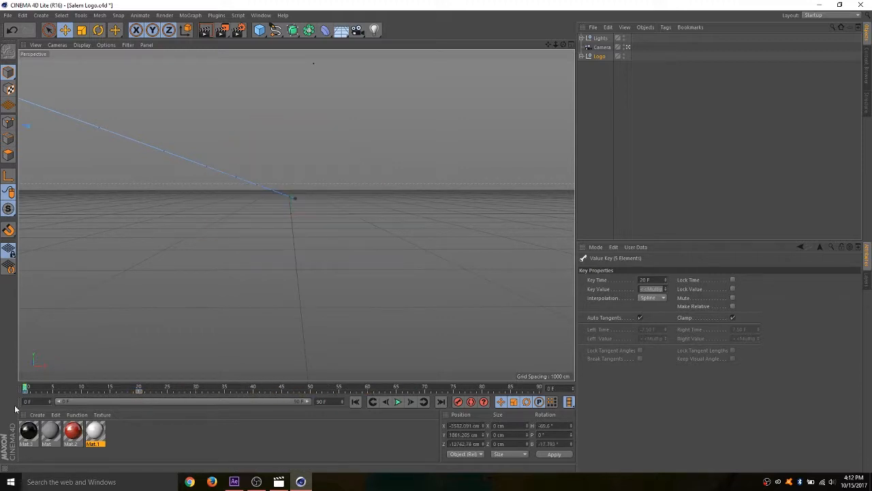
click(398, 402)
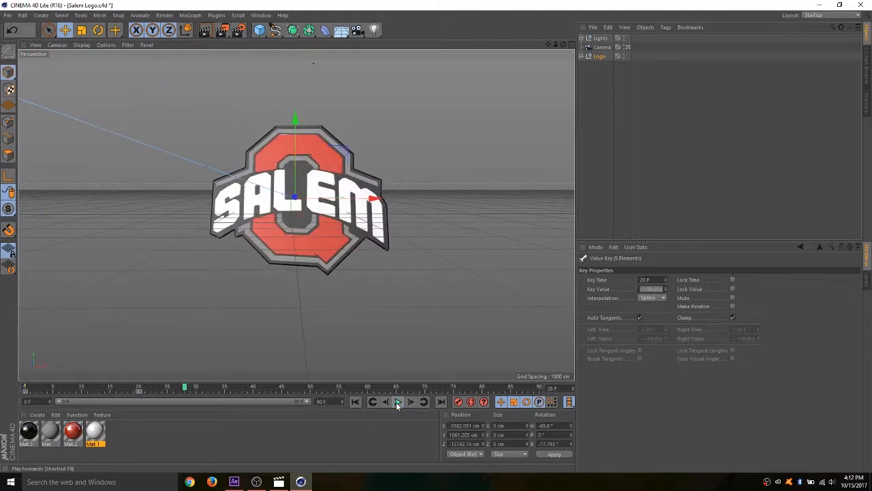
drag(184, 388, 25, 389)
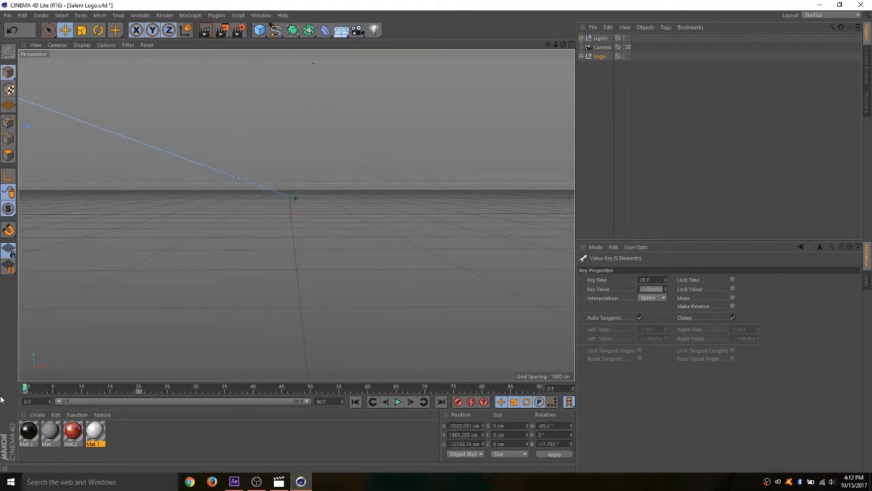
click(397, 402)
click(397, 402)
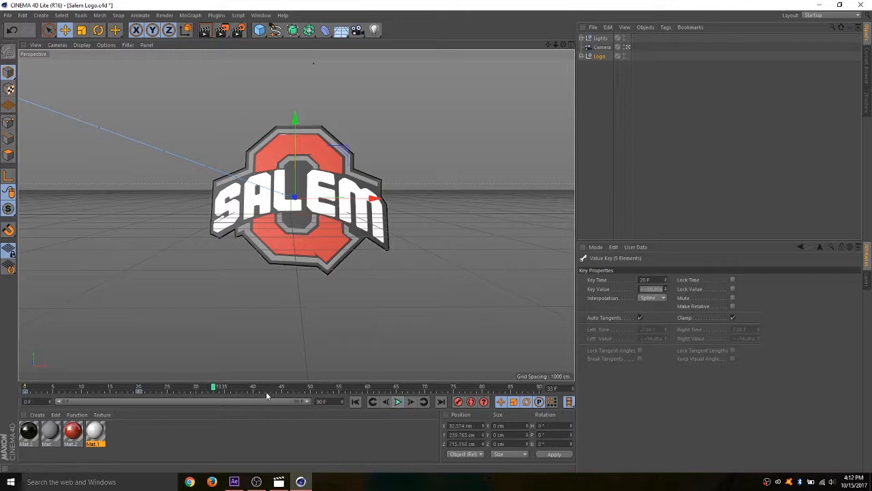
- Replay the 20-frame fly-in through the Camera from the start, and park the timeline at frame 20
drag(213, 392, 117, 388)
drag(130, 387, 31, 387)
click(397, 402)
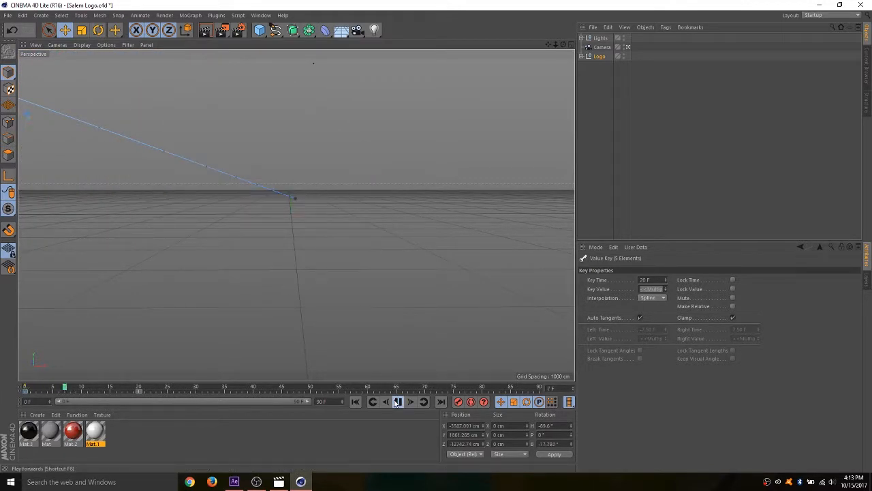
click(397, 402)
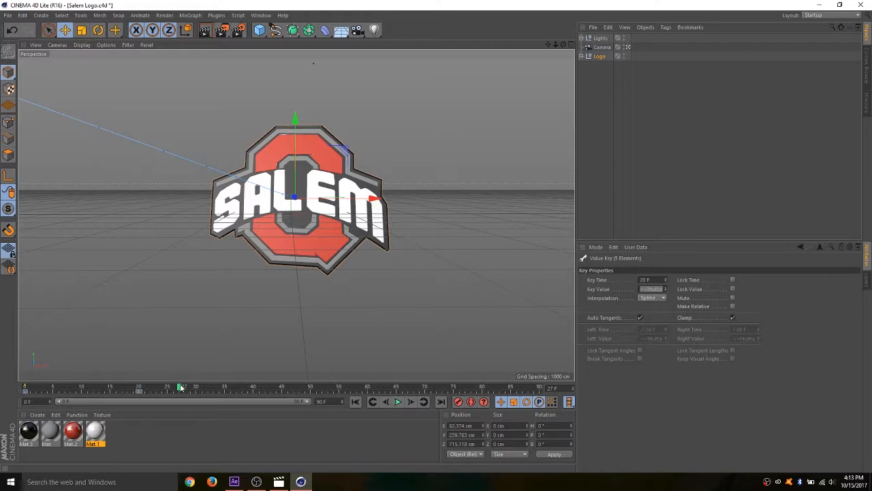
drag(181, 387, 24, 386)
click(398, 402)
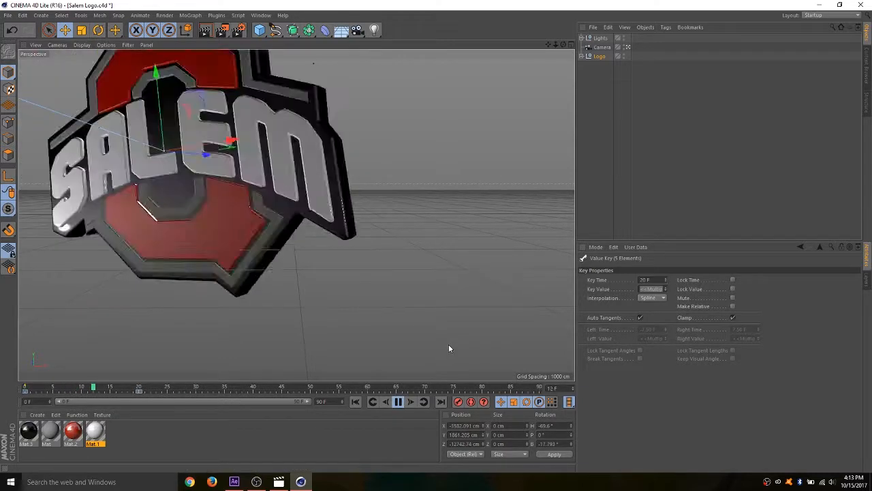
click(398, 401)
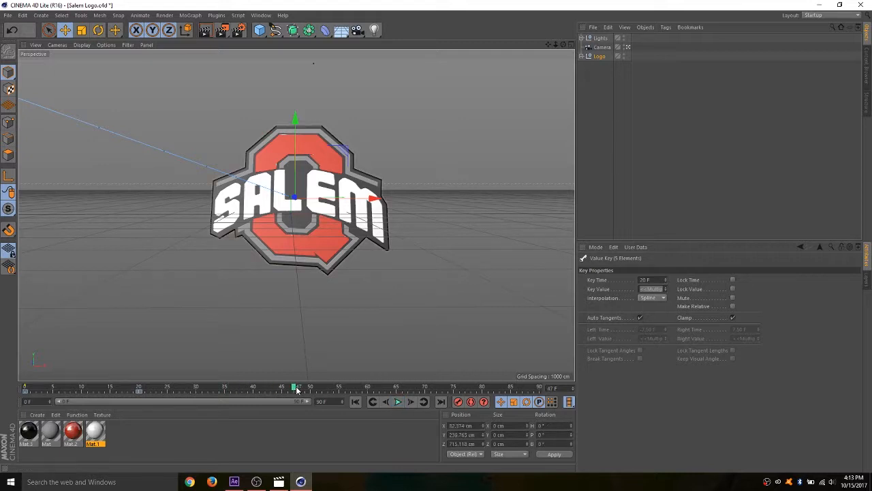
drag(201, 387, 140, 394)
- Switch to Movies & TV, review the logo's motion in the Replay In2 reference video, and minimize the player
click(279, 482)
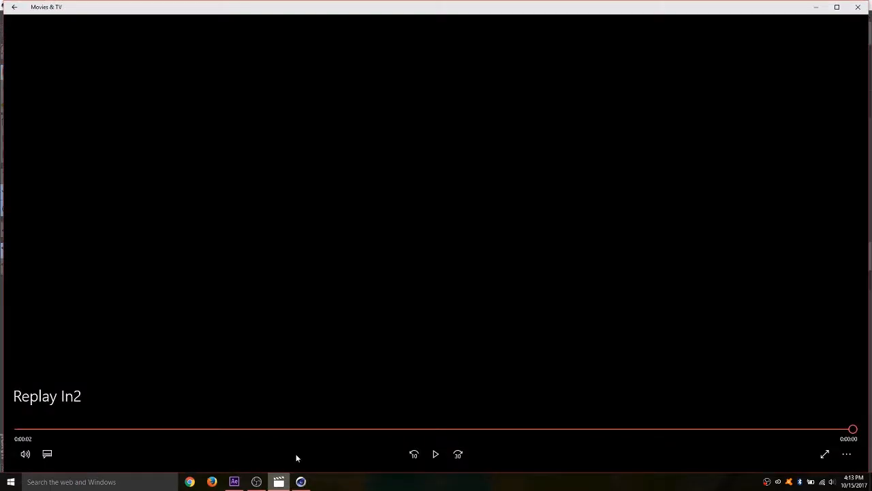
click(436, 454)
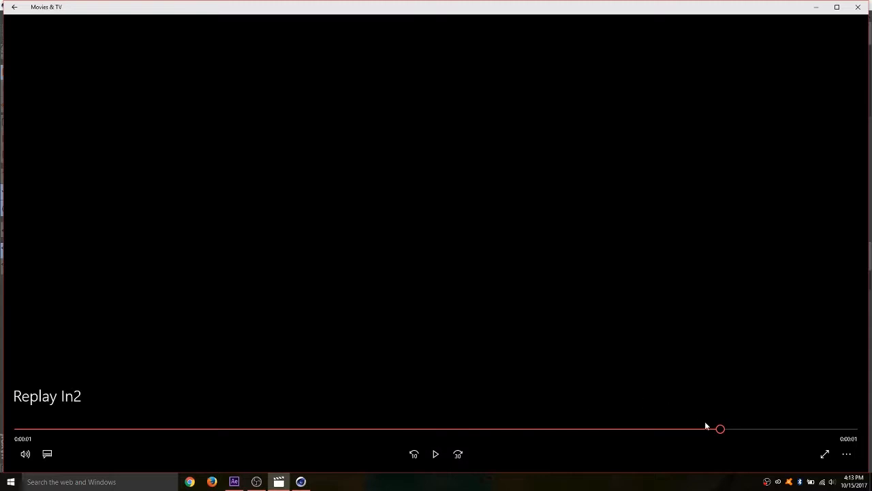
drag(705, 426, 282, 428)
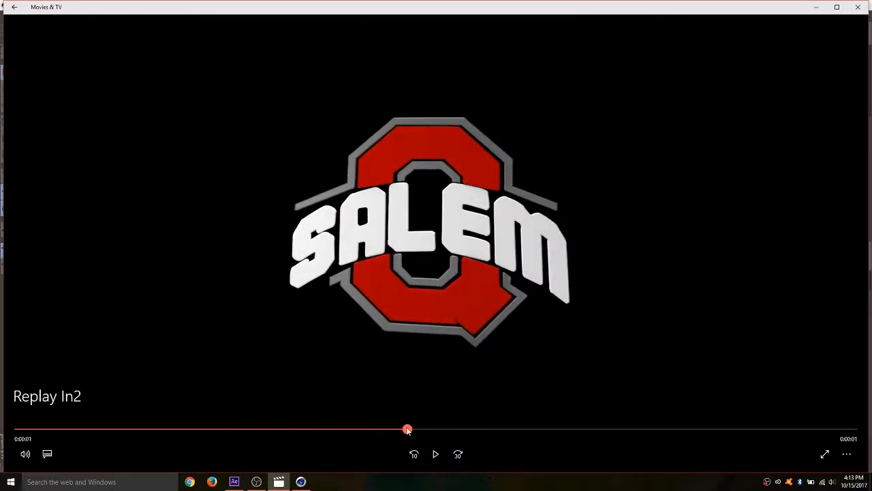
drag(408, 429, 365, 454)
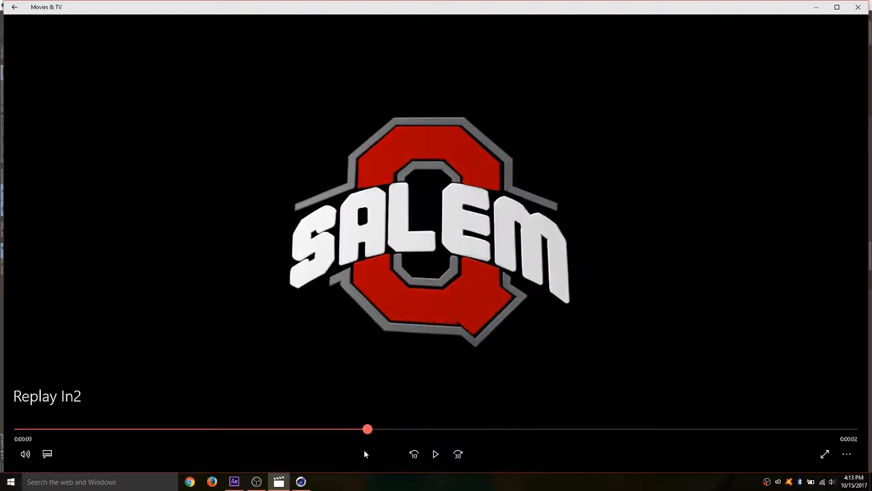
click(818, 7)
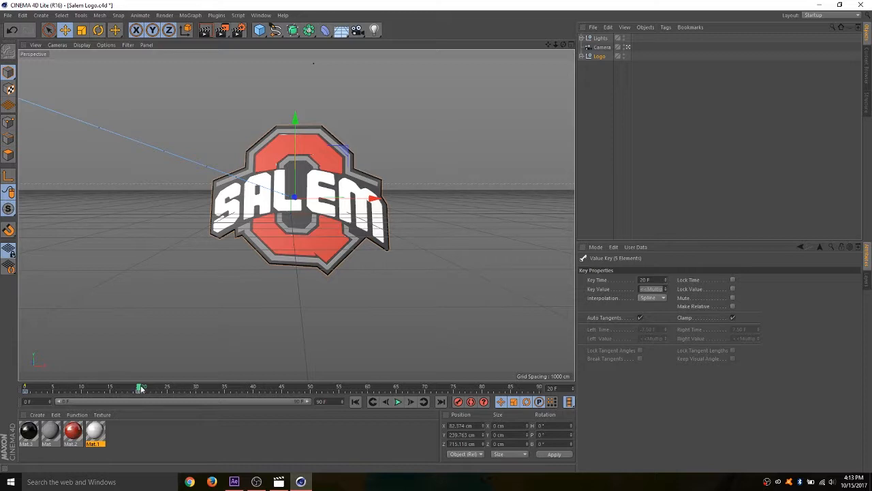
- At frame 40, outside the Camera view, push the Logo group back to about Z 2924 cm and rotate its heading to about -21°
drag(141, 389, 259, 399)
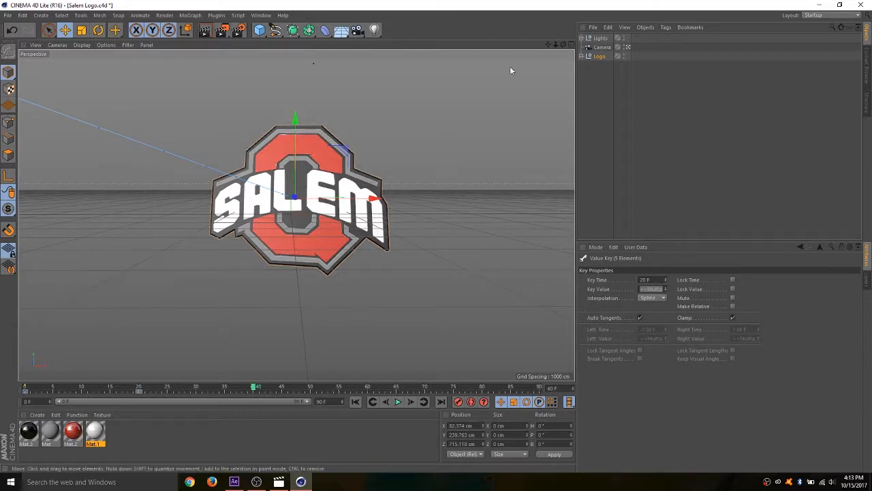
click(628, 48)
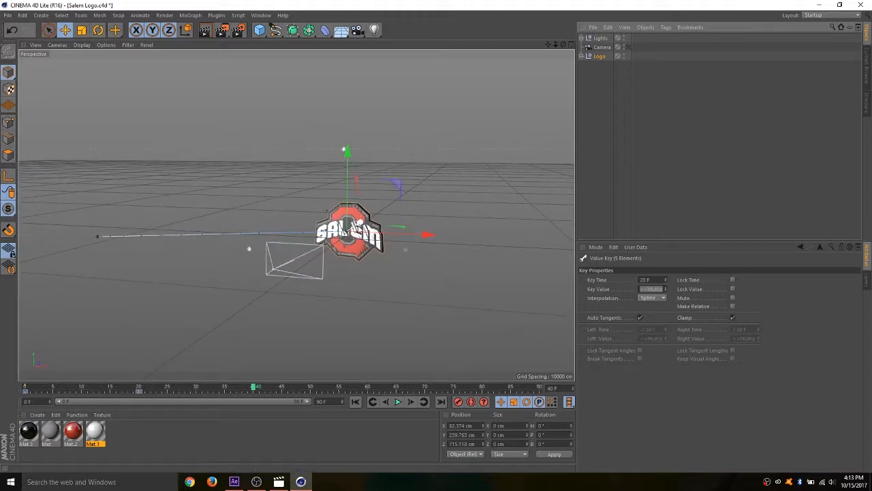
drag(356, 229, 372, 232)
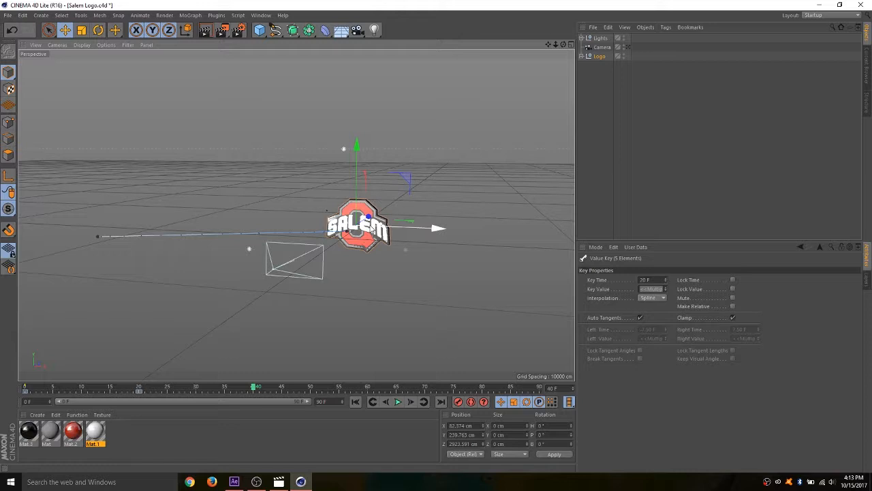
key(r)
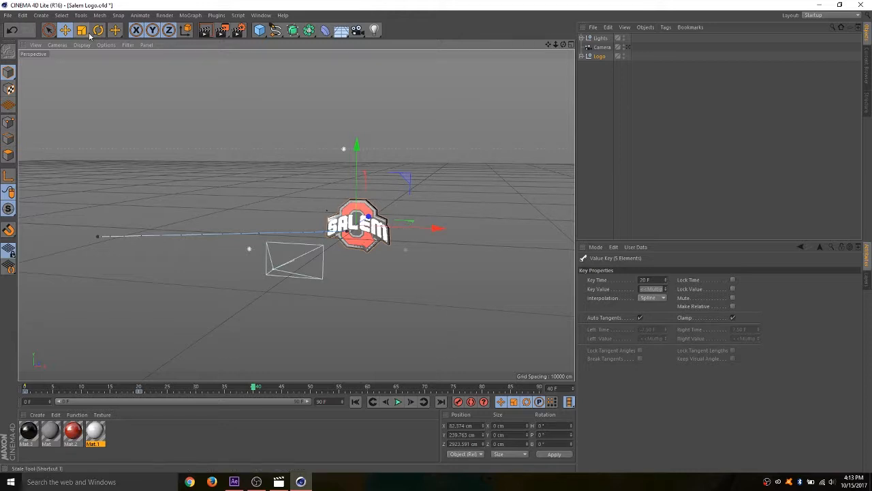
drag(376, 244, 336, 218)
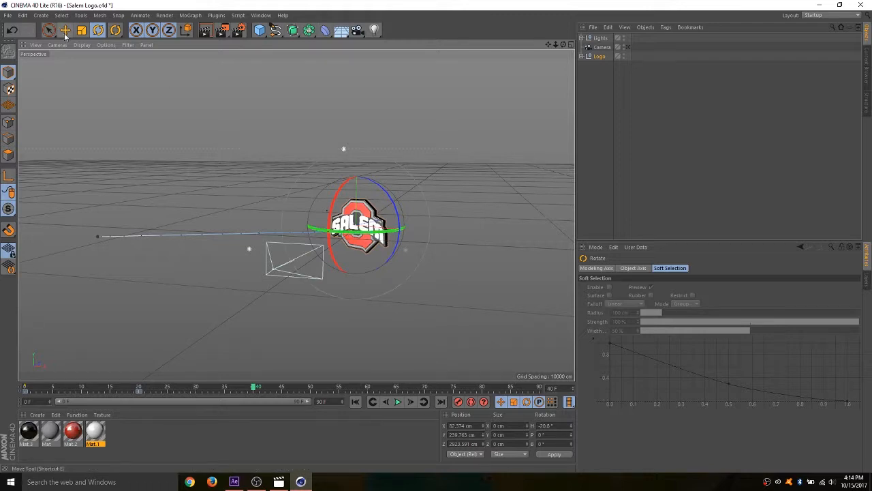
- Record the Logo group's Z position and heading keyframes at frame 40, and return to the Camera view
key(e)
click(599, 57)
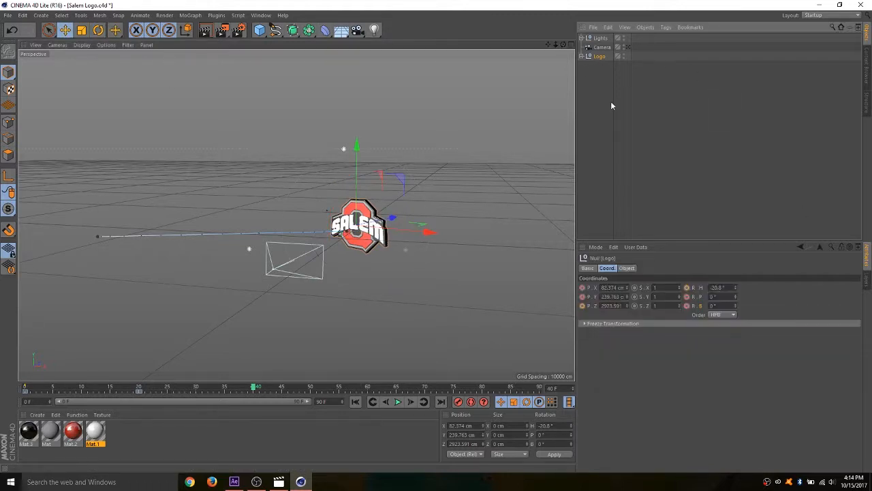
click(584, 307)
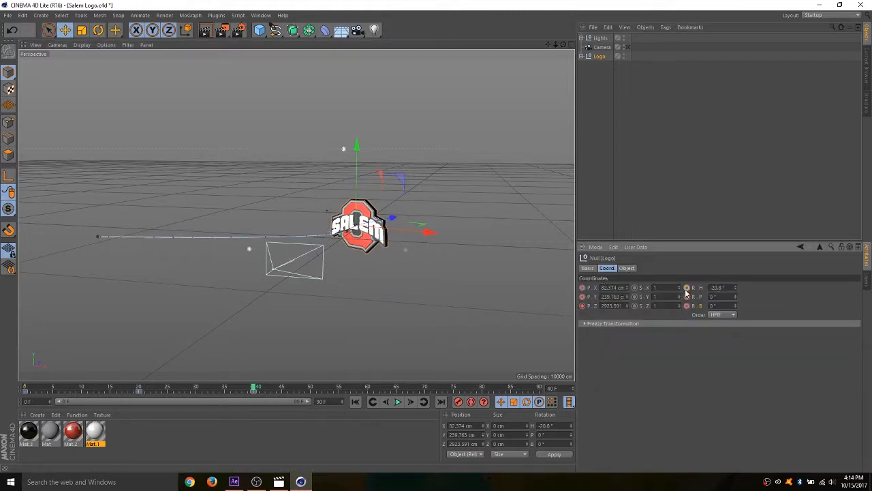
click(629, 48)
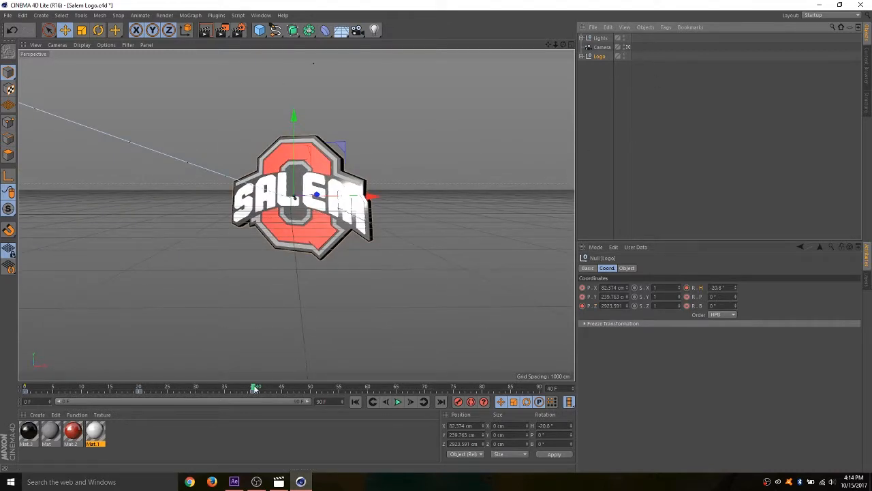
- Play the Logo animation from frame 0 and scrub back through the move between frames 20 and 40
drag(254, 387, 25, 387)
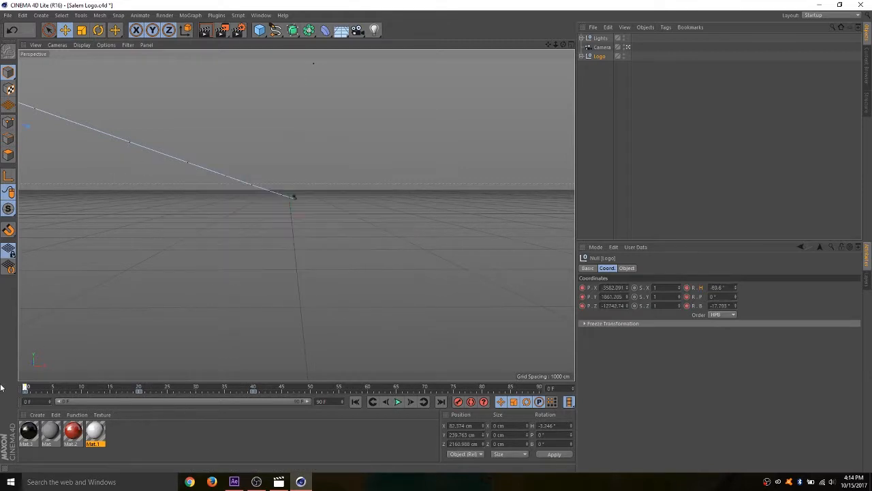
click(399, 401)
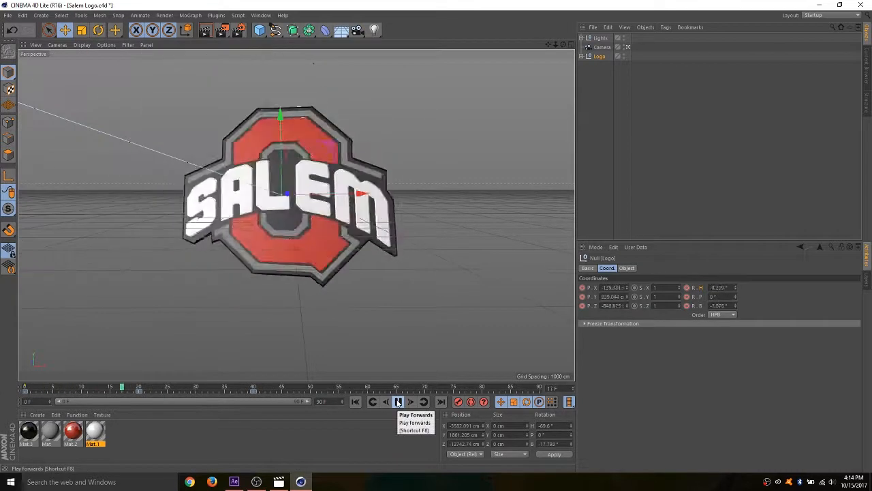
click(258, 388)
drag(258, 388, 82, 410)
- Switch to Movies & TV, resume the Replay In2 reference video, and close the player
click(279, 481)
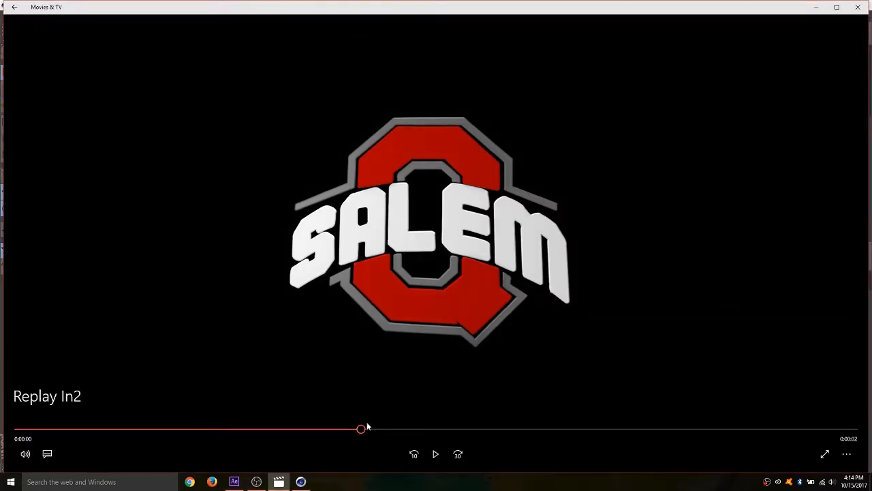
click(436, 454)
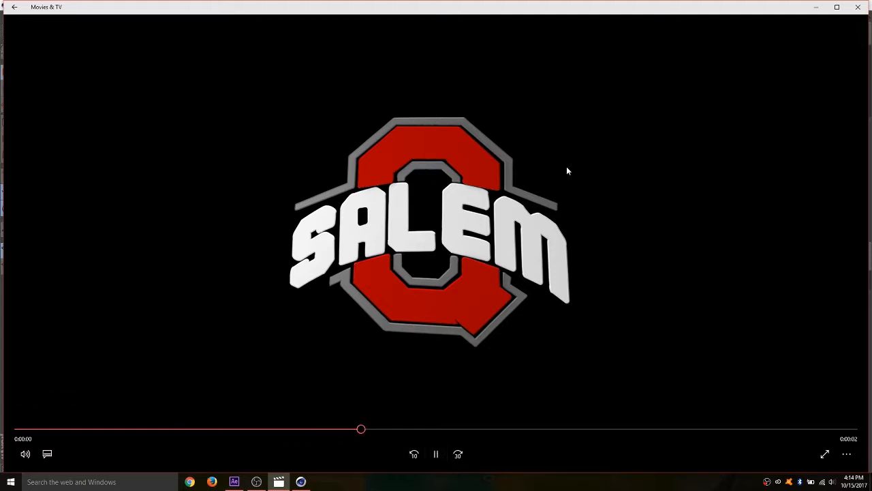
click(858, 6)
- Minimize CINEMA 4D Lite and After Effects, and reopen Replay In2.mp4 from the desktop in Movies & TV
click(819, 7)
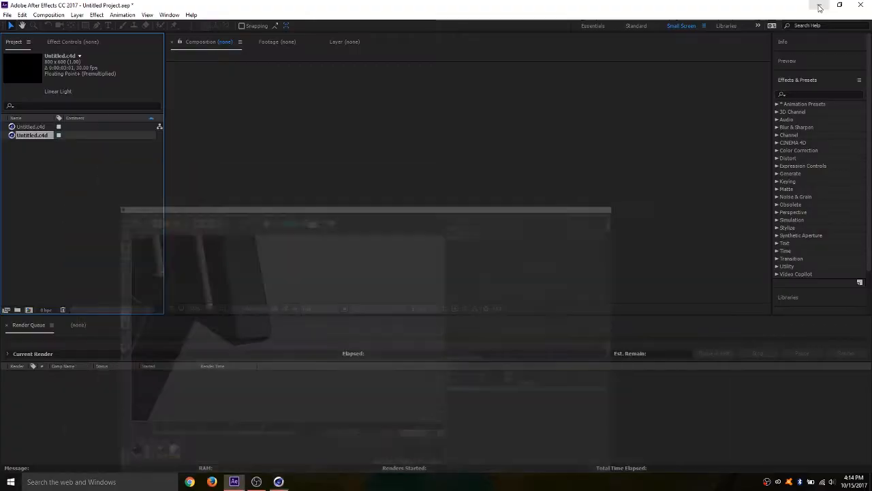
click(819, 7)
right_click(13, 393)
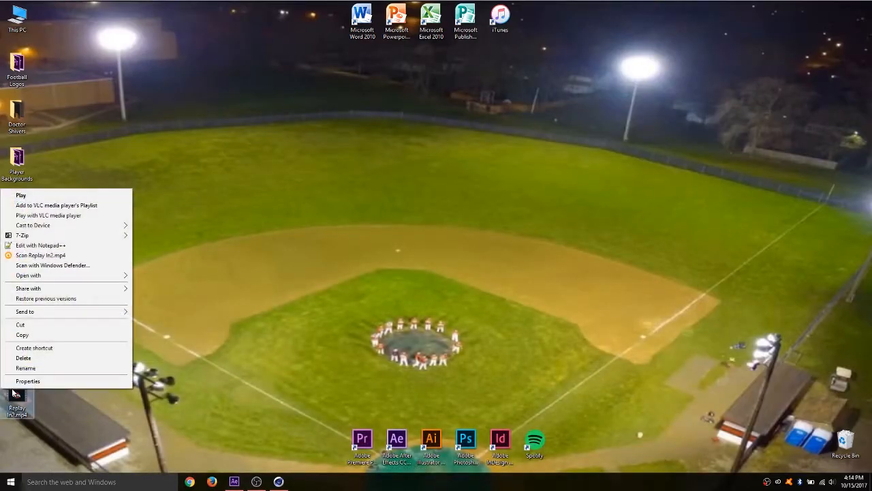
mouse_move(51, 275)
click(143, 286)
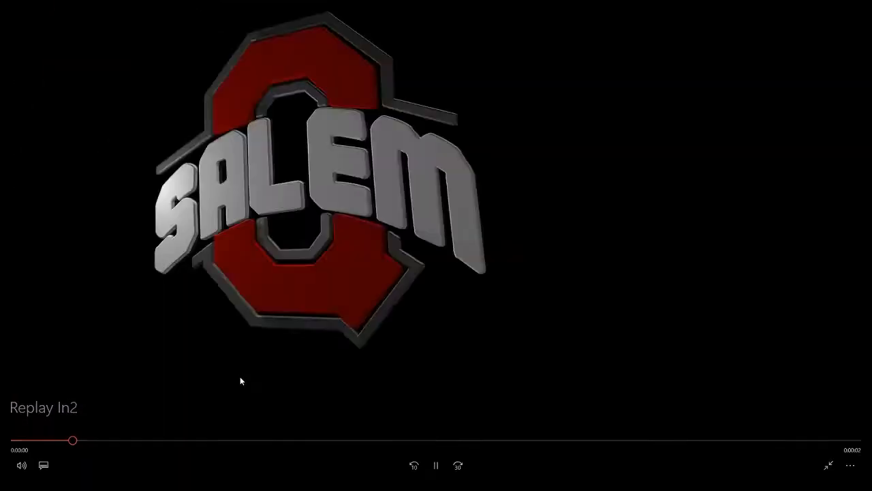
- Replay the middle part of Replay In2 to examine how the logo holds and leaves, and minimize the player
click(436, 466)
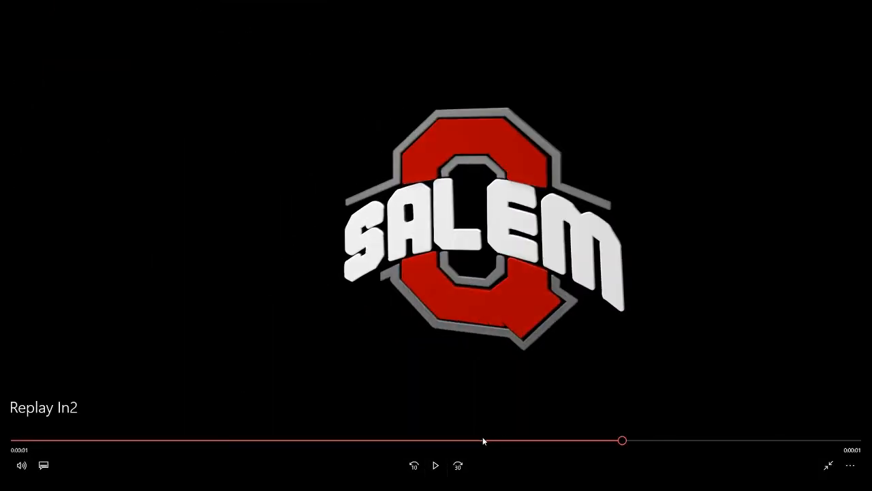
drag(483, 440, 343, 461)
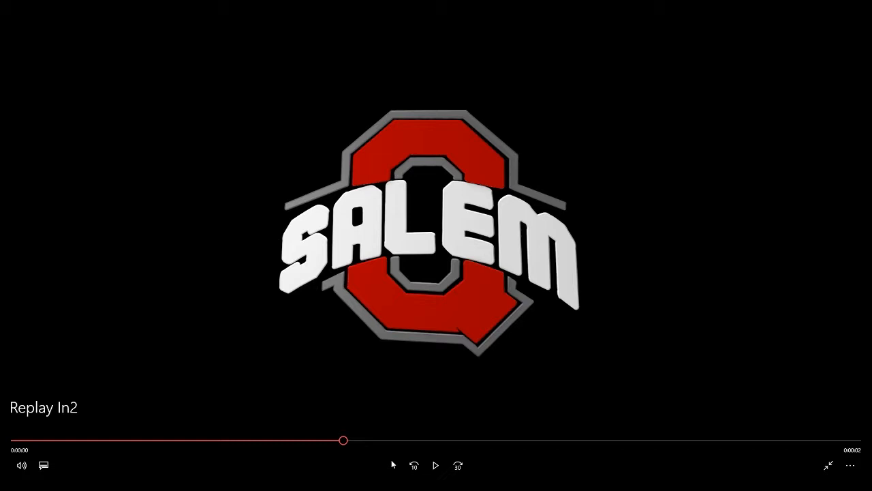
click(435, 466)
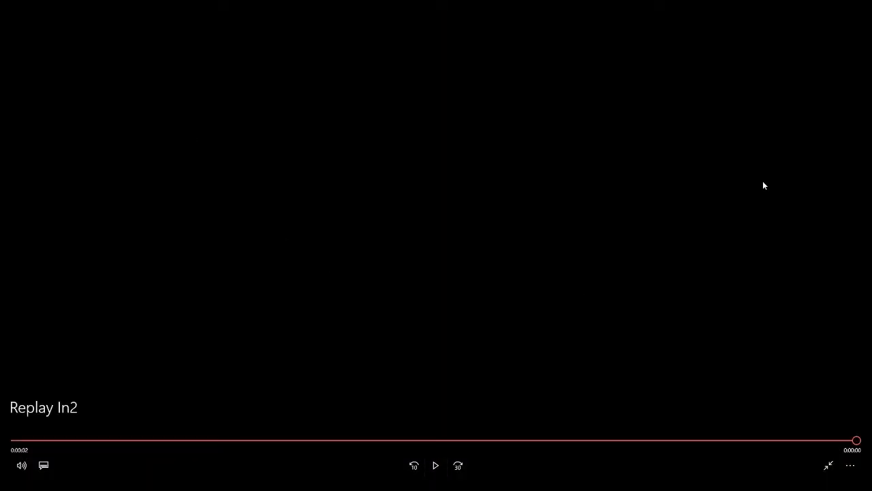
click(828, 465)
click(815, 7)
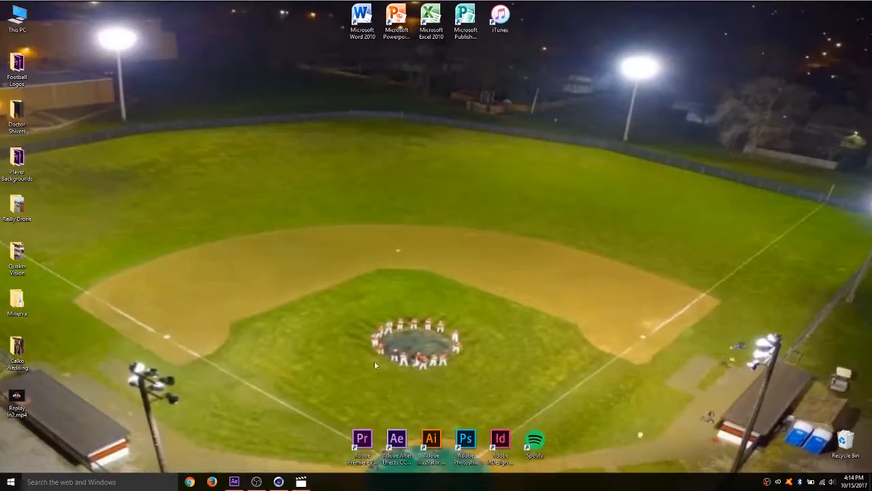
- Switch to CINEMA 4D Lite, review the Logo animation back to frame 20, and delete the Logo's keyframes at frame 40
click(278, 481)
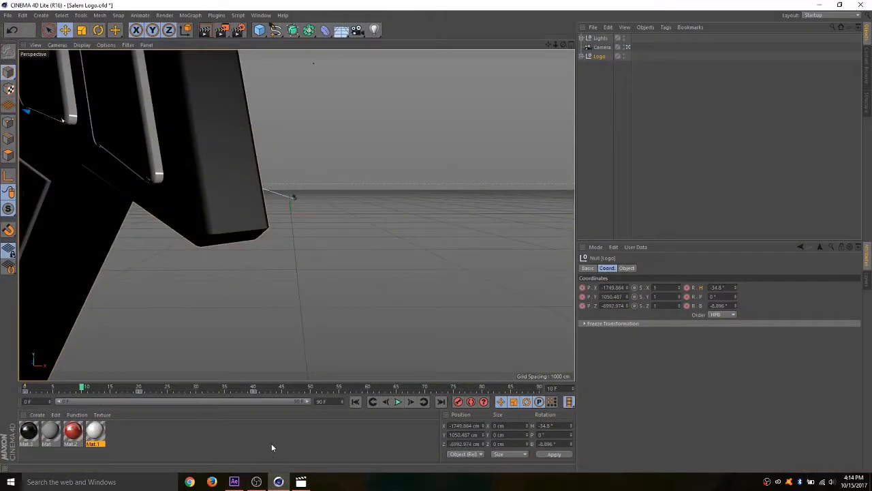
click(398, 402)
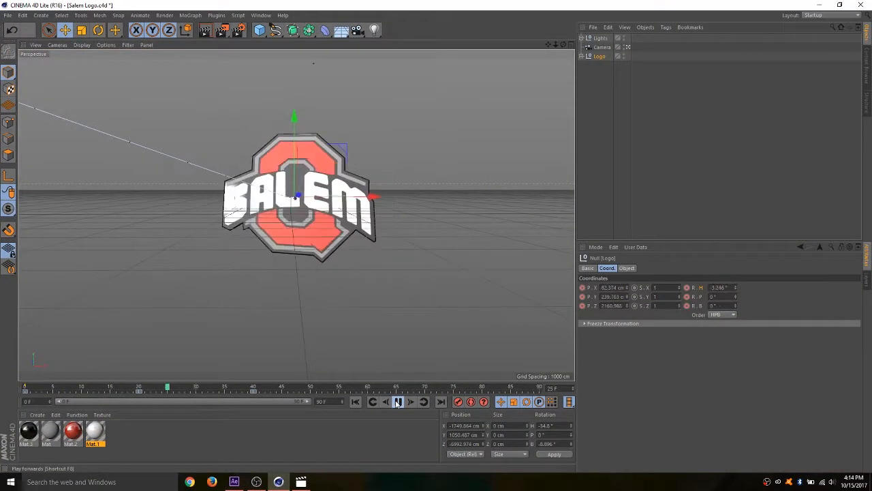
drag(228, 389, 137, 387)
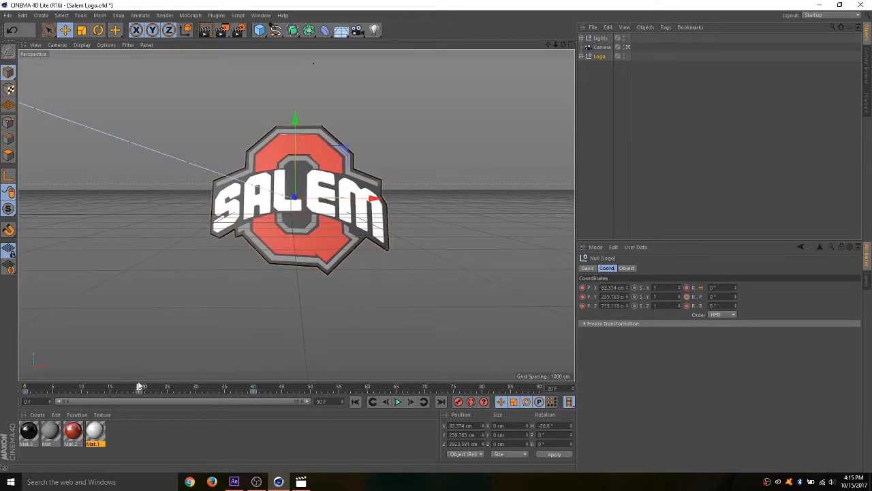
click(254, 391)
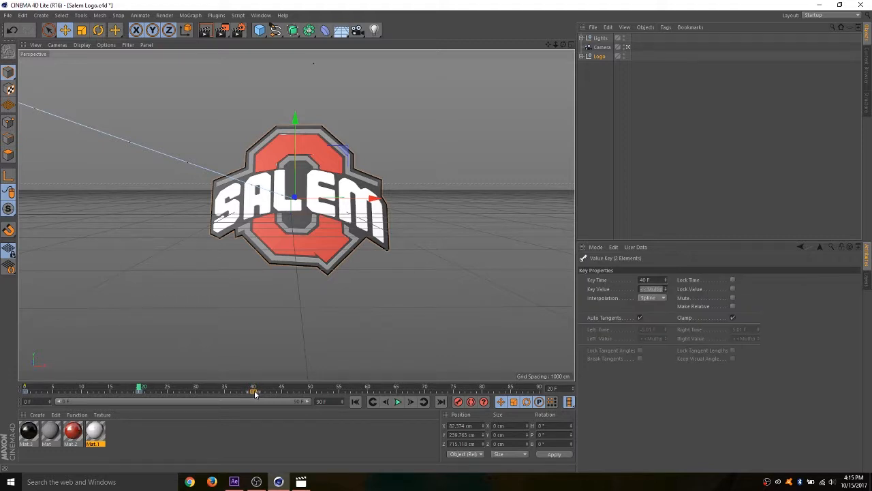
key(Delete)
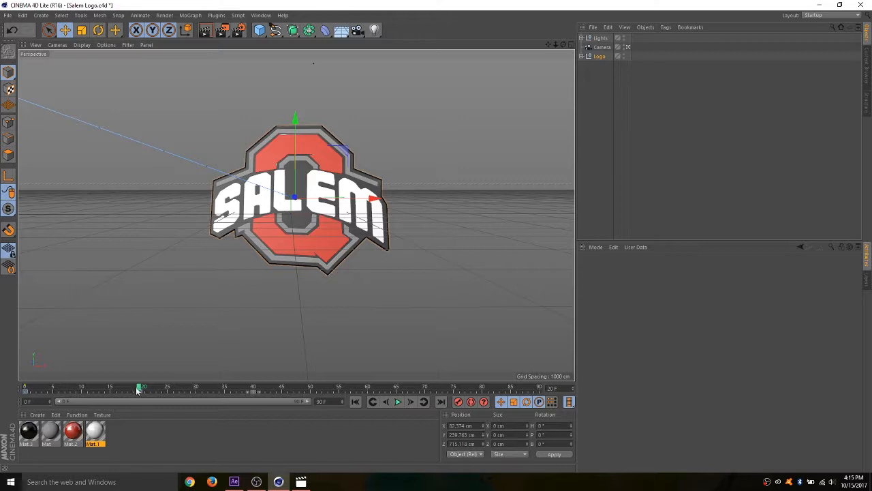
- Record position and rotation keyframes for the Logo group at frame 30, keeping its frame 20 pose
mouse_move(137, 388)
mouse_down()
mouse_move(120, 391)
mouse_move(129, 400)
mouse_move(219, 394)
mouse_move(206, 406)
mouse_move(130, 397)
mouse_move(141, 394)
mouse_up()
drag(169, 389, 201, 394)
click(599, 56)
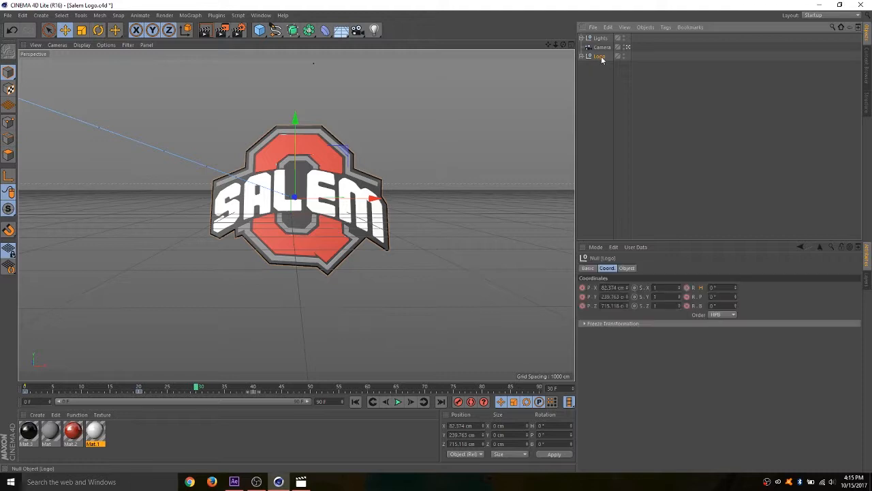
ctrl+click(582, 288)
ctrl+click(582, 297)
ctrl+click(583, 305)
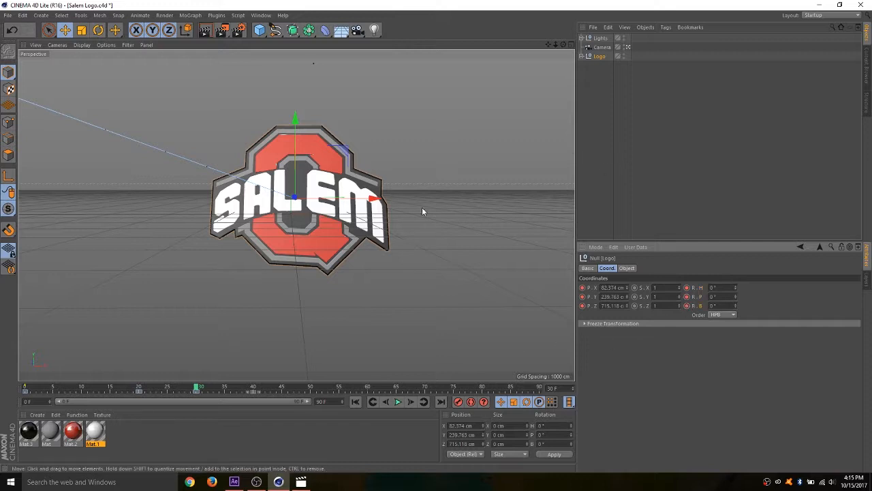
- At frame 45, outside the Camera view, push the Logo group back to about Z 3497 cm and rotate it to heading -16.4°, pitch 9.2°
drag(203, 387, 267, 395)
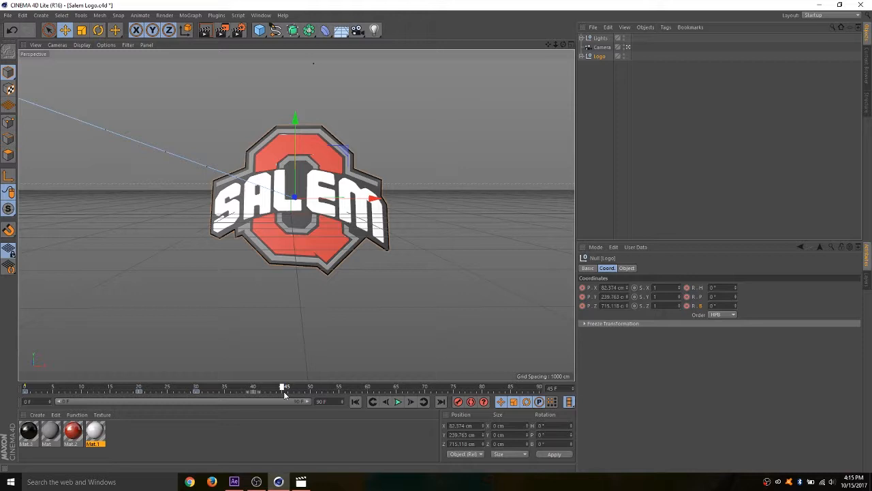
mouse_move(285, 394)
mouse_down()
mouse_move(306, 394)
mouse_move(284, 392)
mouse_up()
click(628, 48)
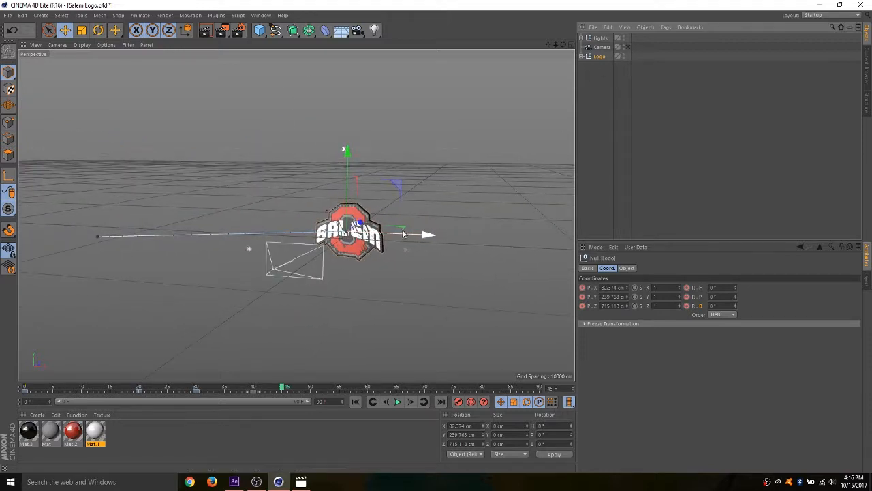
drag(363, 231, 375, 230)
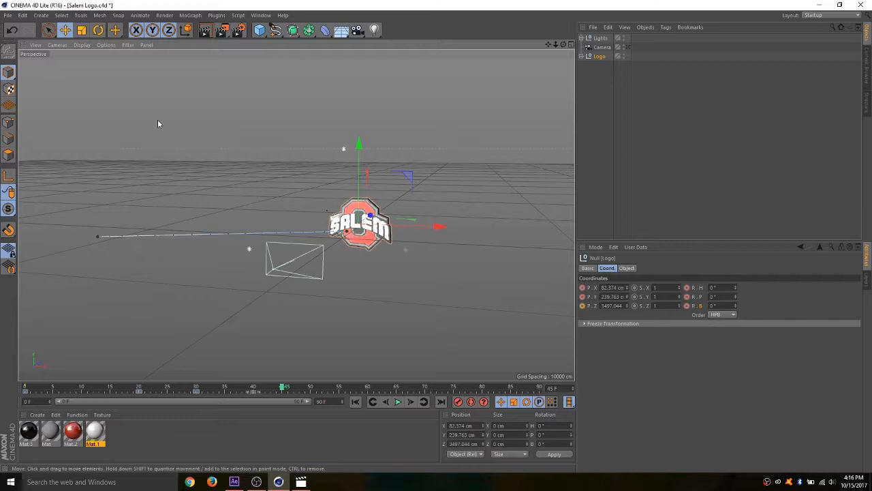
click(99, 30)
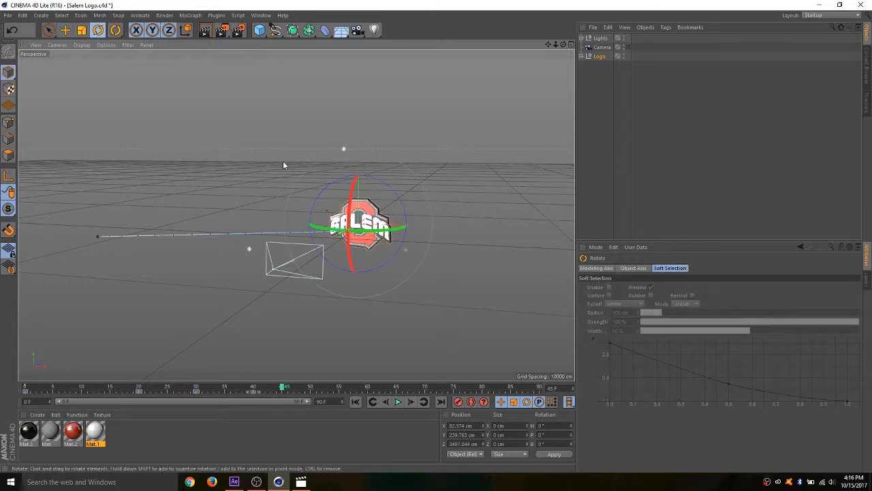
drag(377, 230, 336, 217)
click(64, 30)
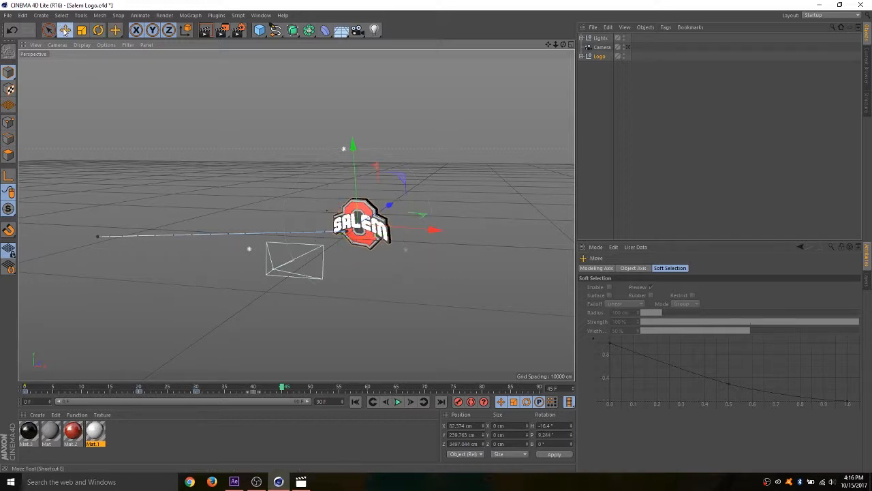
- Record the Logo group's Z position, heading and pitch keyframes at frame 45, and return to the Camera view
click(593, 60)
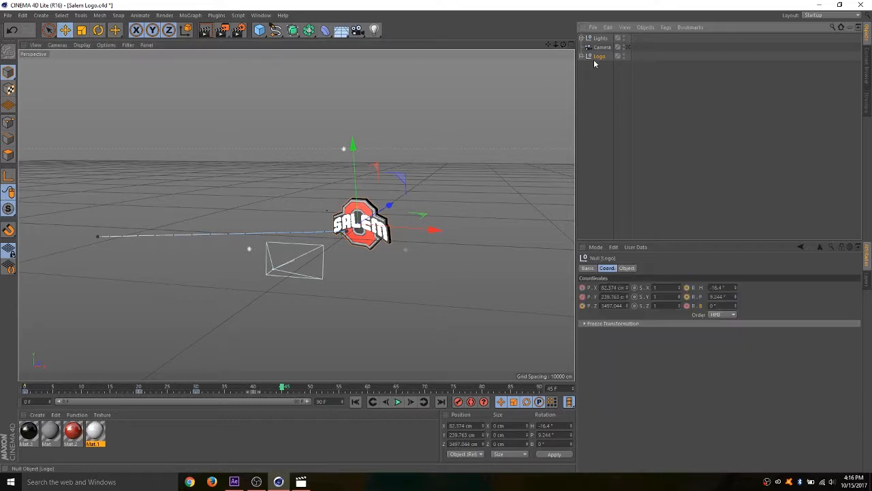
click(583, 306)
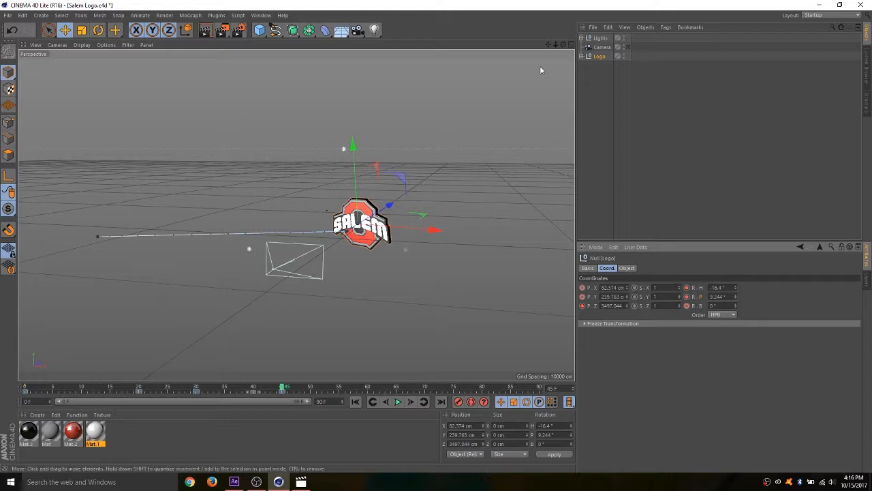
click(628, 48)
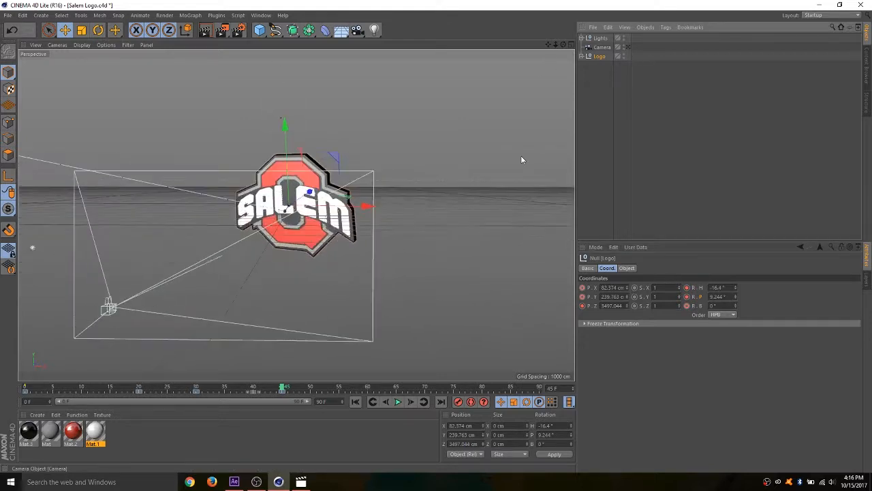
- Play the Logo animation from frame 0 to check the hold and the drift back
drag(282, 388, 26, 389)
click(399, 402)
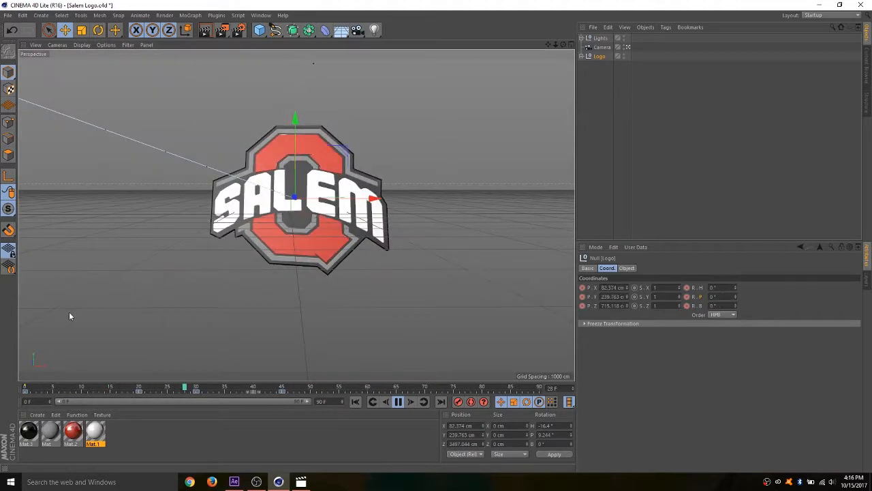
click(401, 401)
- Move the Logo's keyframes from frame 20 to frame 17 and replay the animation from frame 0
click(139, 395)
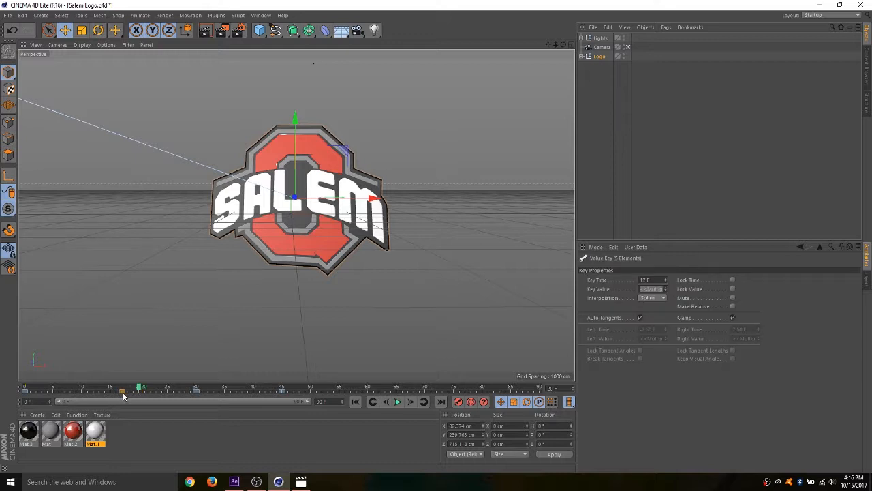
click(139, 387)
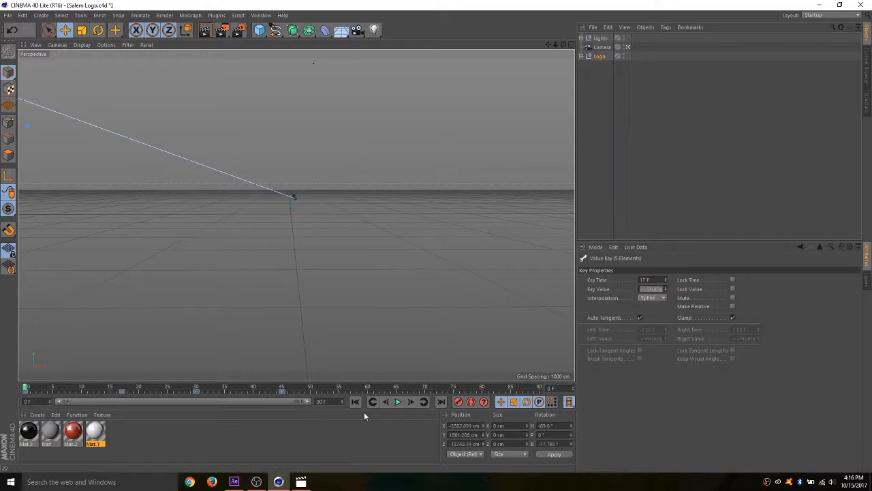
click(397, 402)
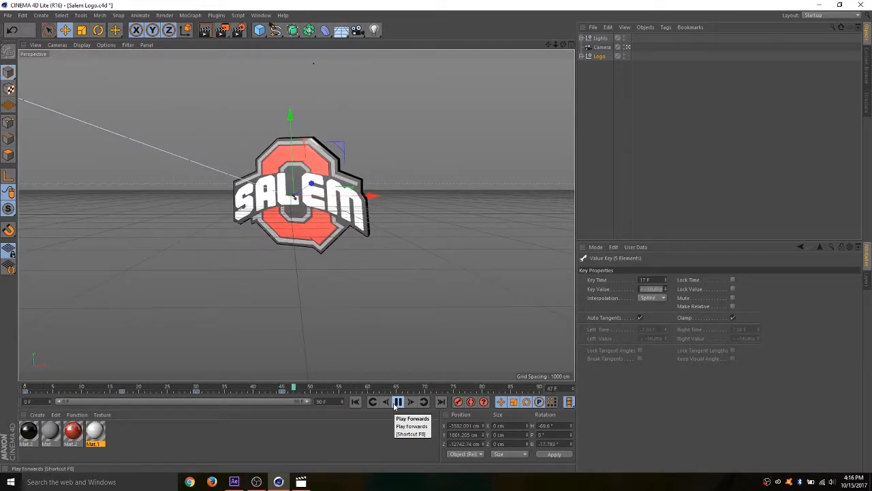
click(397, 403)
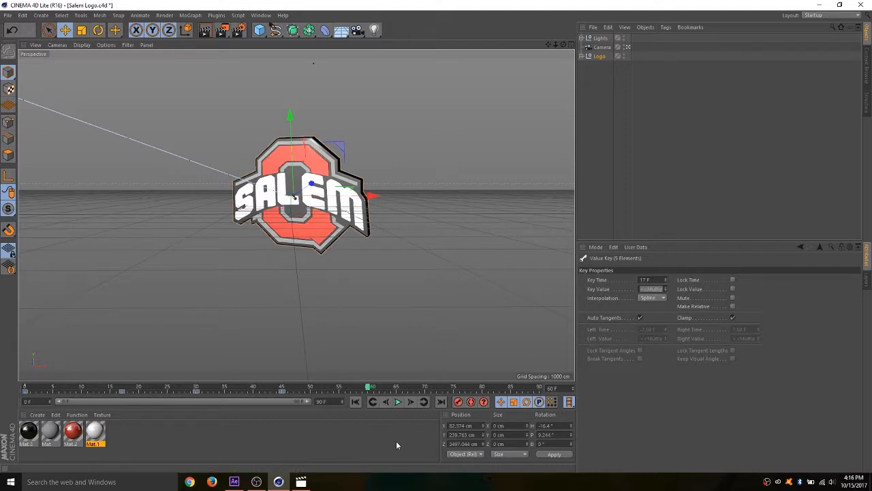
- At frame 60, outside the Camera view, rotate the Logo group to about heading 6.9°, pitch -3.2° and bank 1.4°
mouse_move(319, 392)
mouse_down()
mouse_move(204, 386)
mouse_move(347, 387)
mouse_move(167, 387)
mouse_move(314, 392)
mouse_up()
drag(371, 396, 337, 392)
click(630, 47)
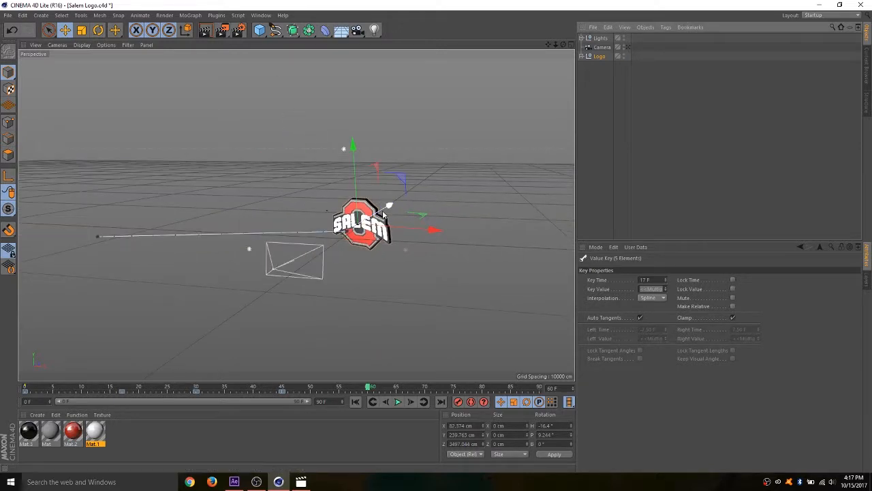
click(98, 30)
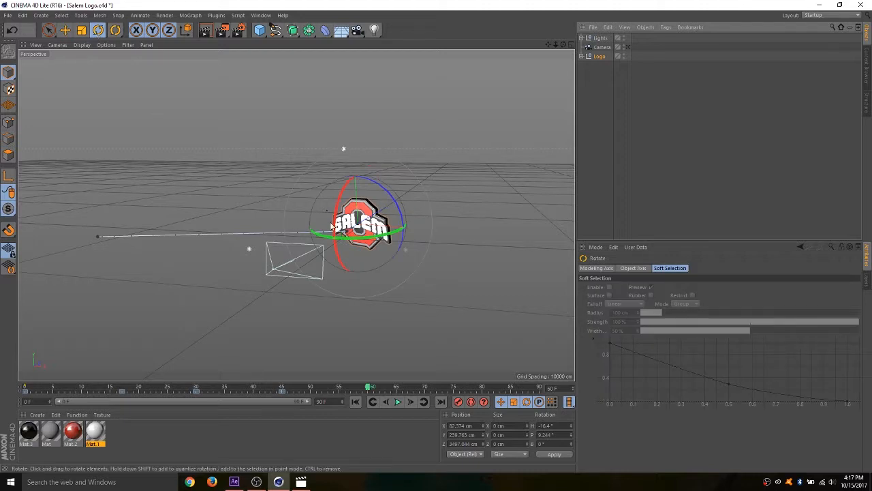
mouse_move(332, 227)
mouse_down()
mouse_move(340, 215)
mouse_move(346, 227)
mouse_up()
- Move the Logo group forward past the camera to about X 1468, Y 1139, Z -12459 cm, and show its coordinates
click(63, 32)
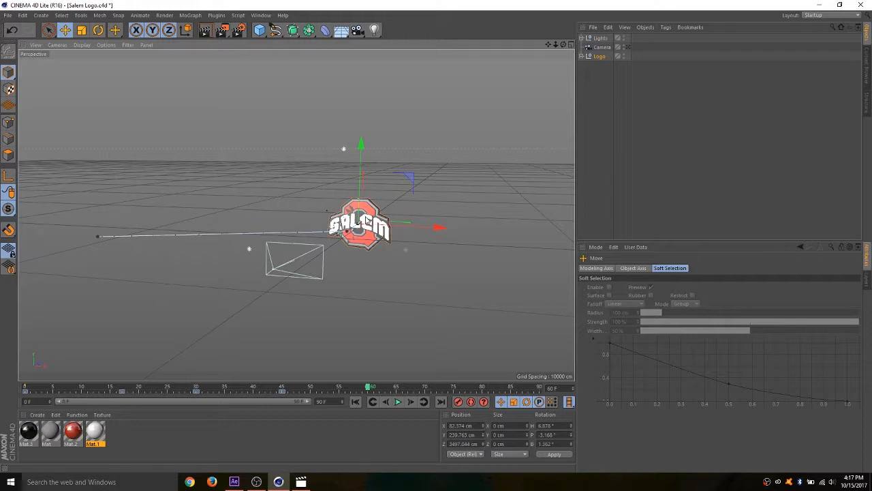
drag(368, 219, 310, 276)
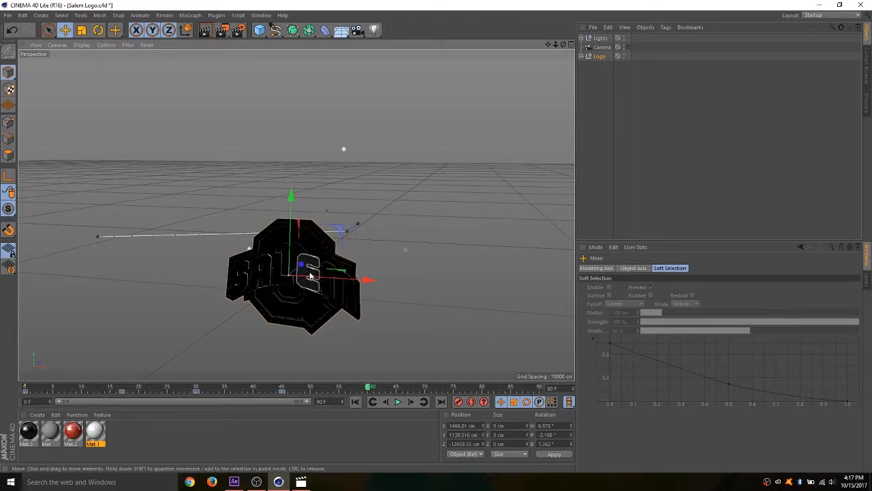
click(600, 58)
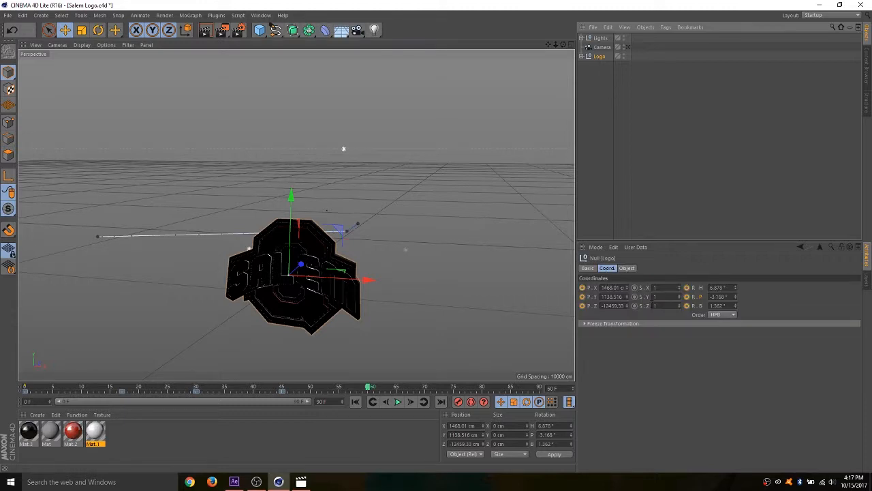
- Keyframe the Logo's position and rotation at frame 60, and play the animation through the Camera
click(582, 288)
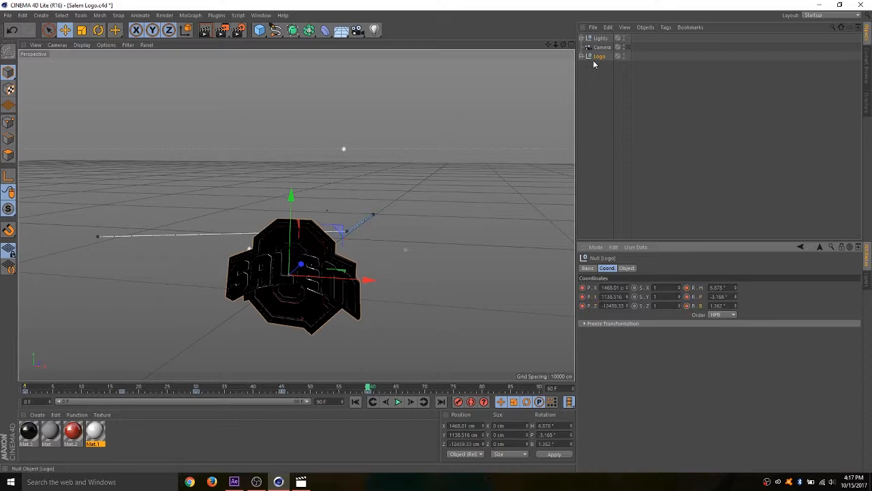
click(627, 47)
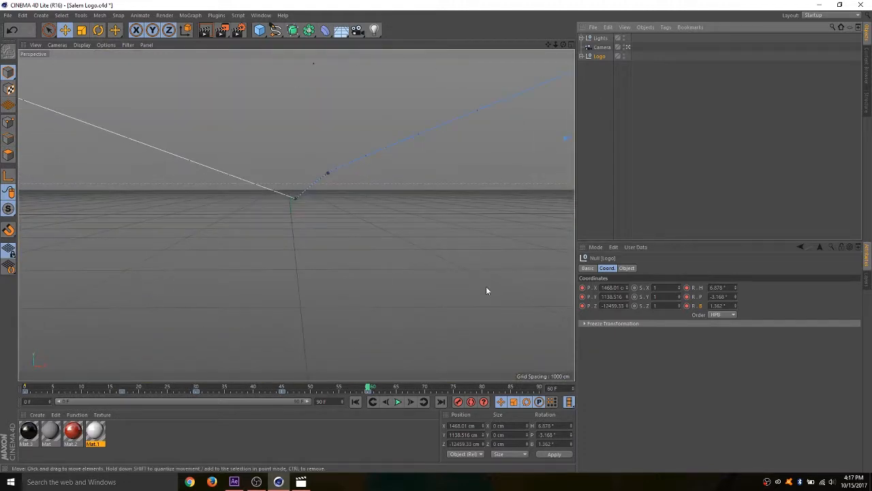
click(398, 402)
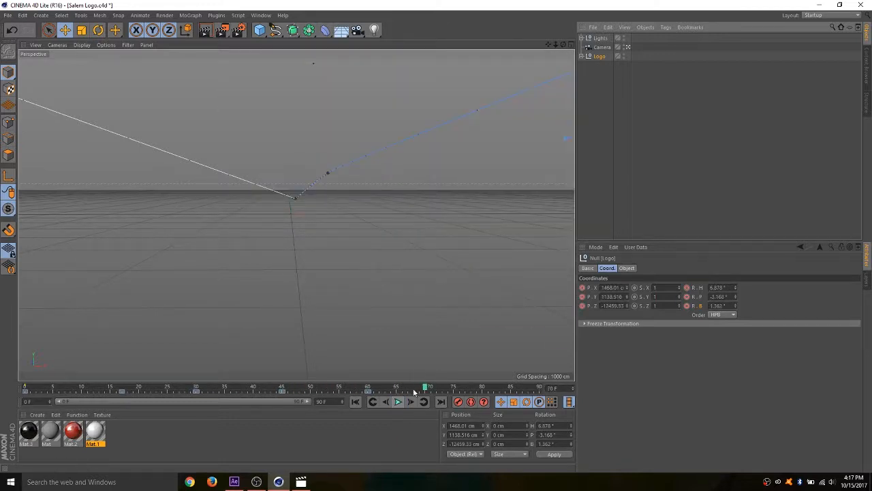
- Replay the Logo's fly-out from about frame 37 and scrub back to frame 45 to check its path
drag(425, 387, 233, 388)
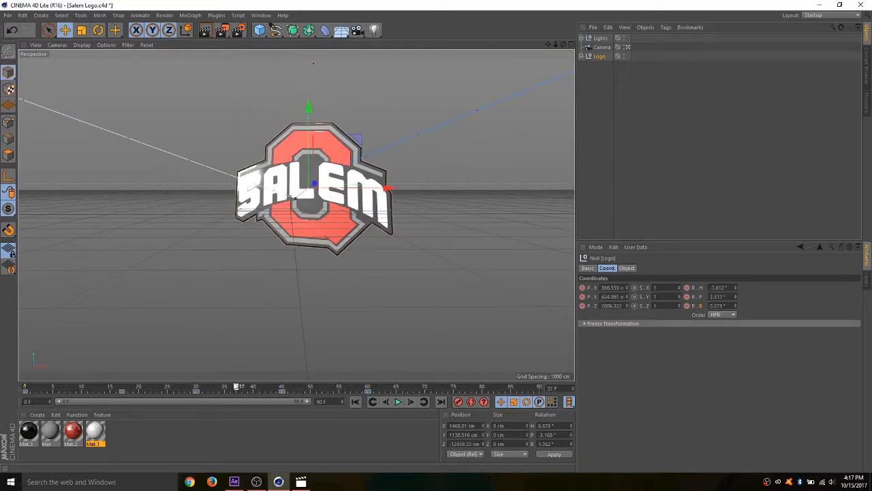
click(398, 402)
click(398, 402)
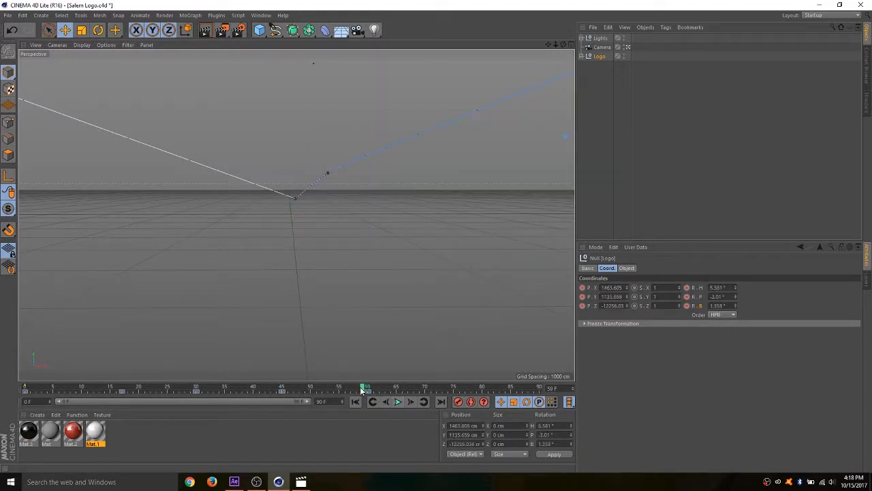
drag(361, 388, 282, 401)
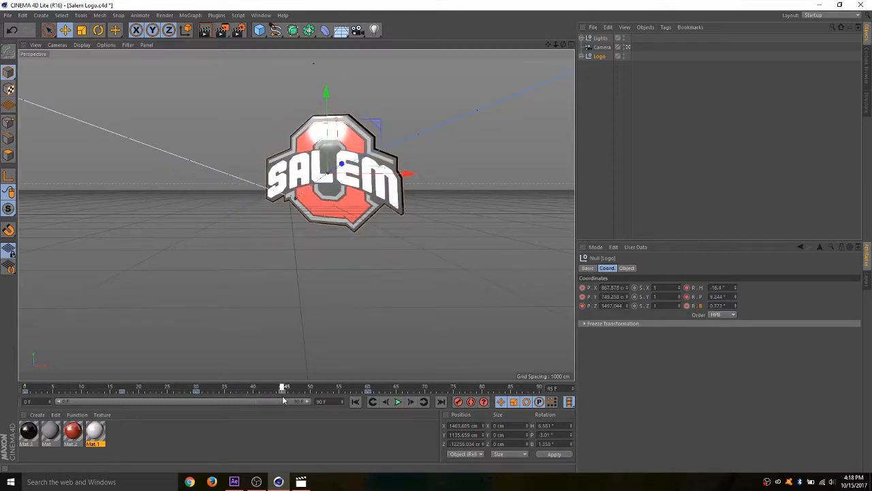
- At frame 60, outside the Camera view, move the Logo to about X -269, Y 210, Z -12721 cm and keyframe it
mouse_move(283, 400)
mouse_down()
mouse_move(314, 387)
mouse_move(369, 389)
mouse_up()
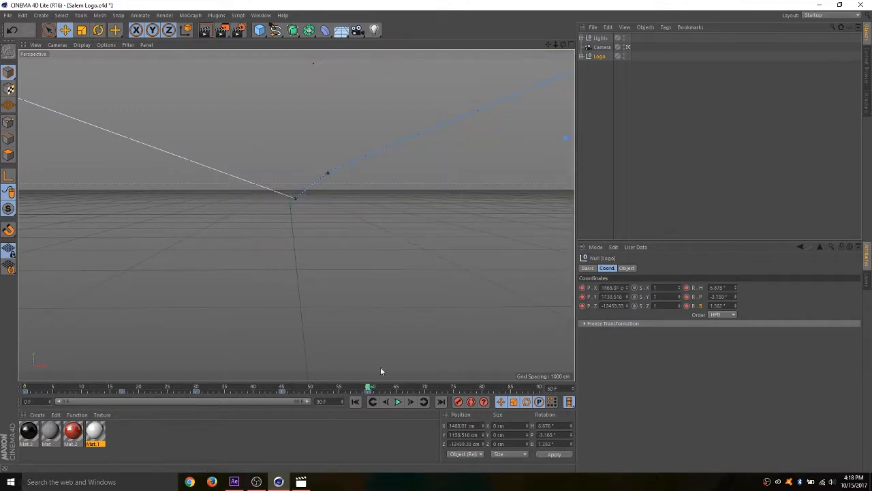
click(628, 47)
drag(564, 45, 400, 110)
drag(327, 133, 332, 242)
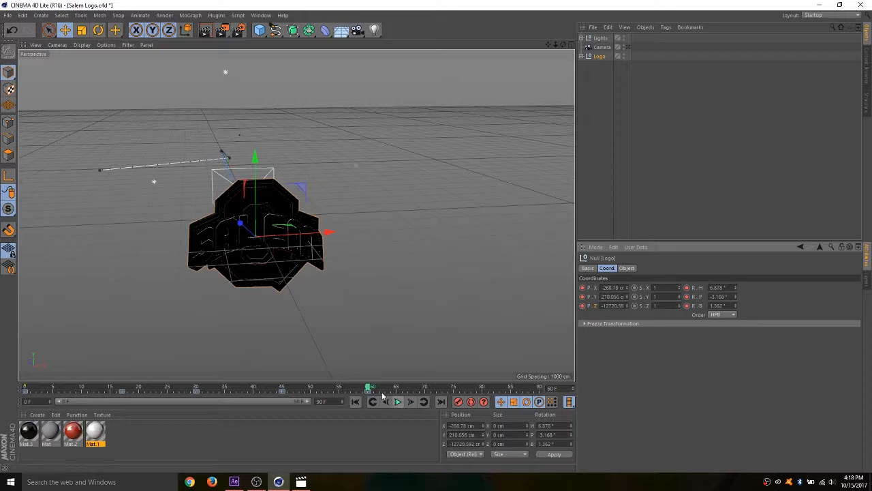
- Play the animation through the Camera and scrub back to frame 54 to inspect the revised fly-out
click(628, 48)
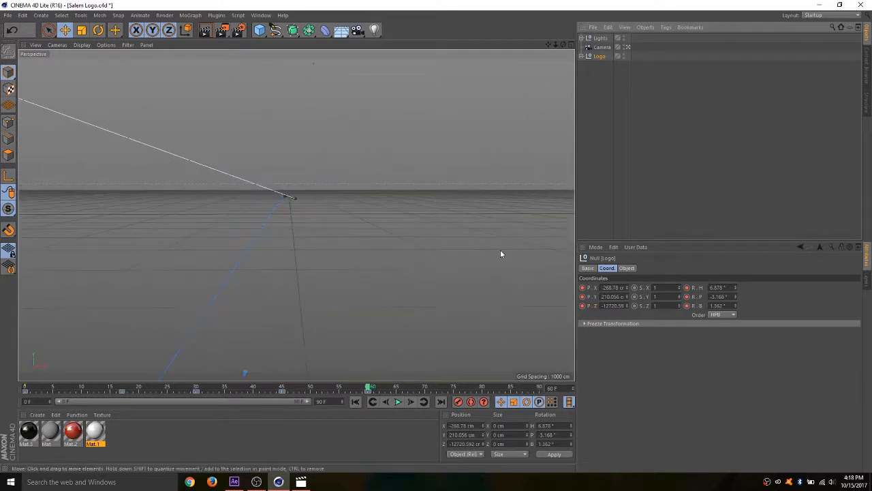
click(400, 402)
drag(436, 387, 333, 395)
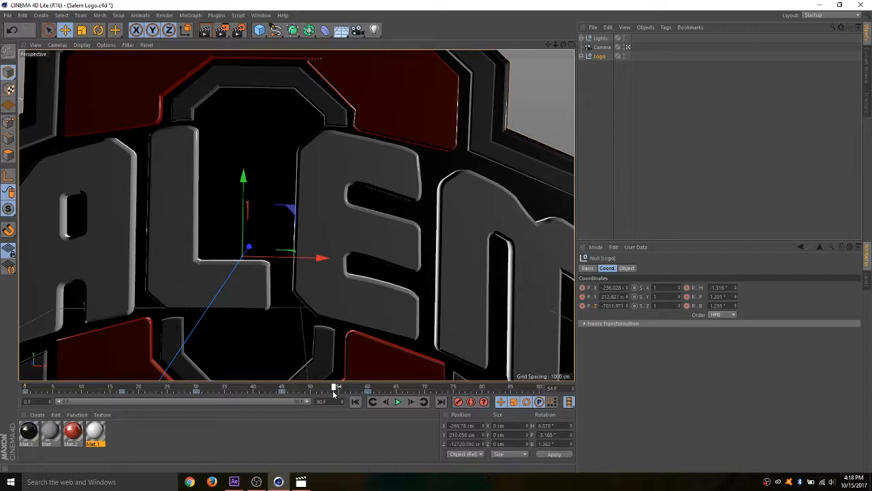
- At frame 60, outside the Camera view, move the Logo to about X -8, Y 341, Z -12682 cm
drag(334, 393, 367, 395)
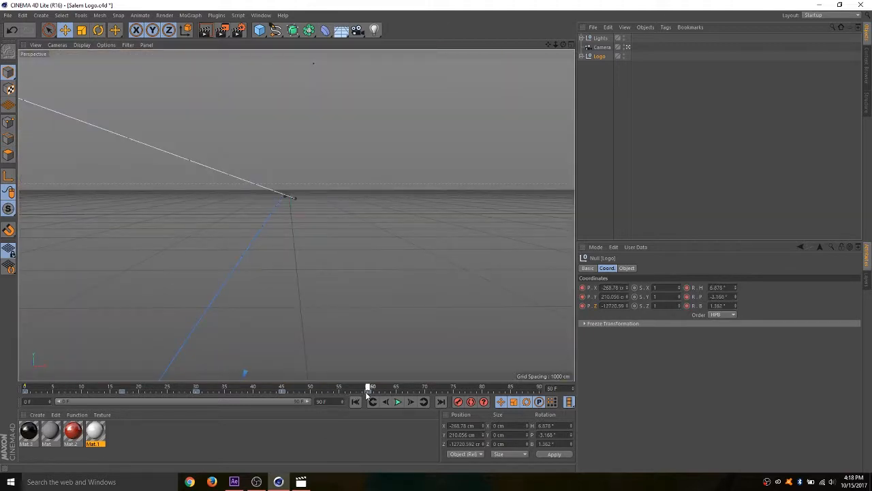
click(627, 49)
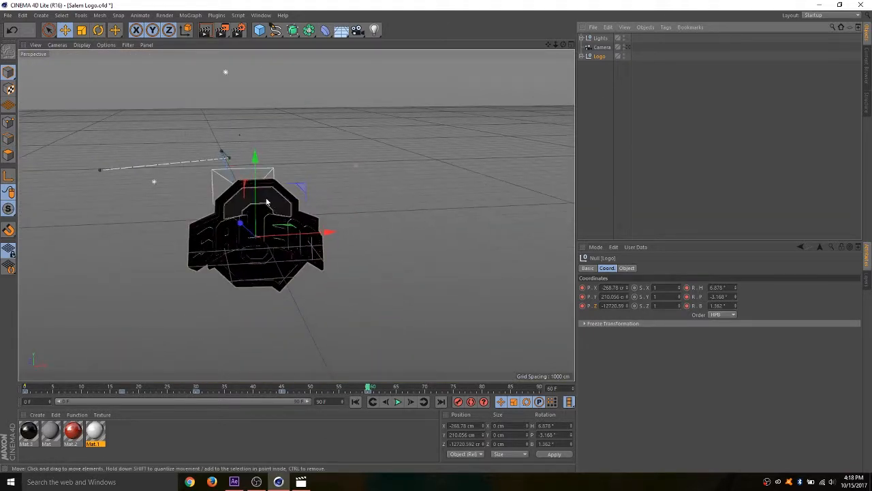
drag(256, 200, 252, 189)
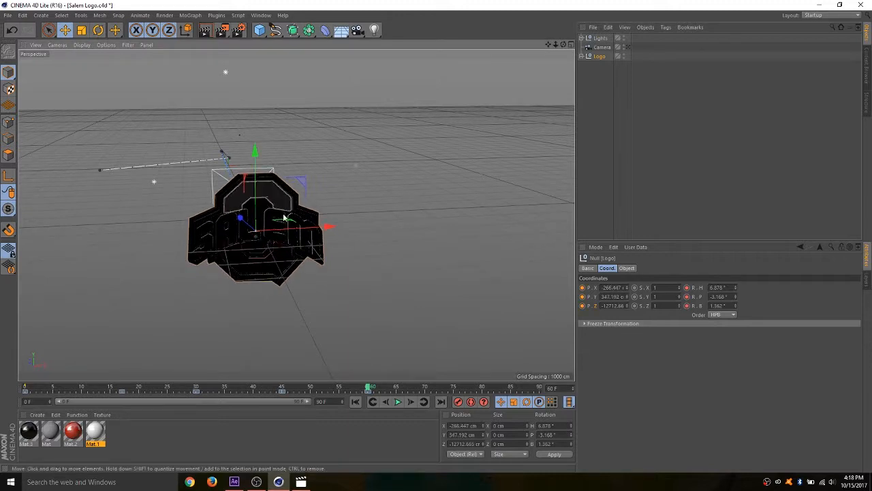
drag(291, 230, 302, 232)
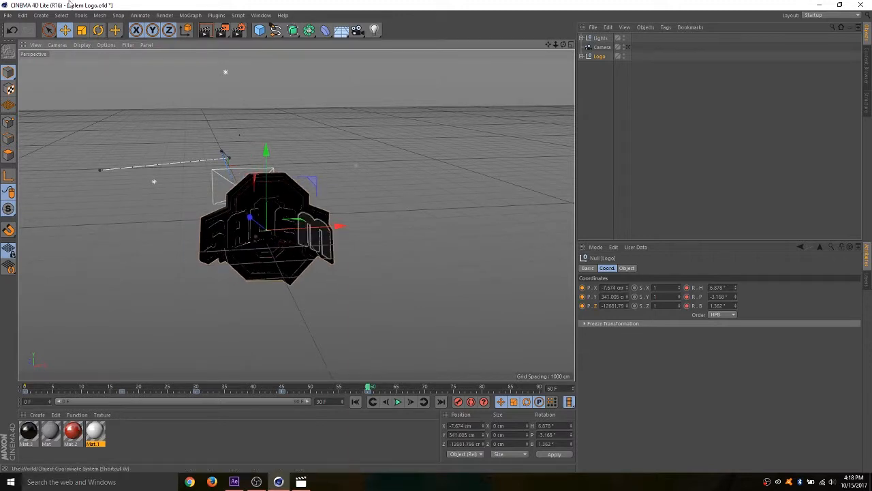
- Rotate the Logo to about heading 28.5°, pitch -2.4° and bank 2.4°, and keyframe its position and rotation at frame 60
click(98, 32)
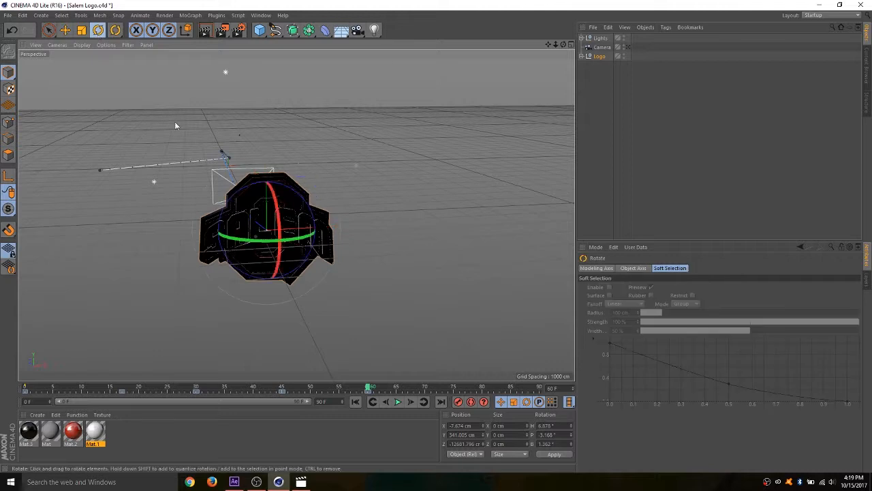
drag(238, 243, 284, 240)
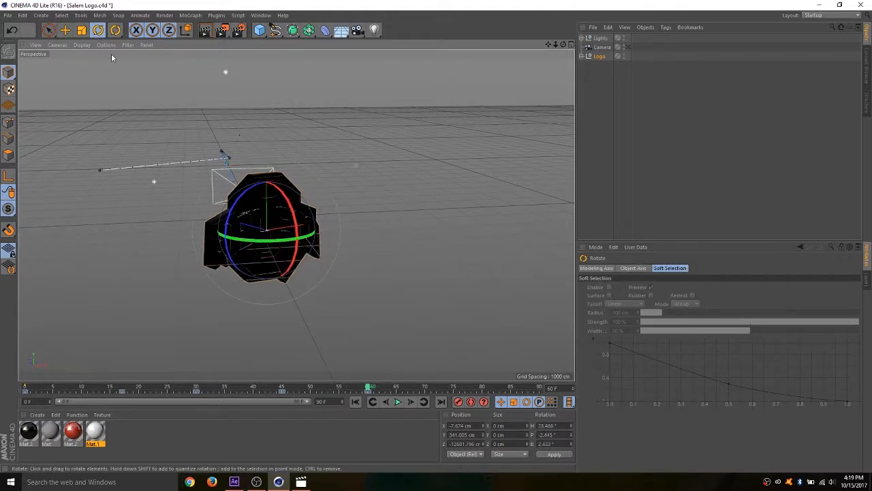
click(65, 30)
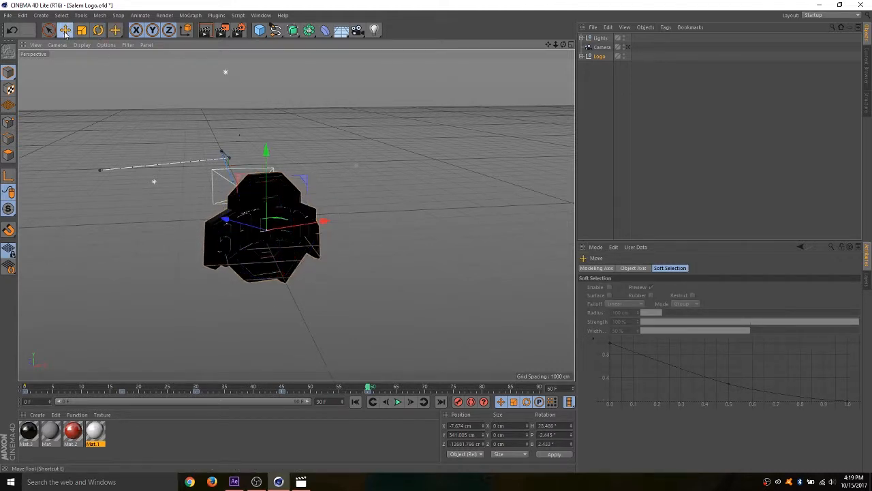
click(598, 56)
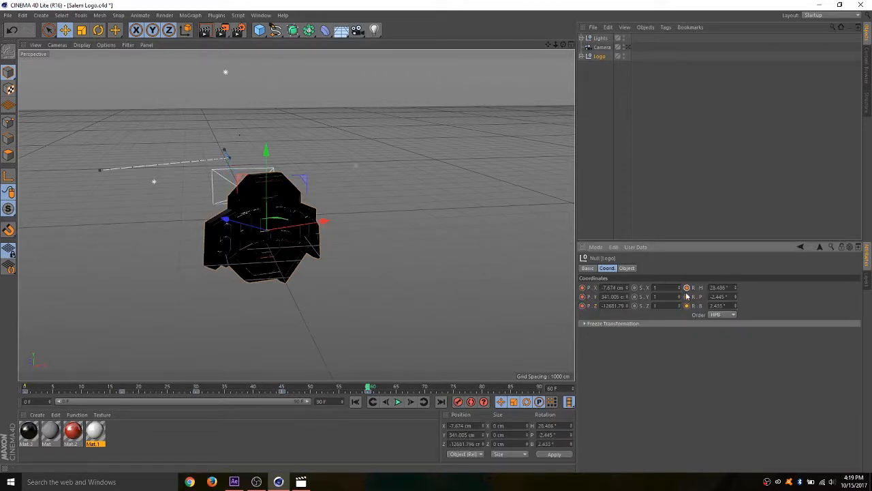
- Play the animation through the Camera, and scrub to frame 54 with the Logo selected to inspect its lighting
click(627, 47)
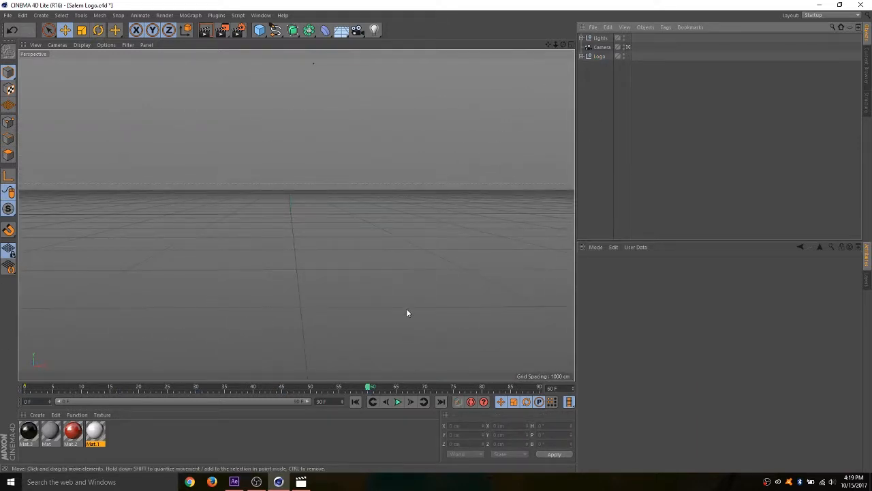
click(398, 402)
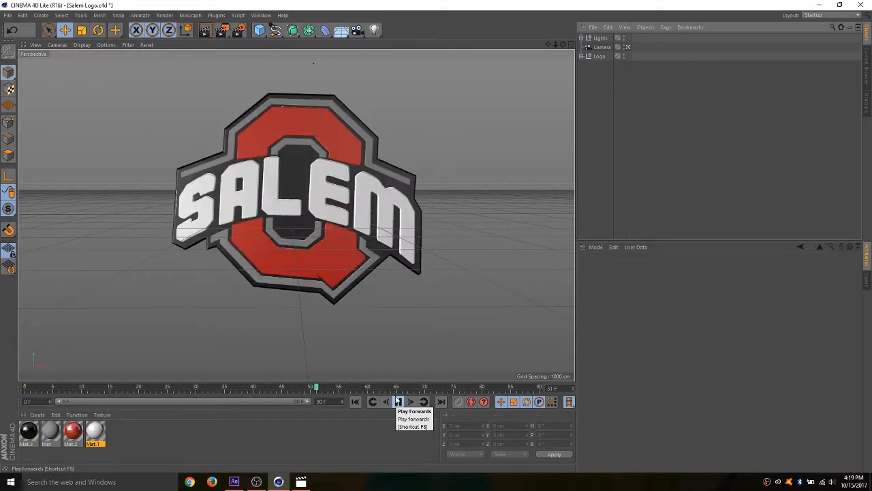
click(398, 402)
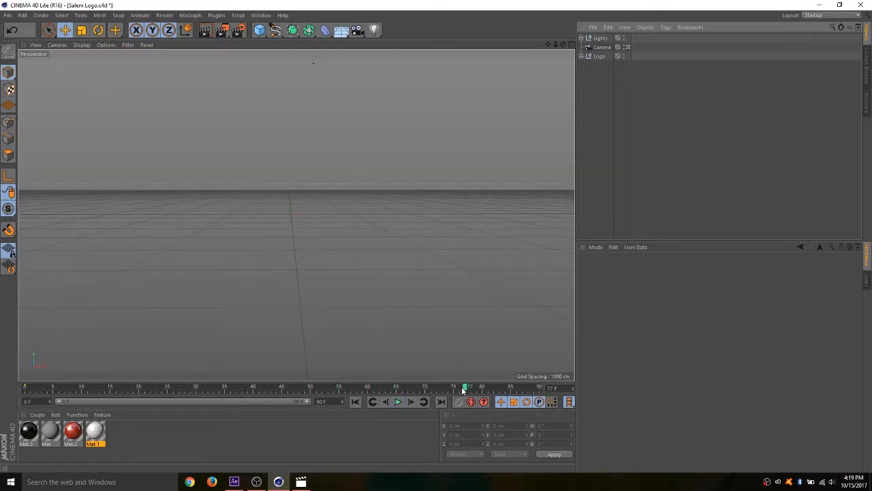
click(600, 56)
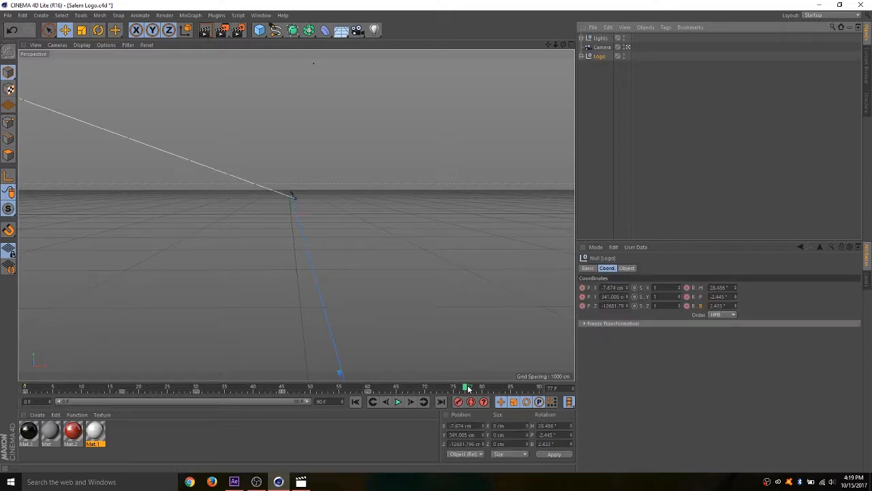
drag(469, 388, 334, 391)
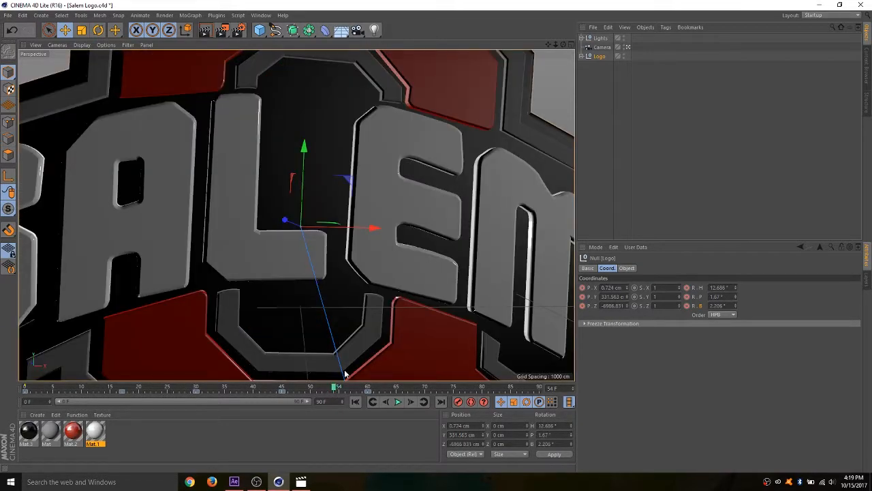
- Outside the Camera view, move the Fill light in the Lights group along Z to about -5723 cm
click(628, 47)
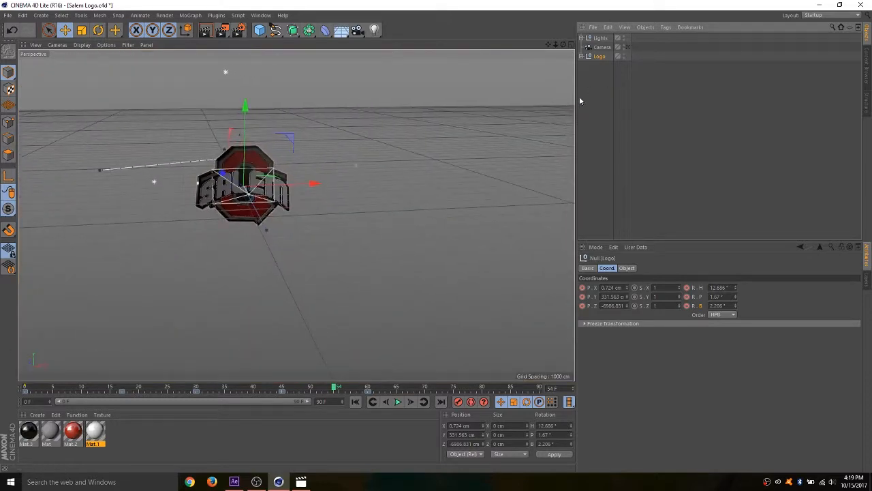
click(582, 38)
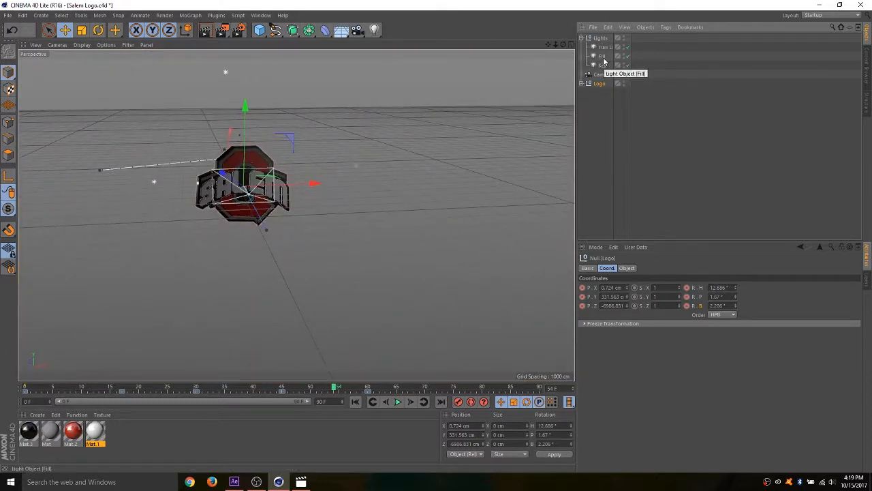
click(603, 57)
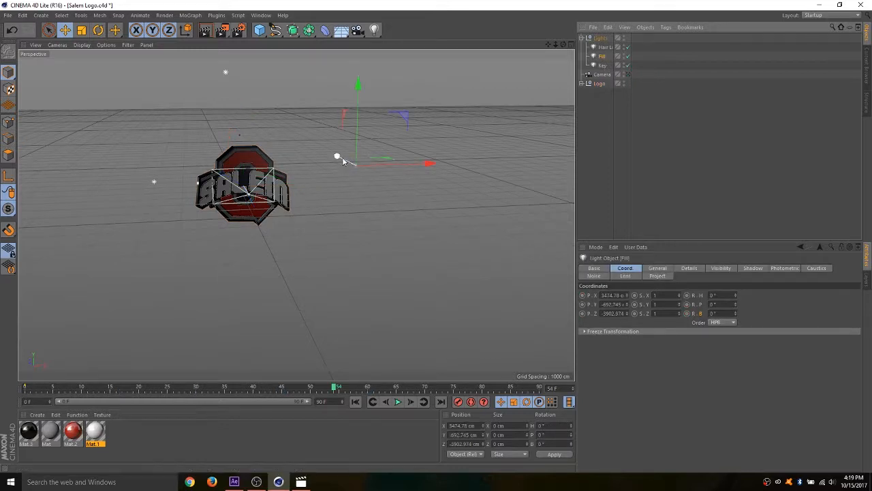
drag(342, 157, 354, 170)
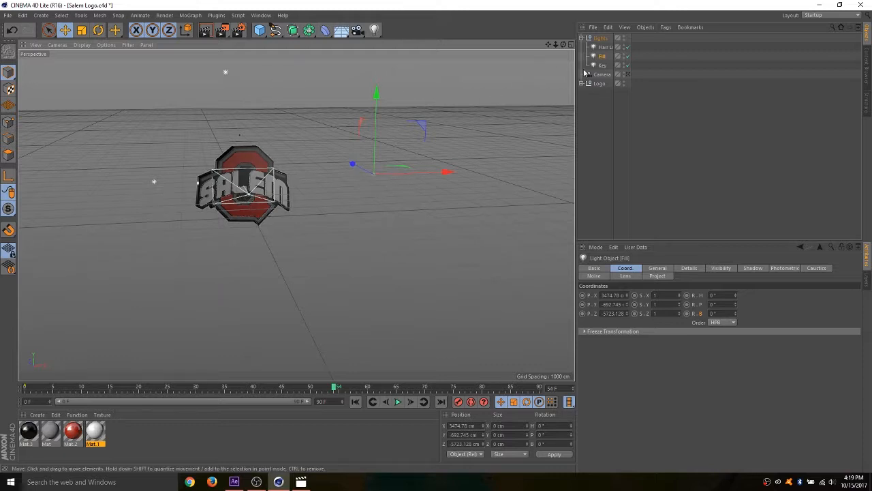
click(583, 39)
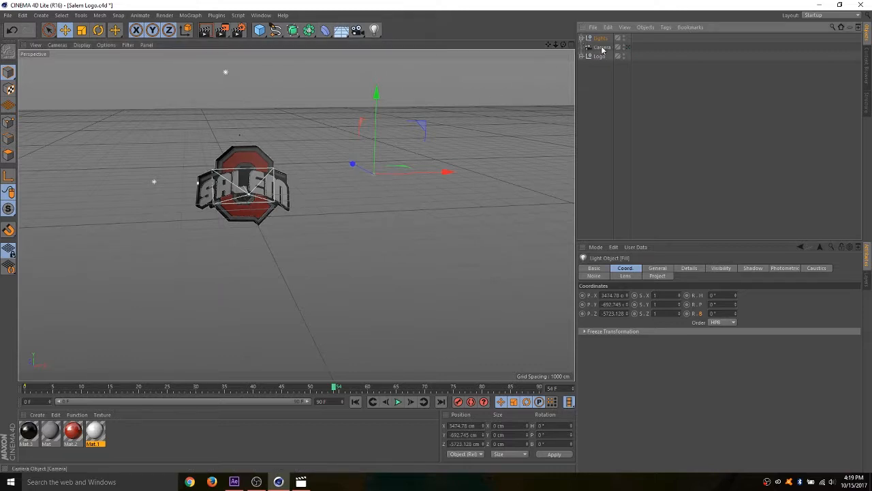
- Play the animation through the Camera to check the Fill light's new position
click(628, 47)
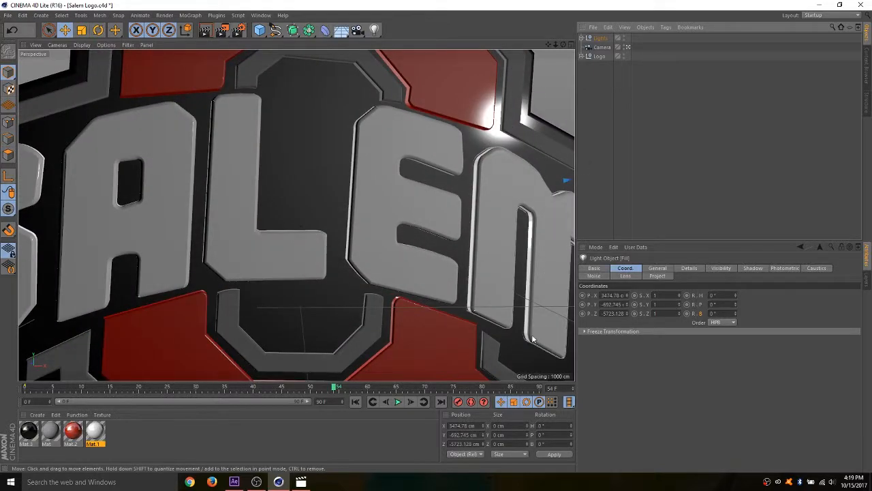
click(399, 402)
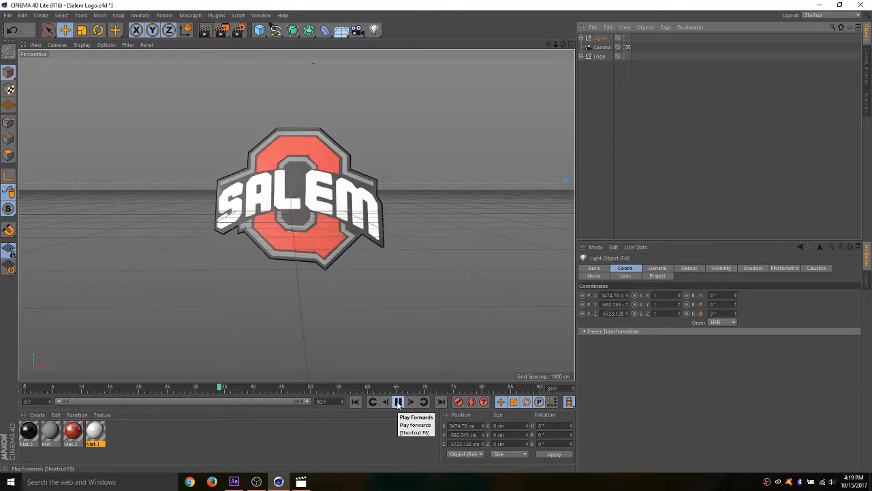
click(399, 402)
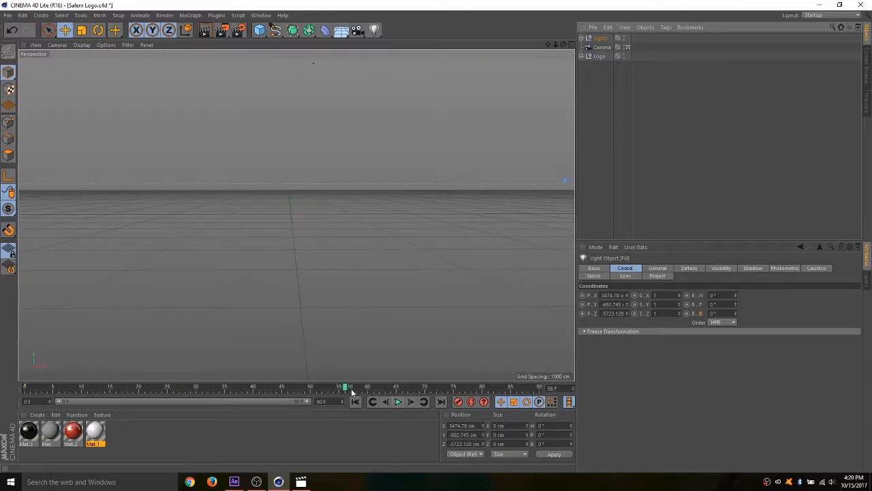
- At frame 45, outside the Camera view, move the Logo farther back to about X 169.6, Y 376.8, Z 3966.7 cm
drag(346, 387, 271, 397)
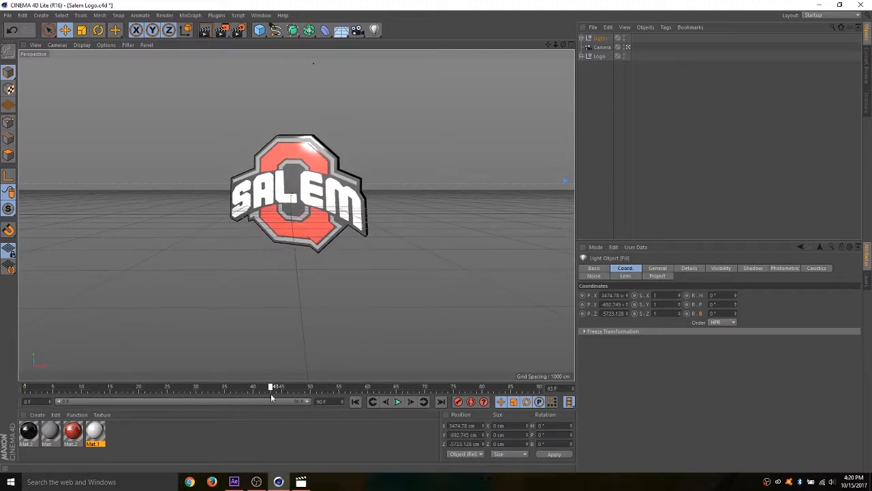
click(600, 56)
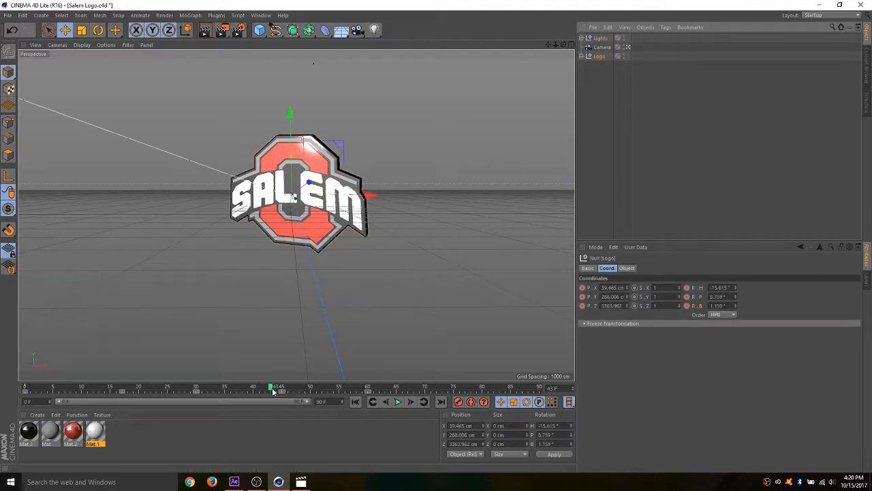
drag(273, 390, 284, 395)
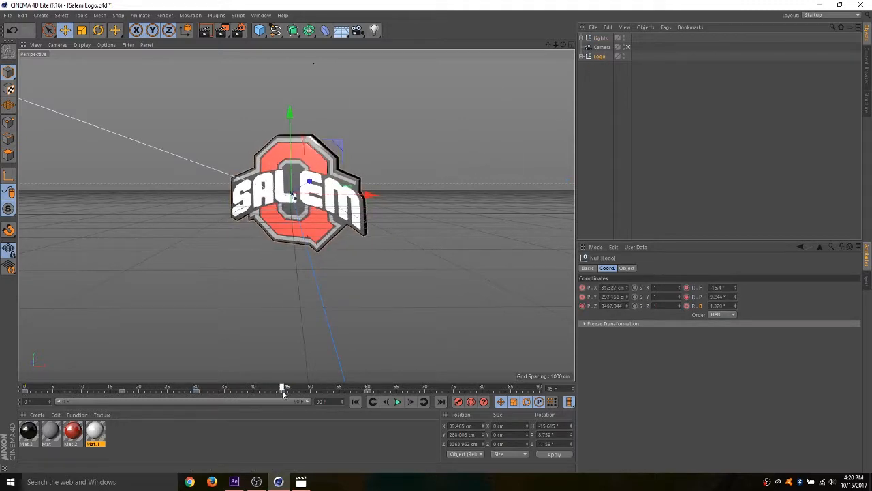
click(628, 47)
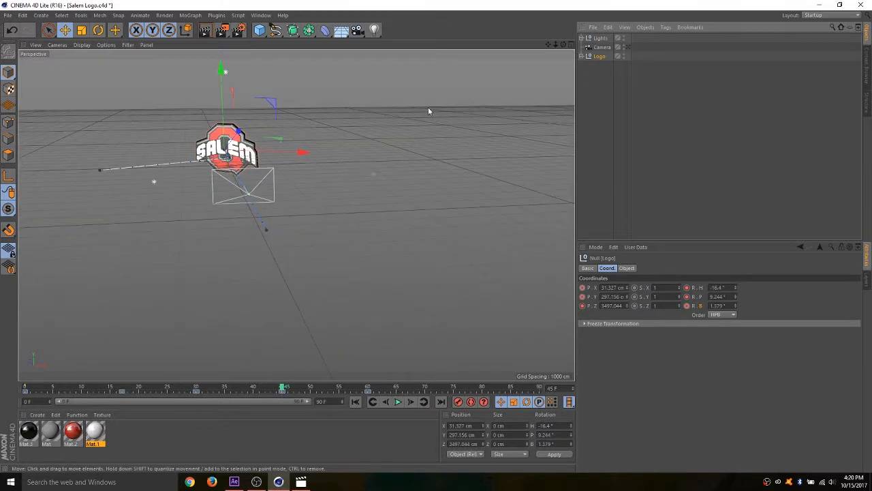
drag(563, 46, 622, 44)
drag(547, 47, 362, 128)
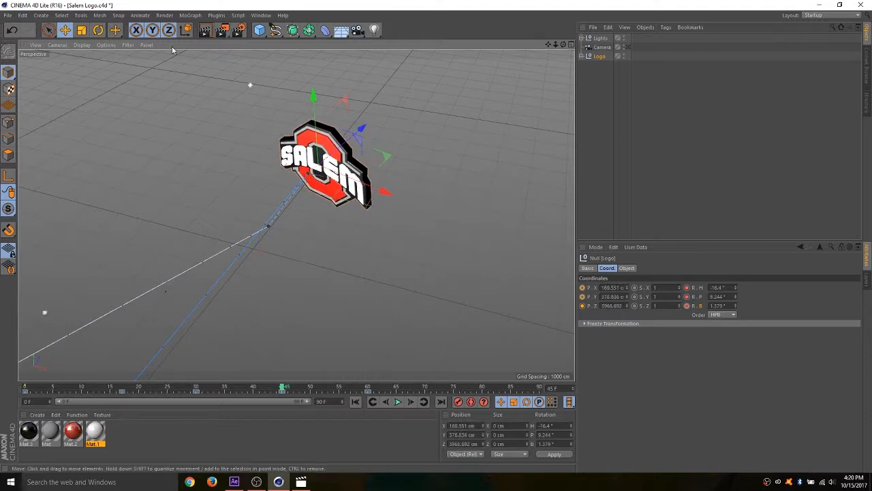
- Rotate the Logo to about heading -25.4°, pitch 8.9° and bank 2.8°, and keyframe its position and rotation at frame 45
click(98, 30)
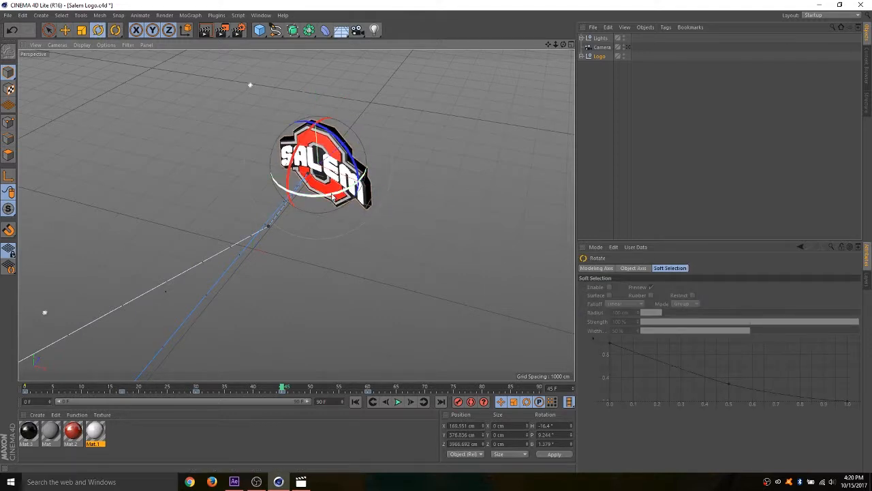
drag(333, 197, 323, 197)
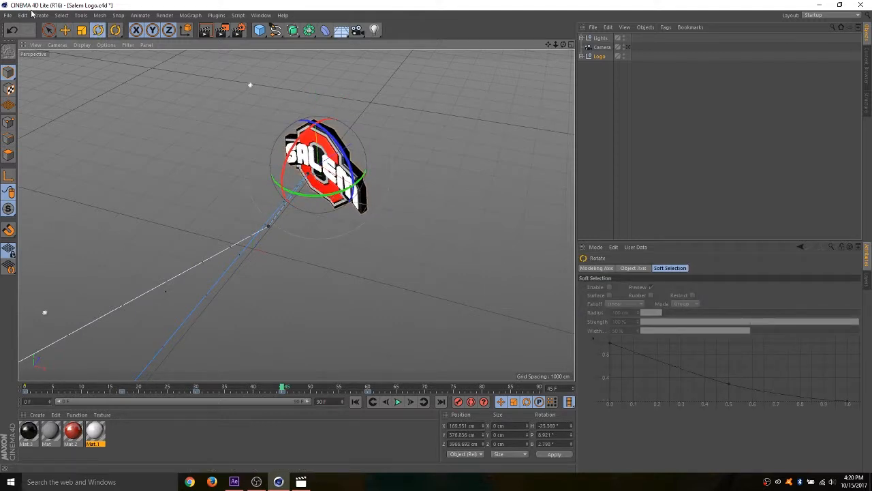
click(65, 30)
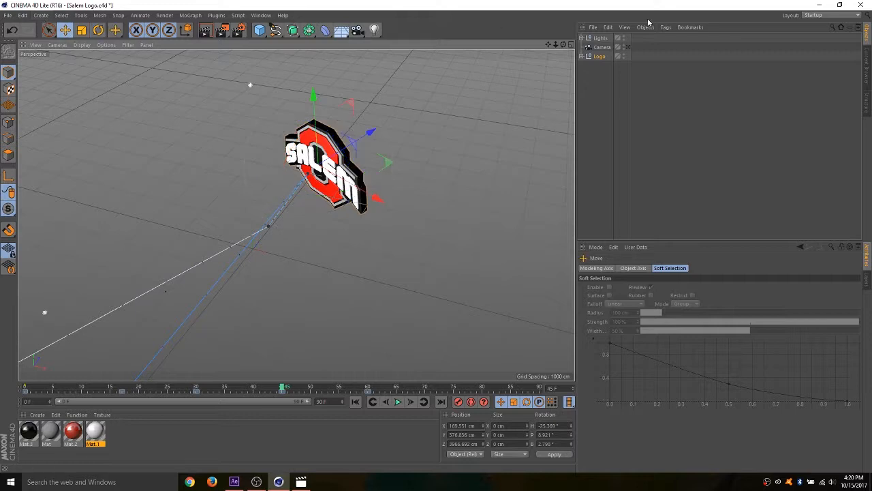
click(600, 56)
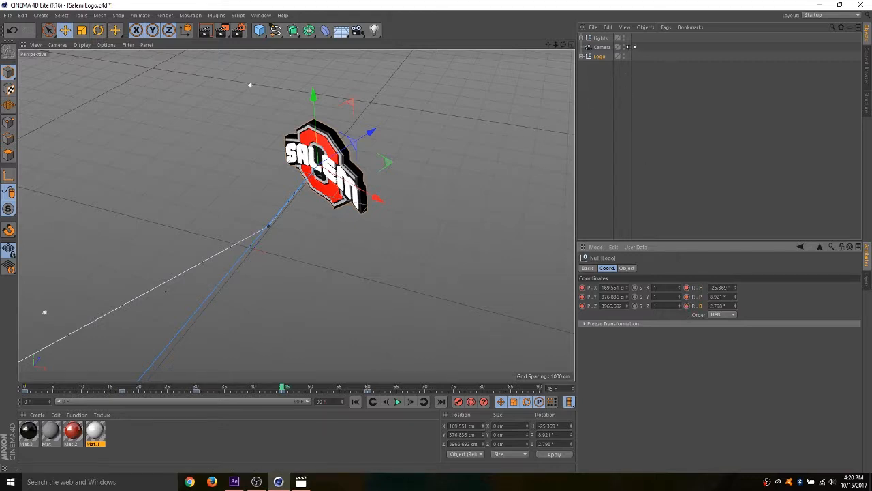
- Play the animation through the Camera to check the Logo's revised frame 45 pose
click(628, 47)
click(398, 402)
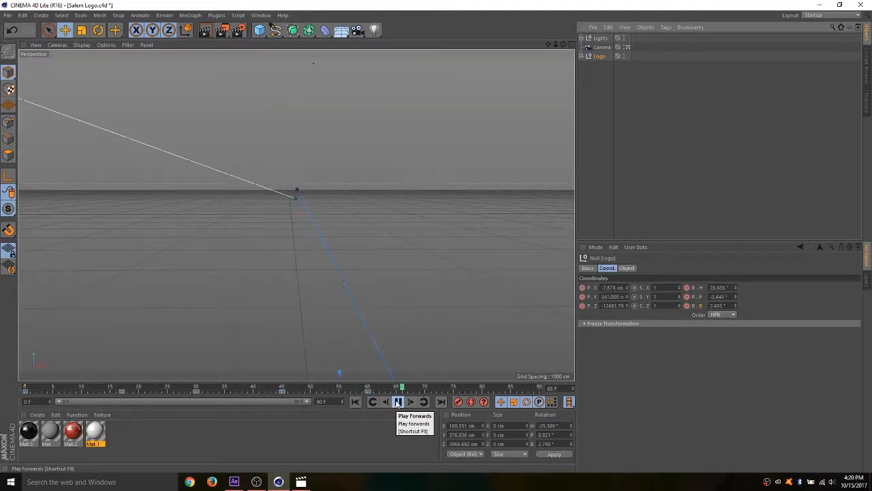
click(398, 402)
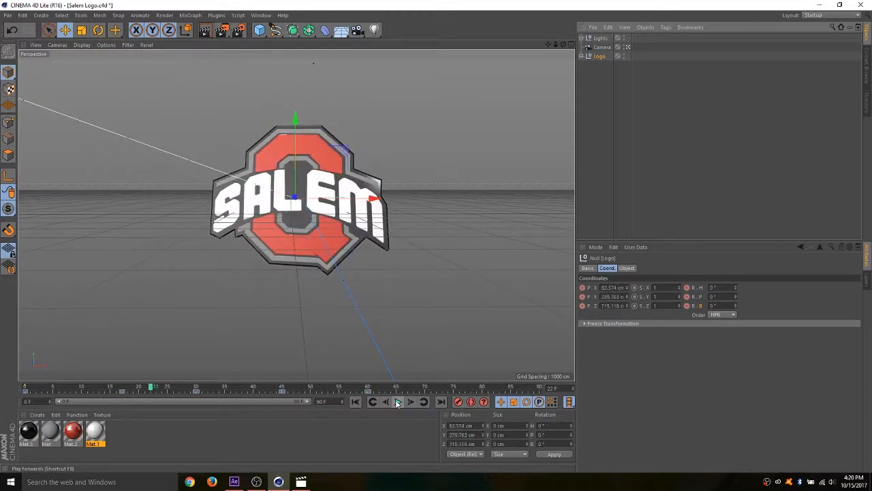
- At frame 0, outside the Camera view, rotate the Logo to about heading -80.8°, pitch 3.6° and bank -17.4°, and keyframe it
drag(150, 392, 30, 390)
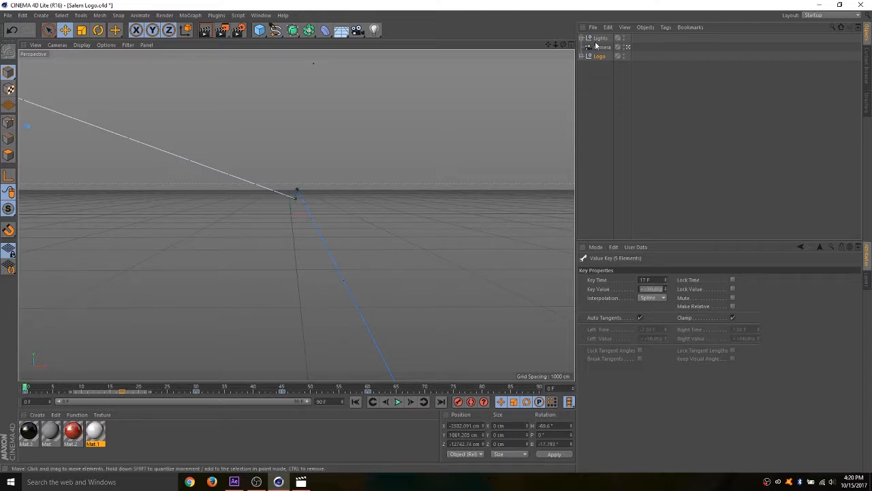
click(628, 47)
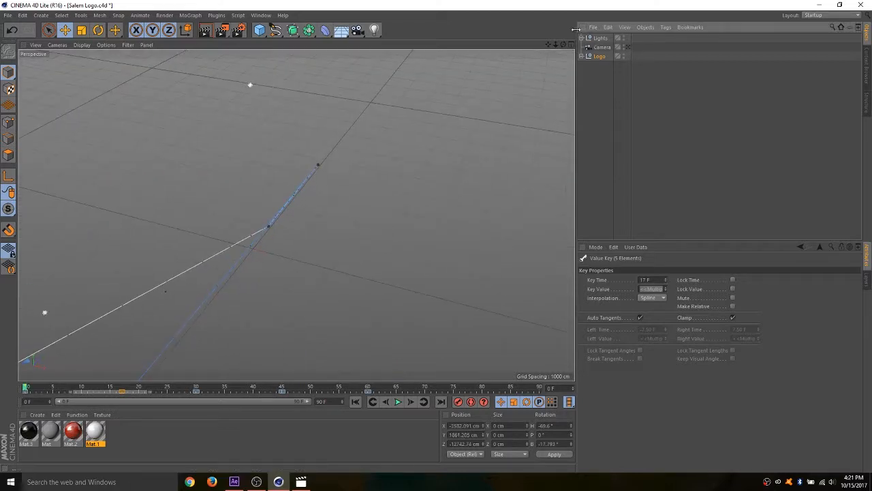
drag(548, 44, 297, 216)
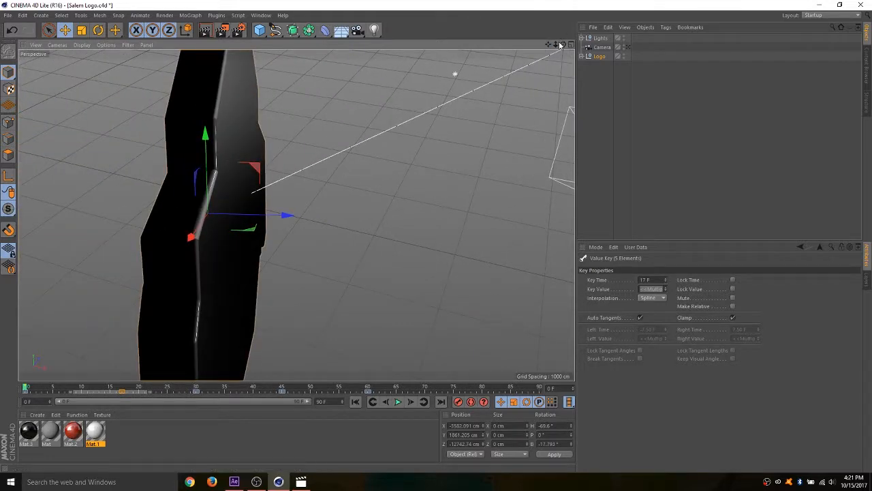
drag(556, 44, 538, 39)
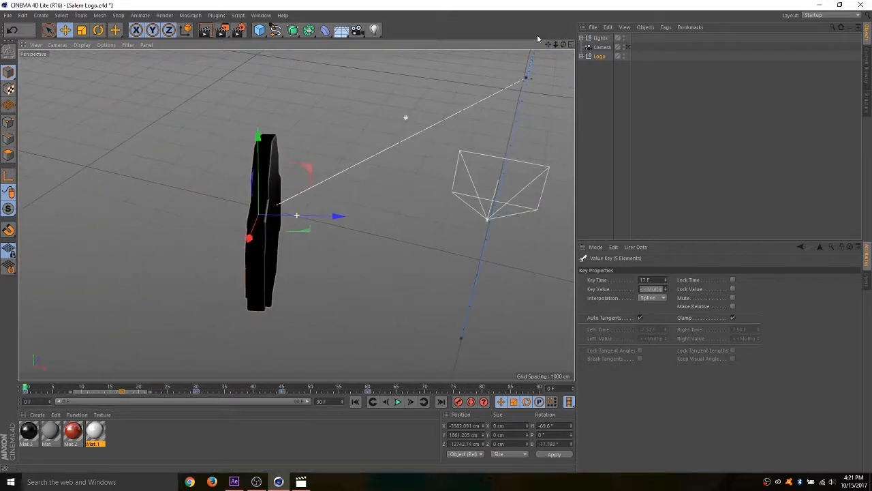
click(98, 31)
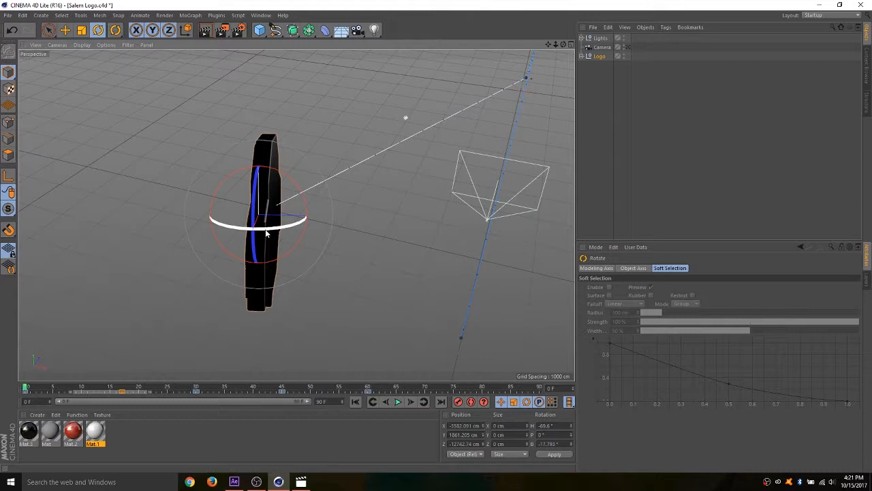
drag(263, 230, 233, 192)
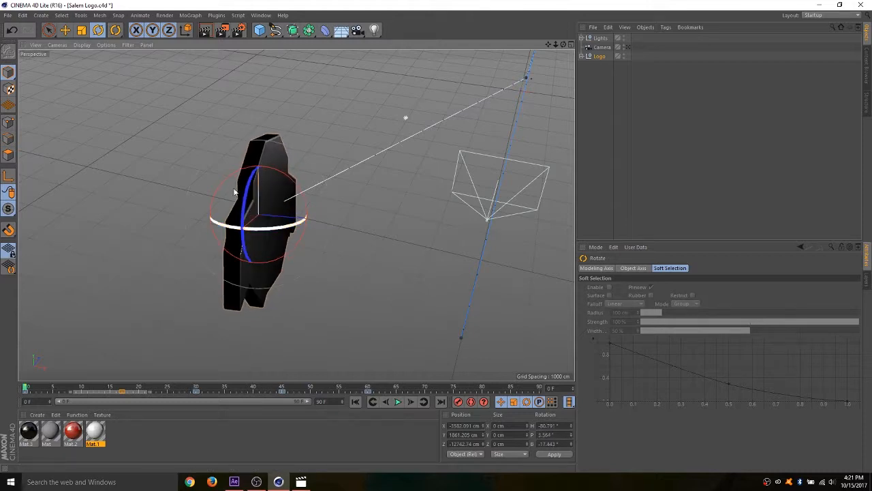
click(66, 30)
click(600, 56)
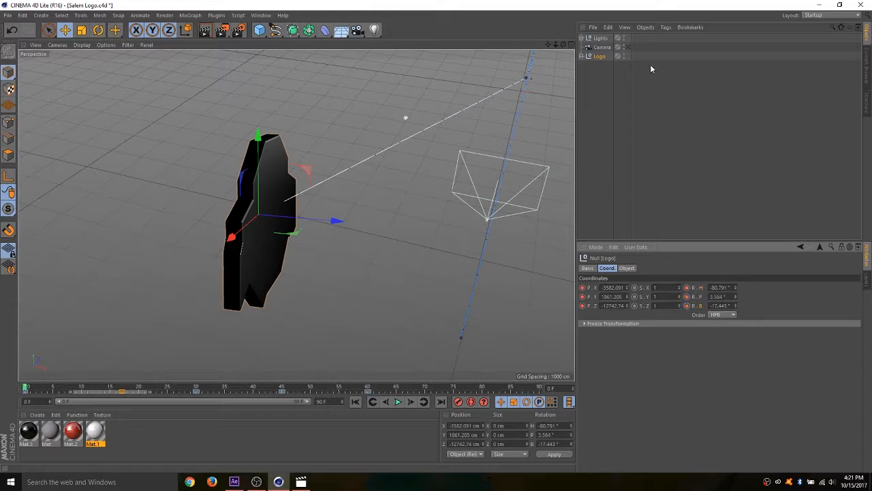
- Play the animation through the Camera to check the revised fly-in, and scrub to frame 17 to inspect the Logo's pose
click(627, 47)
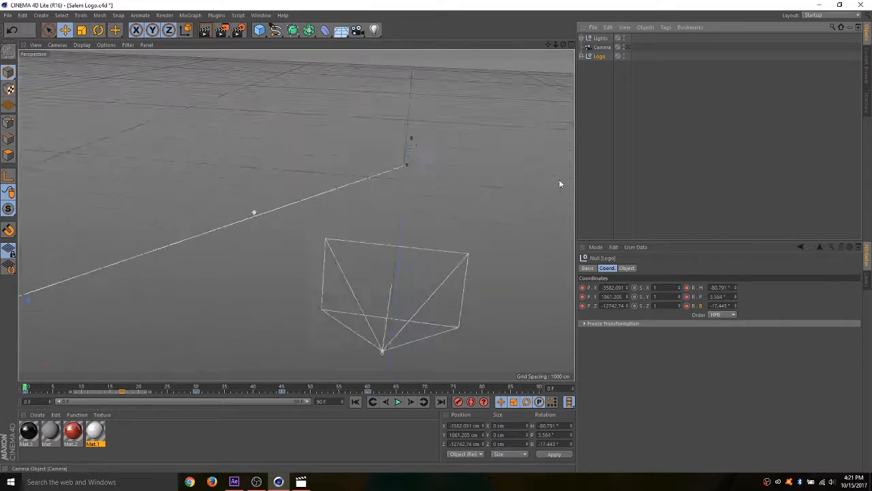
click(398, 402)
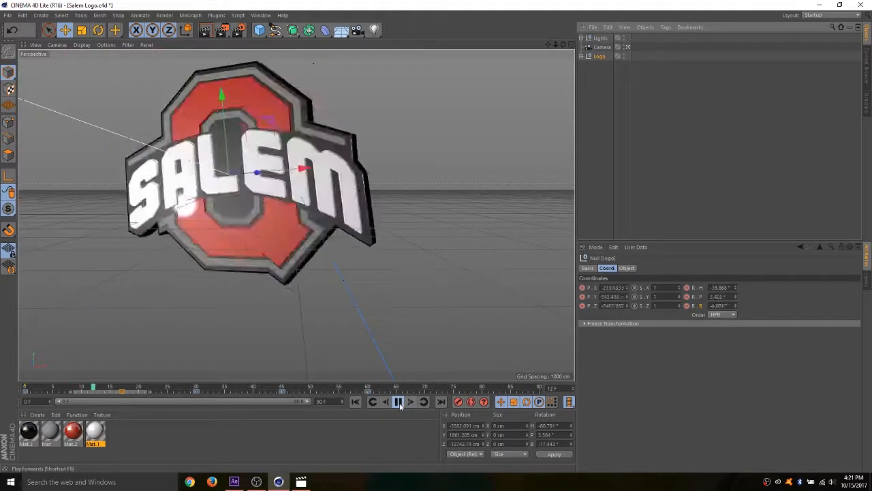
click(400, 403)
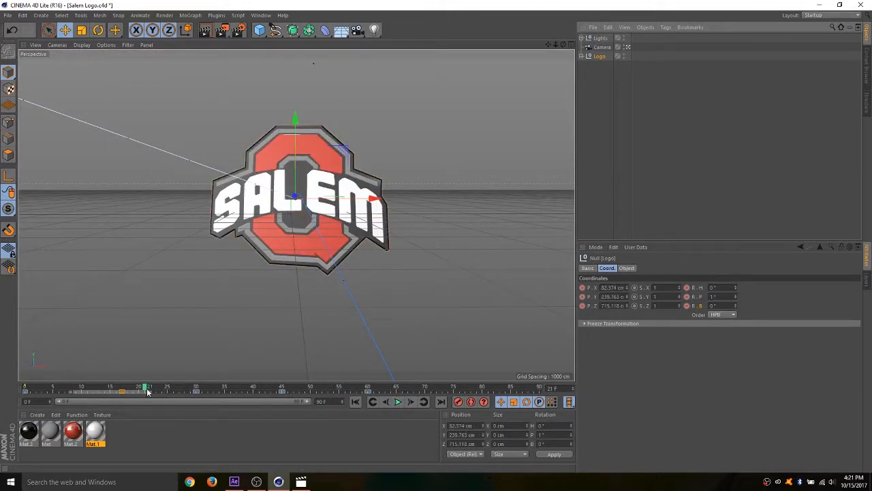
drag(145, 386, 127, 387)
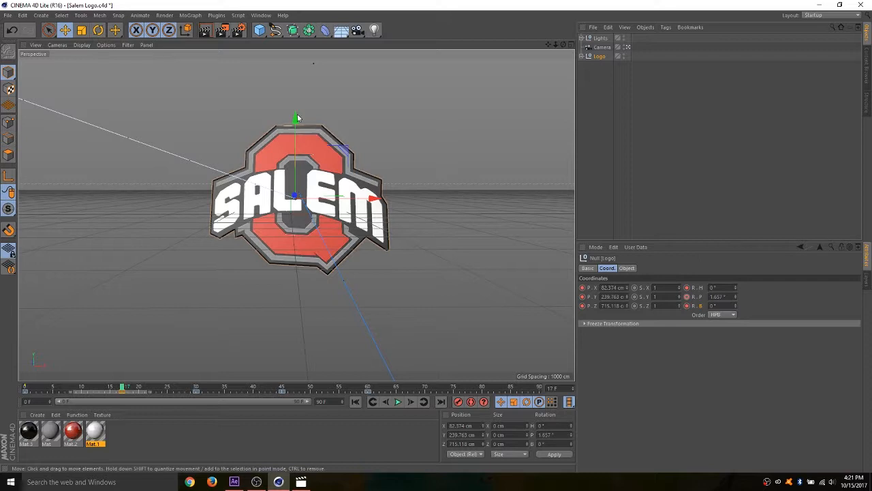
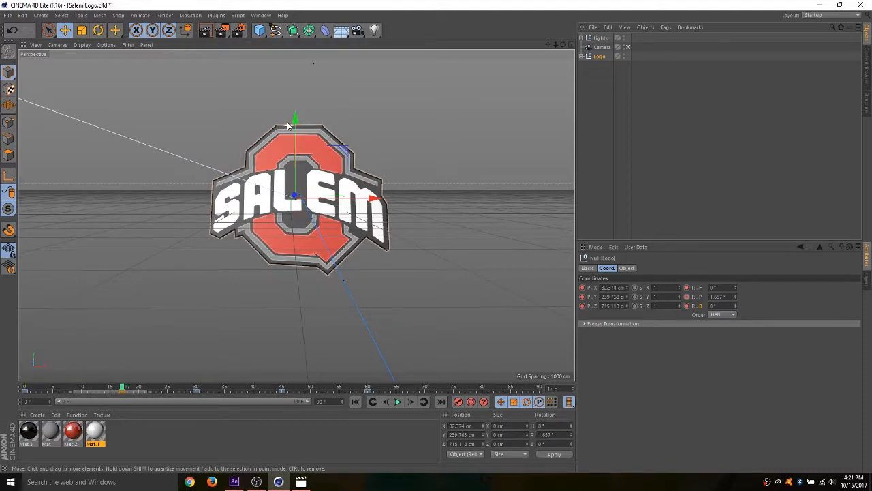
- Play the animation through the Camera to check the complete logo move, and scrub back to frame 33
click(398, 401)
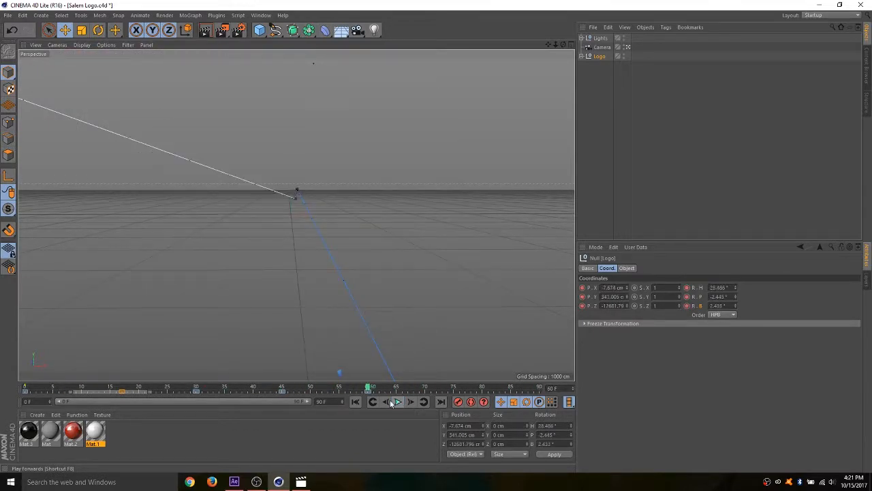
drag(368, 388, 213, 386)
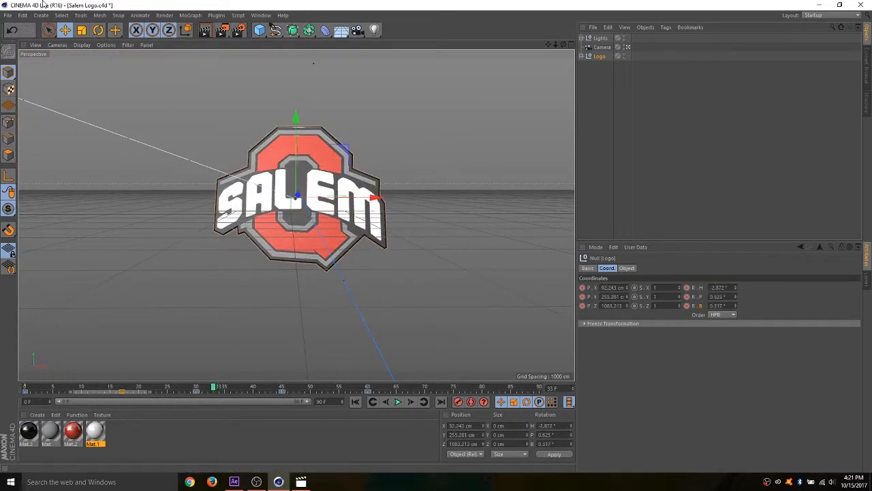
- Save the project as a new file named Logo Animation in the Football Logos AVI folder
click(7, 15)
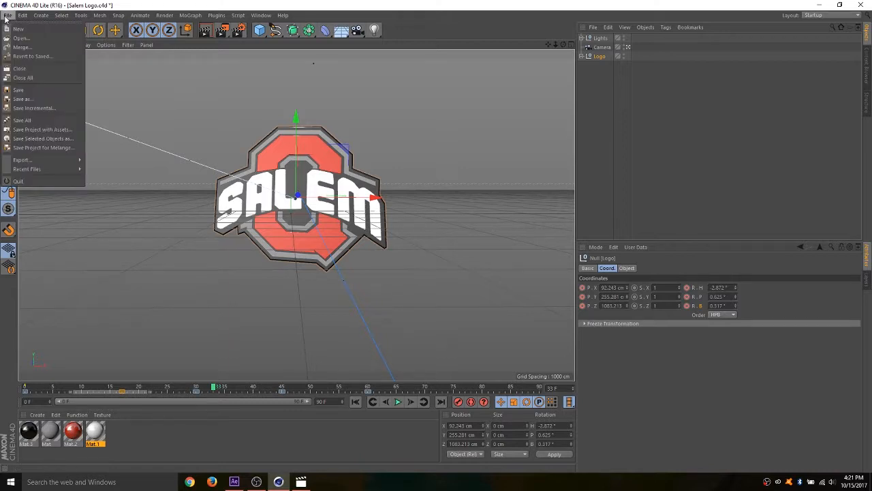
click(27, 100)
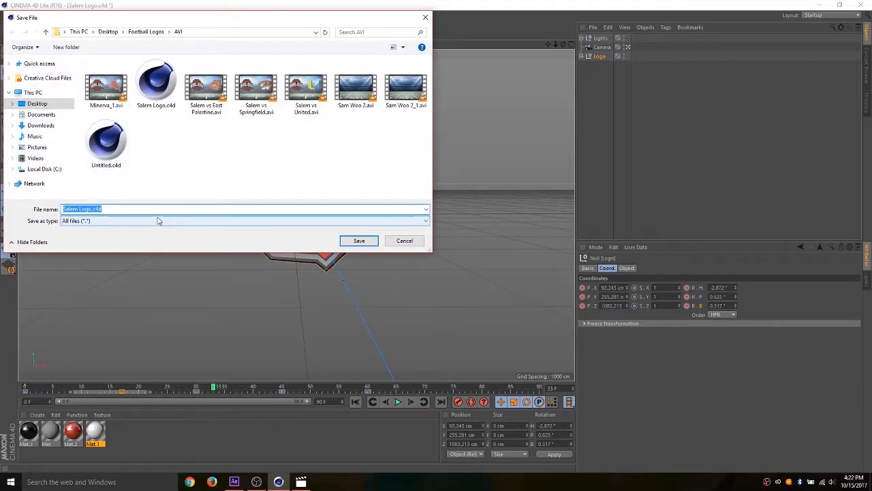
text(Lo)
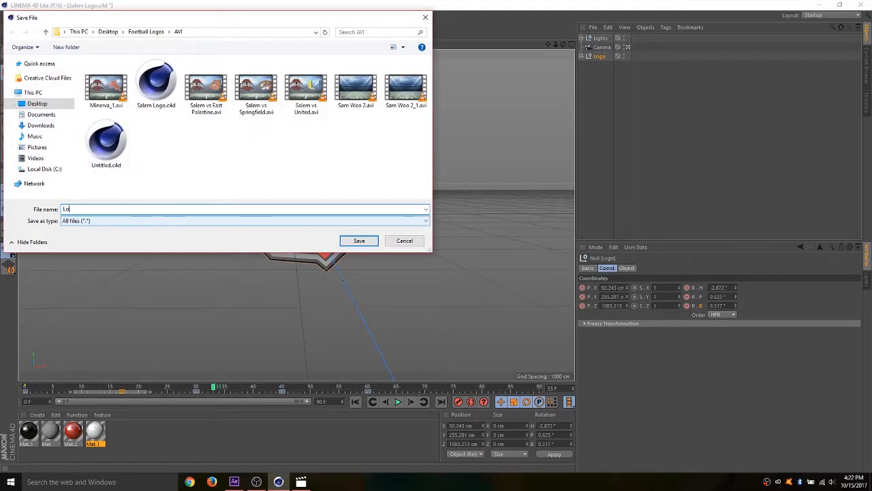
text(go Animation)
click(360, 241)
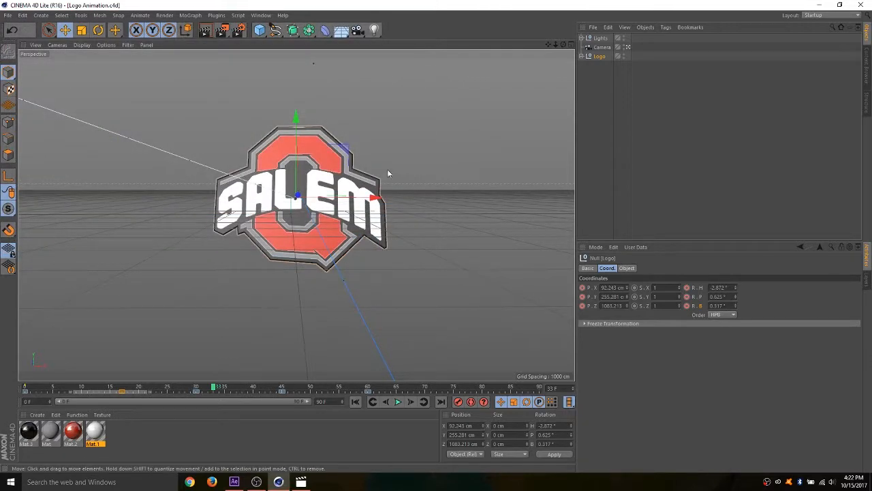
- Switch to After Effects and delete both Untitled.c4d footage items from the project
click(235, 479)
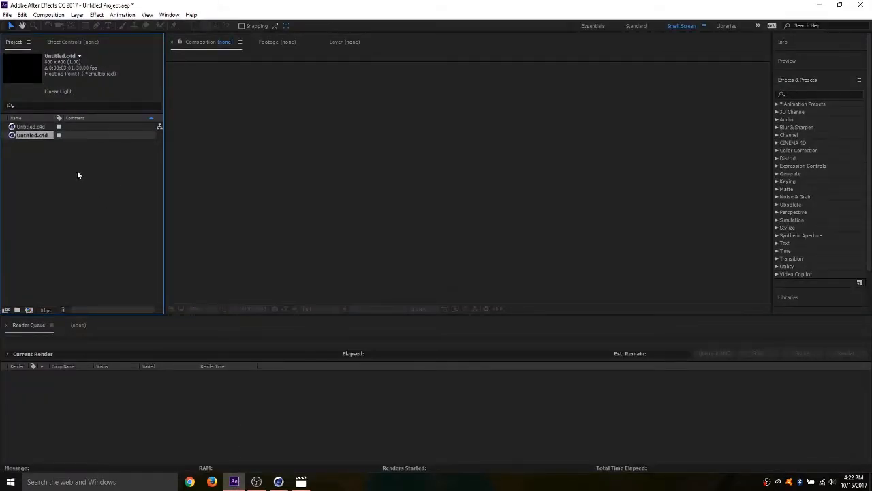
drag(77, 175, 43, 126)
key(Delete)
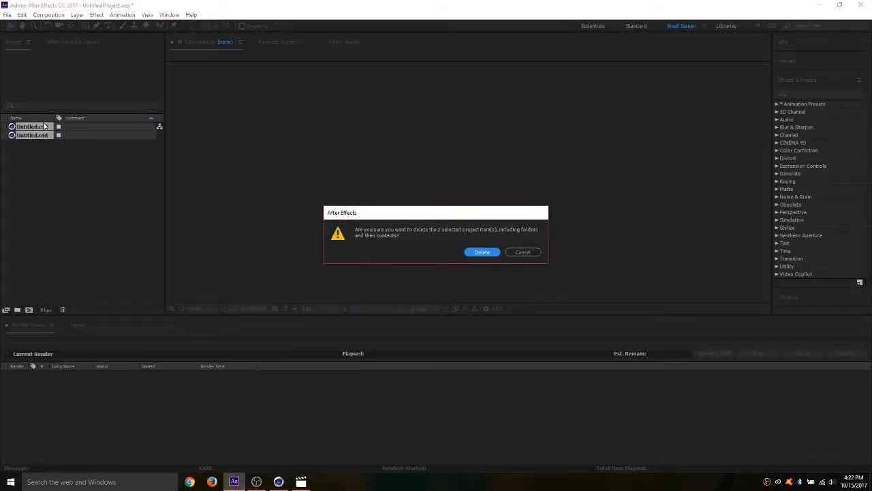
click(482, 252)
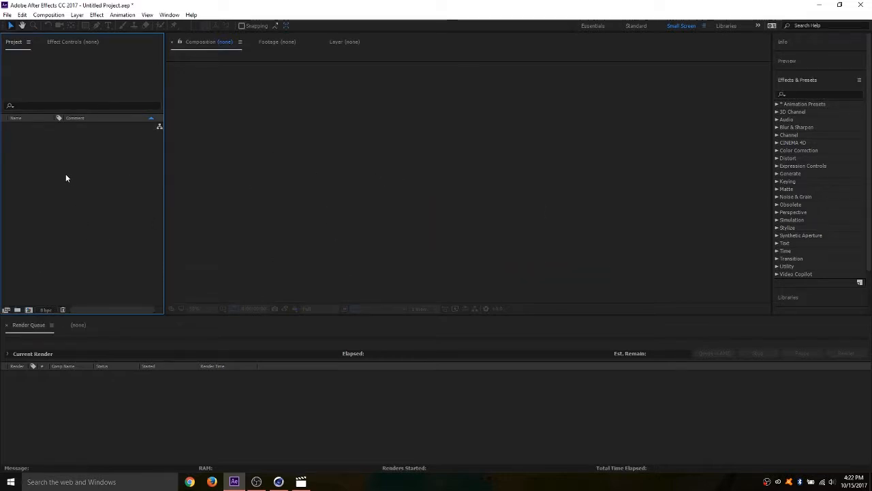
- Import Logo Animation.c4d from the AVI folder inside Football Logos on the Desktop
double_click(29, 150)
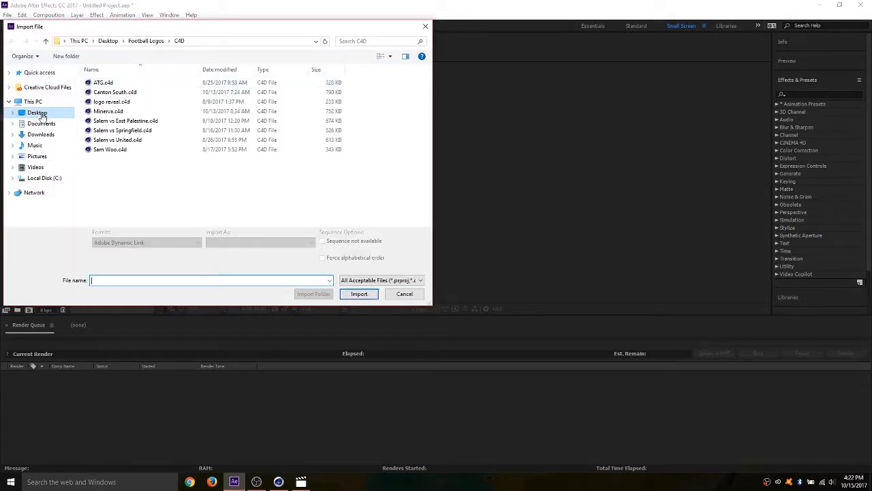
click(41, 123)
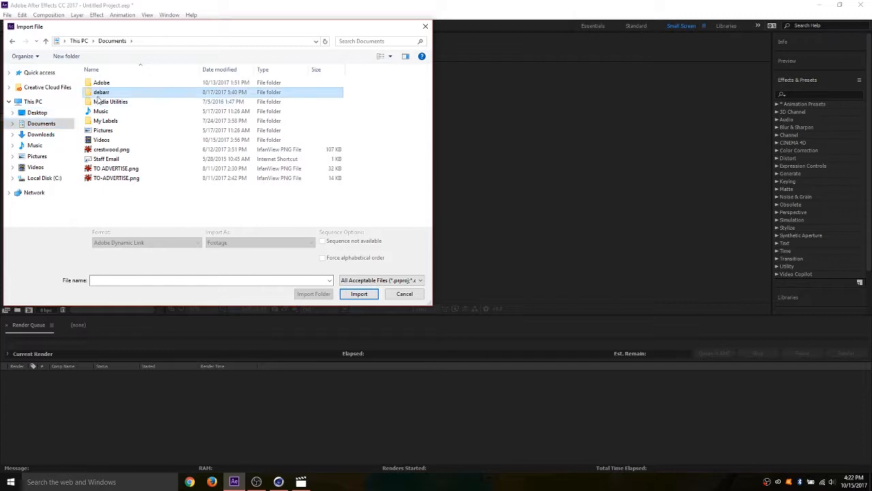
double_click(99, 92)
double_click(156, 94)
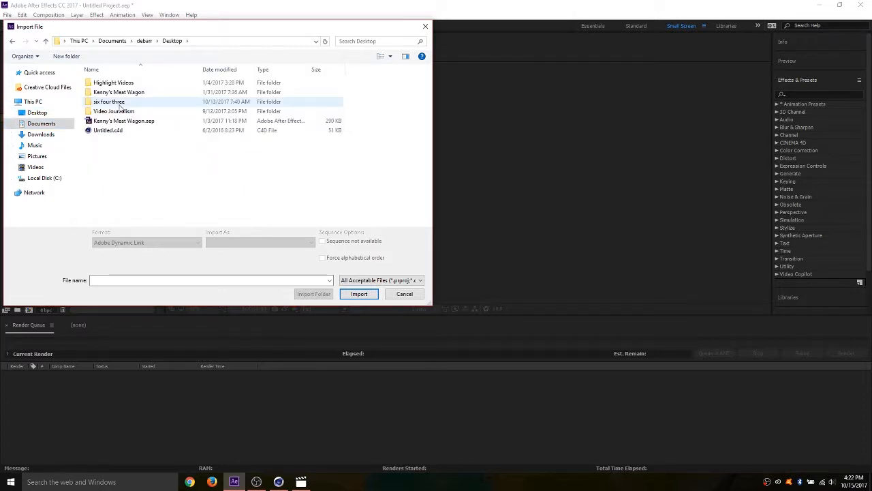
double_click(112, 111)
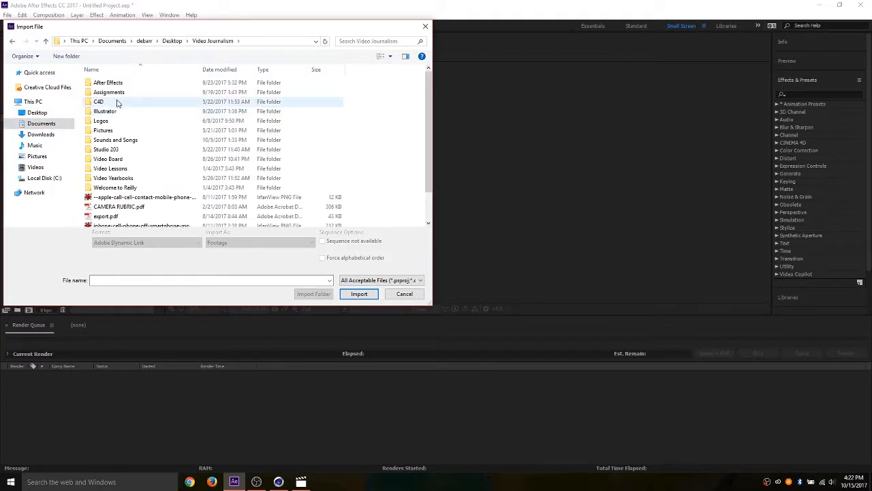
double_click(117, 102)
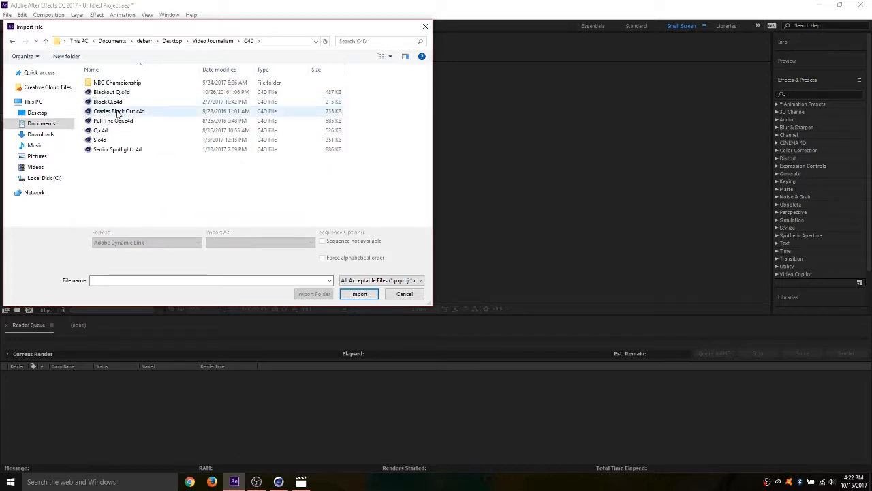
click(39, 113)
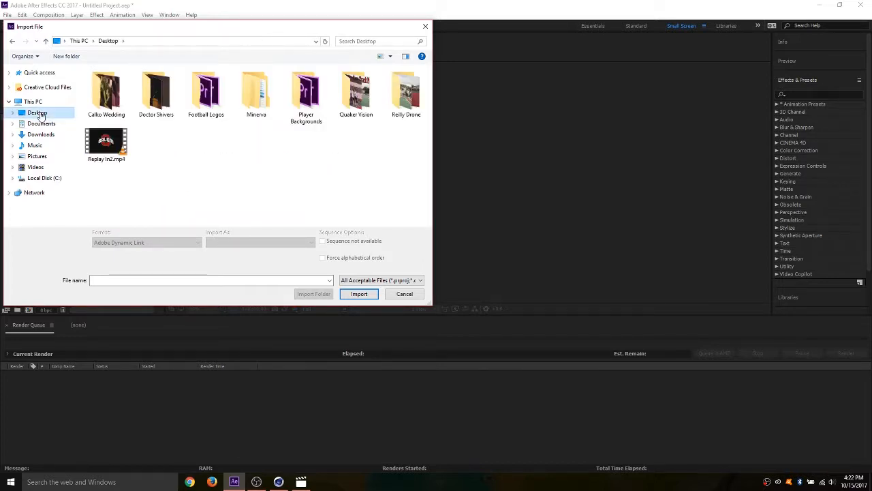
double_click(208, 102)
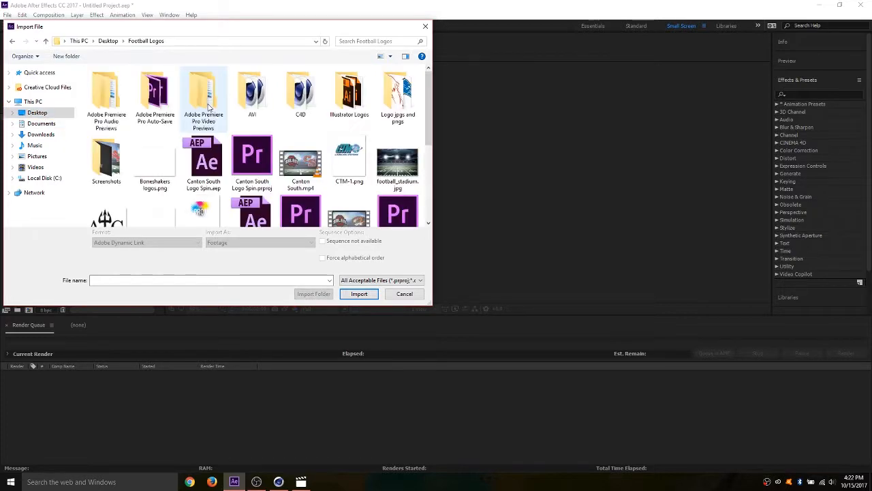
double_click(297, 103)
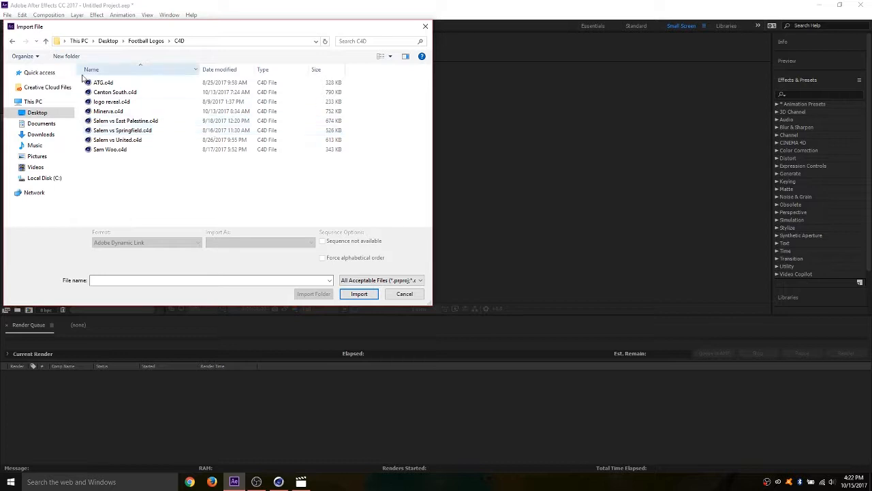
click(13, 41)
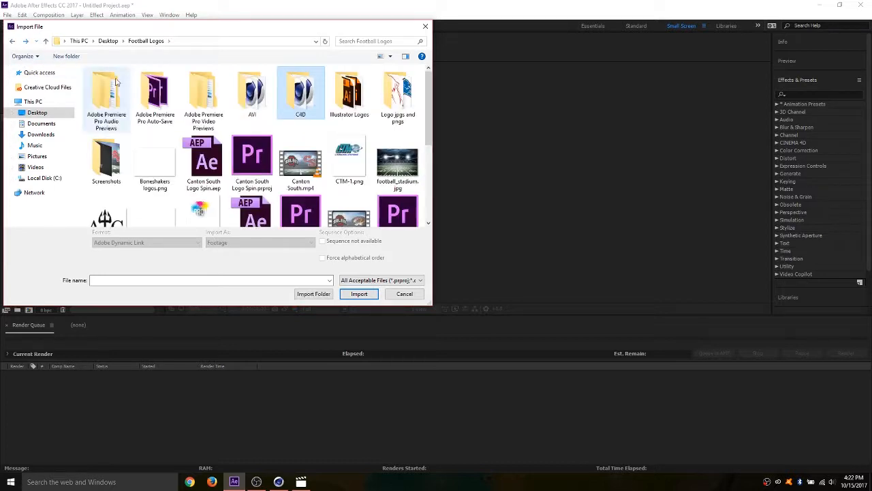
double_click(254, 96)
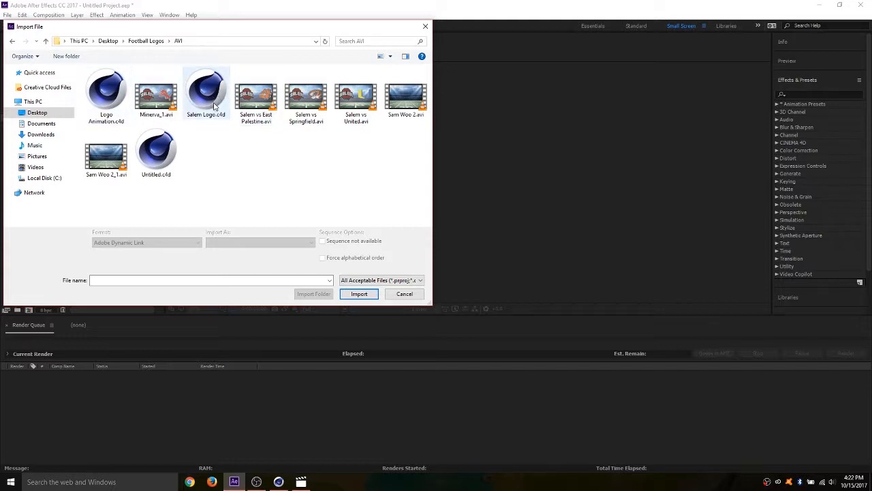
double_click(107, 98)
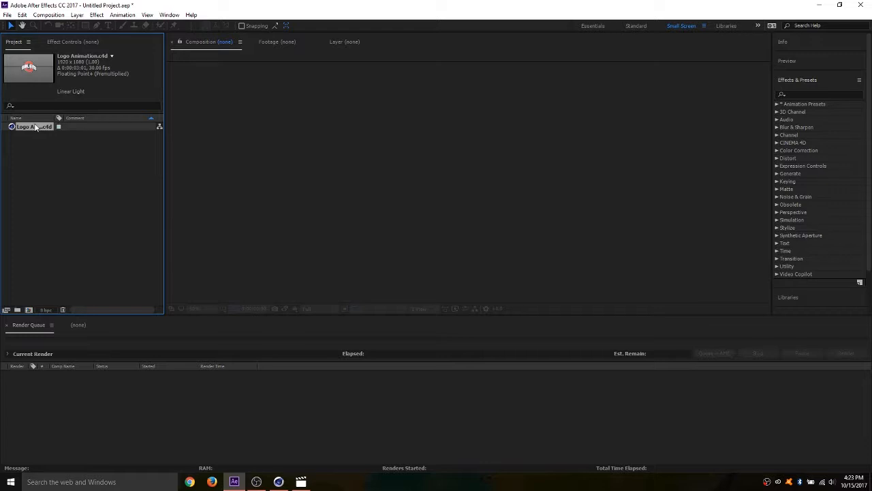
- Create a new composition from the Logo Animation.c4d footage
drag(34, 129, 30, 140)
drag(28, 254, 45, 128)
drag(30, 195, 28, 309)
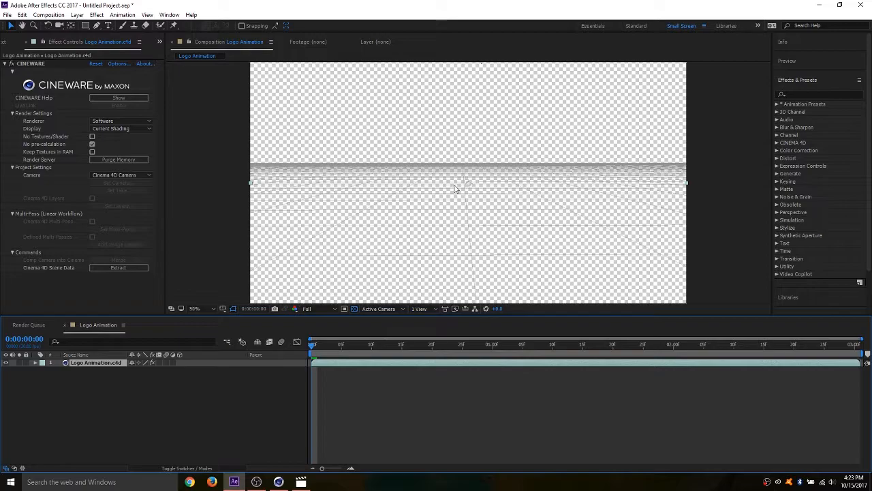
- Switch to Cinema 4D and render the Camera view to preview the Logo's final look, and return to the shaded view
click(278, 482)
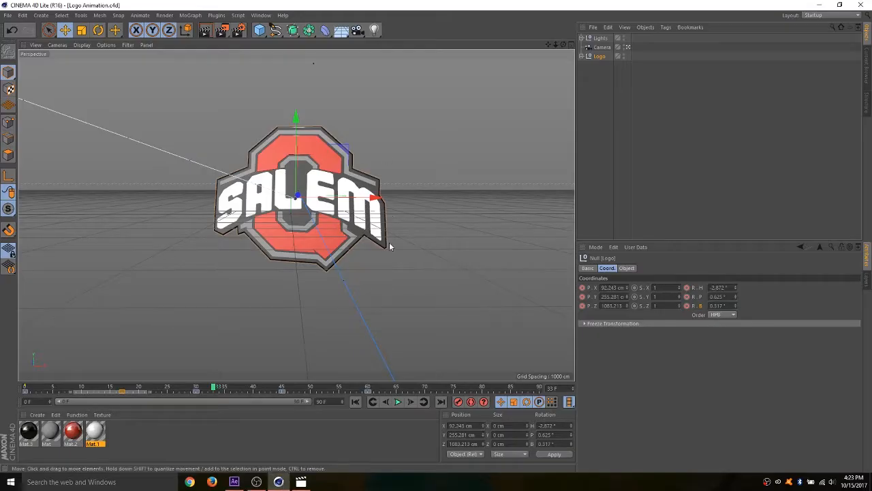
click(204, 30)
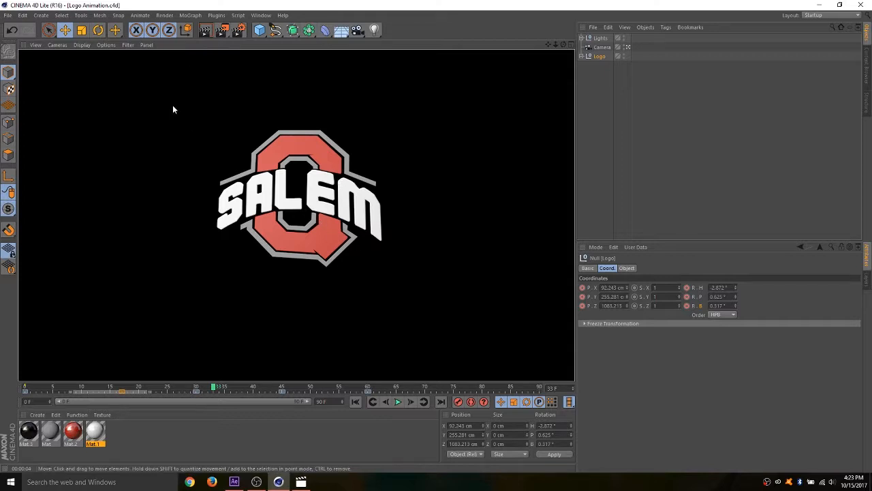
click(209, 148)
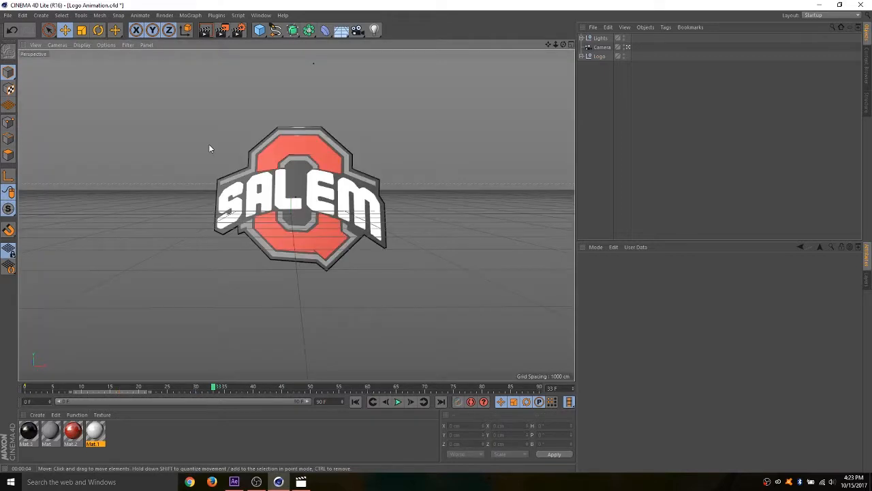
- Return to After Effects and set the CINEWARE renderer of the Logo Animation.c4d layer to Standard (Final)
click(818, 5)
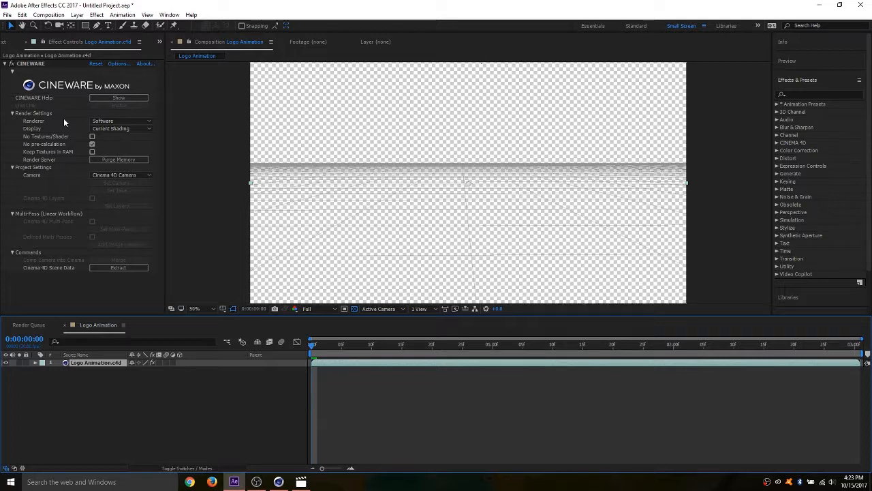
click(117, 121)
click(123, 129)
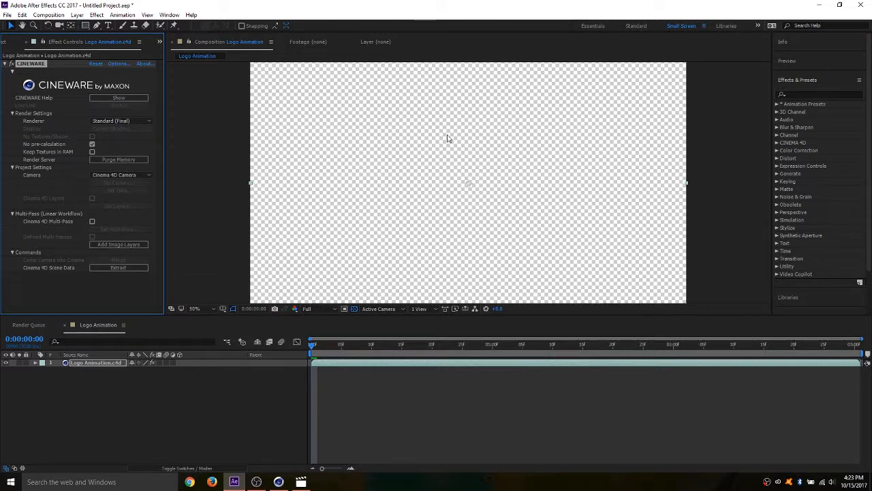
- Scrub the composition to 0:00:01:00 and advance one frame to inspect the rendered logo
drag(312, 344, 493, 348)
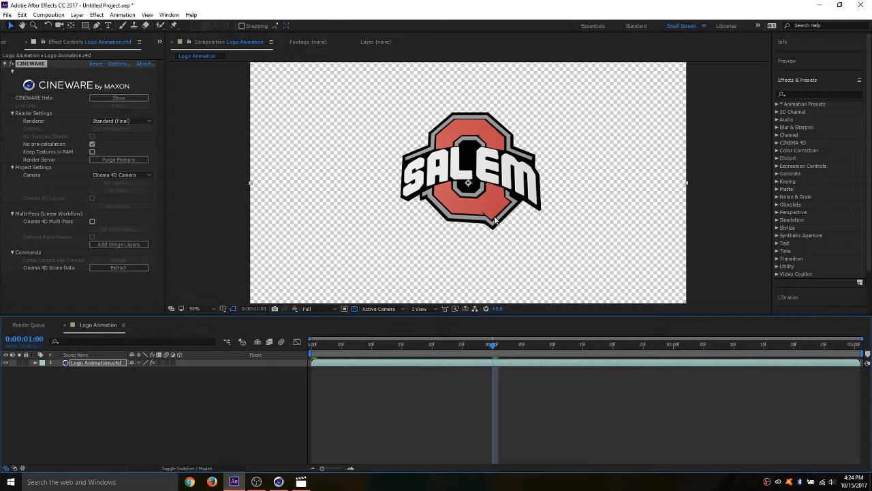
key(space)
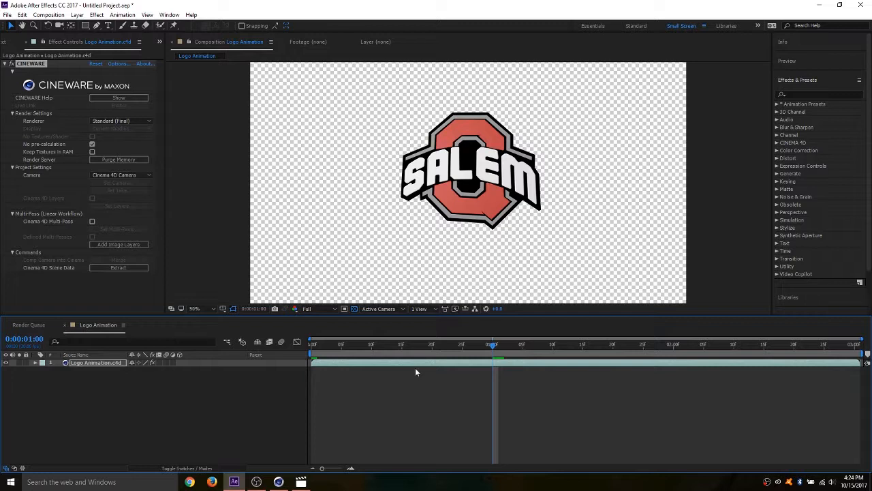
key(Page_Down)
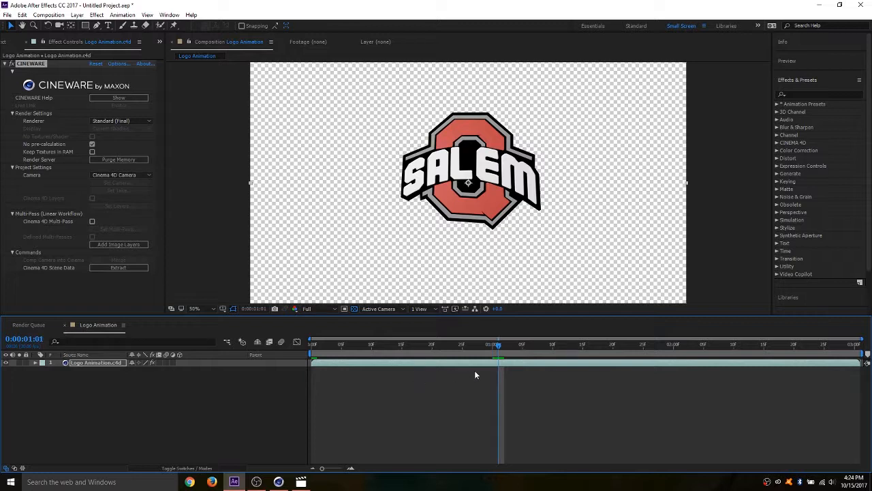
mouse_move(500, 343)
mouse_down()
mouse_move(490, 346)
mouse_move(502, 347)
mouse_move(491, 347)
mouse_move(500, 354)
mouse_up()
- Switch to Cinema 4D and orbit the Camera slightly around the Logo to a heading of -2.25°
click(278, 482)
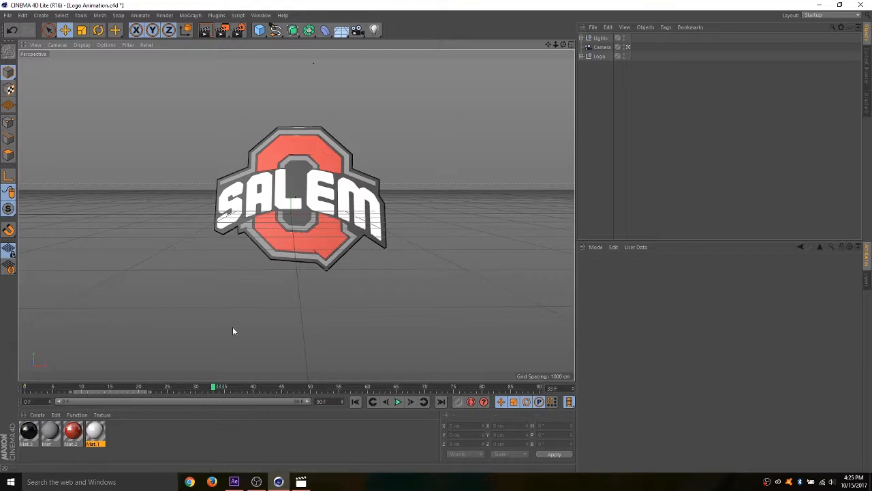
key(ctrl+s)
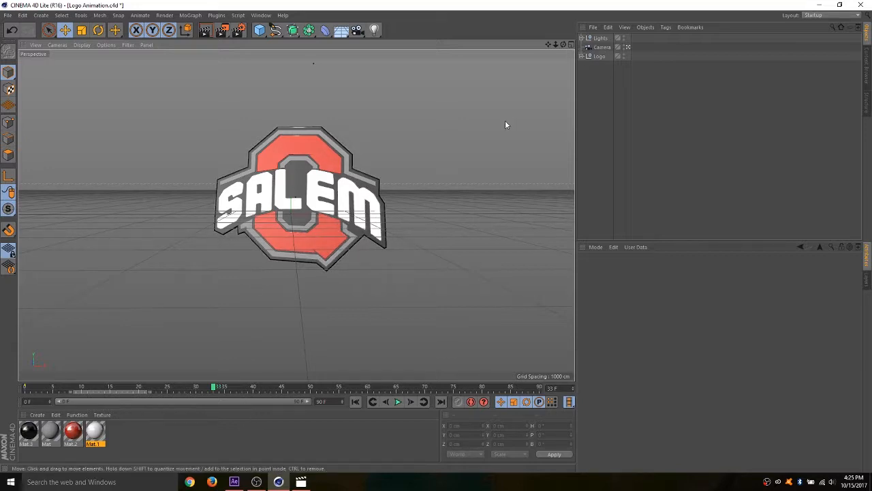
click(601, 47)
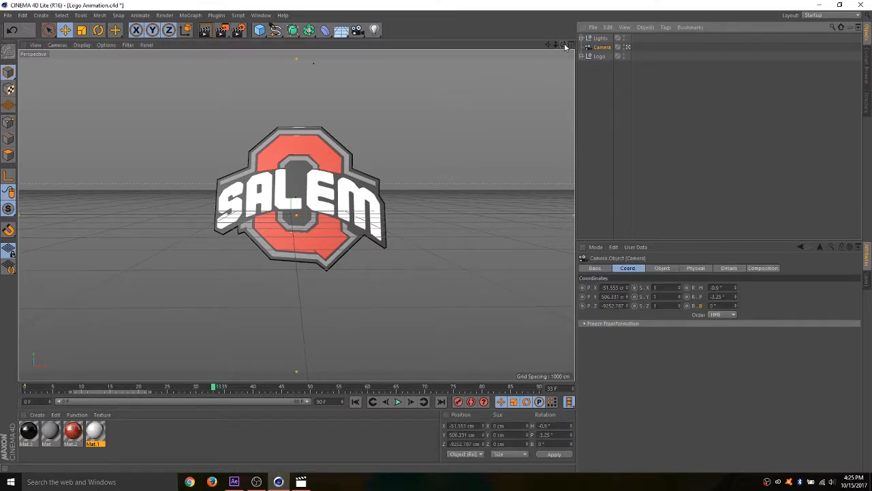
drag(563, 44, 565, 46)
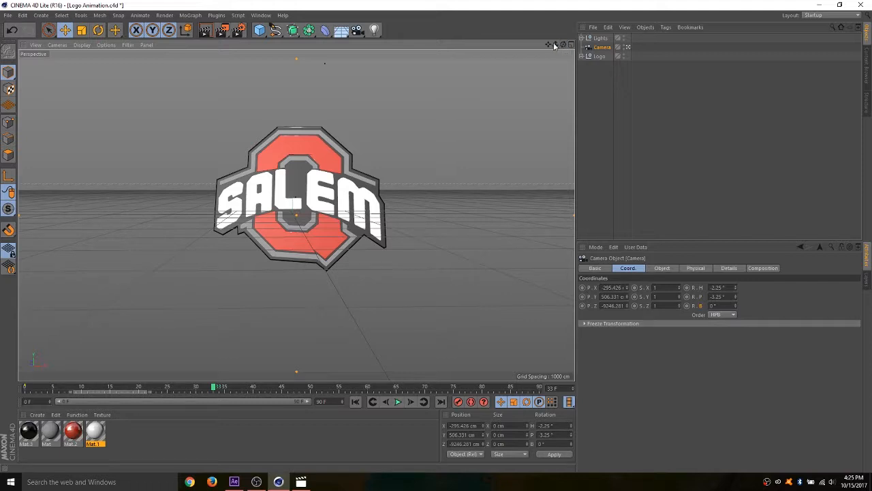
- Save the Logo Animation project with the adjusted Camera and switch back to After Effects
click(7, 17)
click(17, 90)
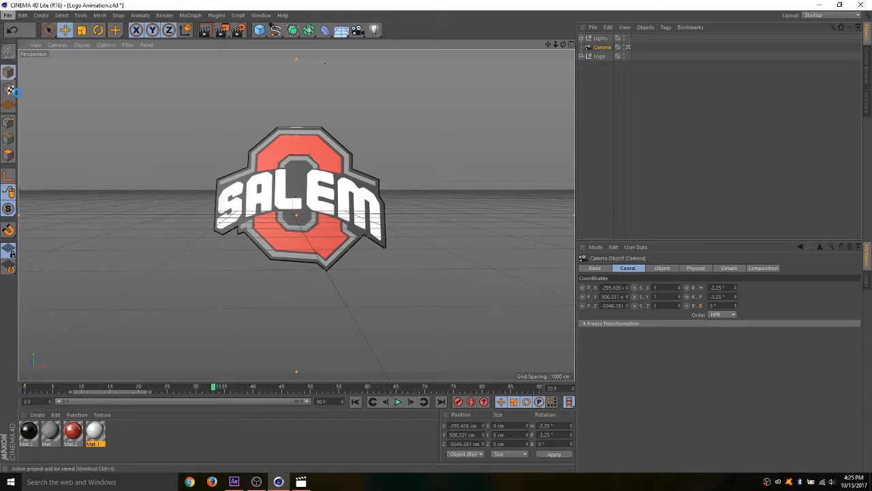
click(234, 482)
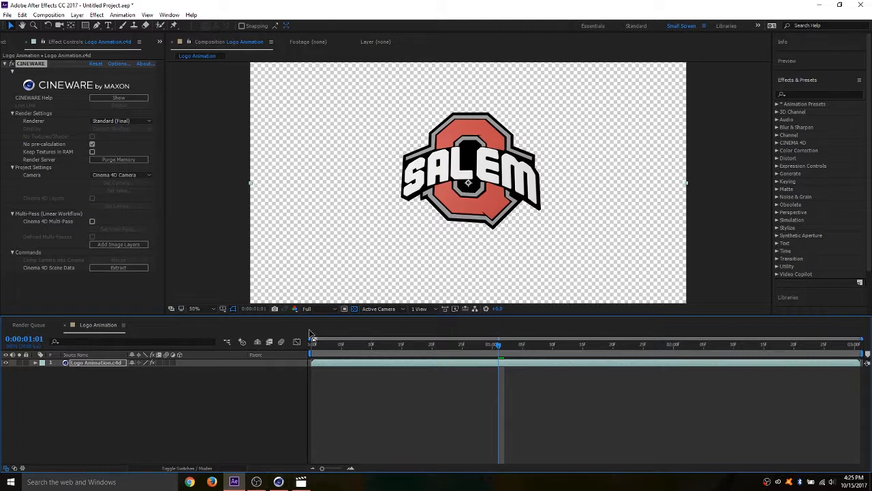
- Switch to Cinema 4D, shorten the Logo Animation project to end at frame 60, and play the shortened animation
mouse_move(278, 482)
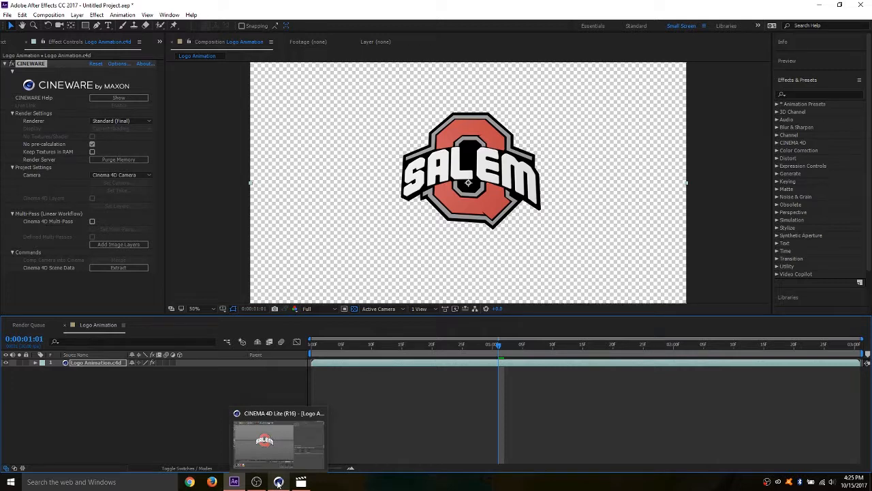
click(278, 482)
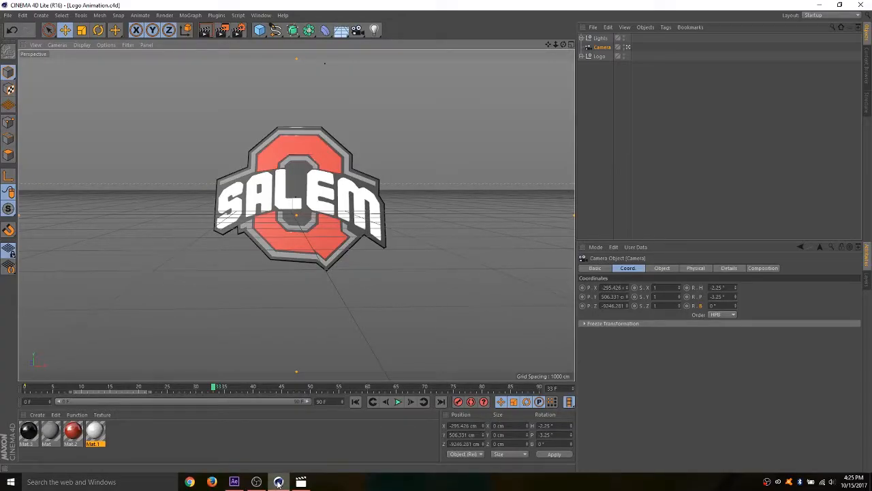
drag(213, 387, 366, 394)
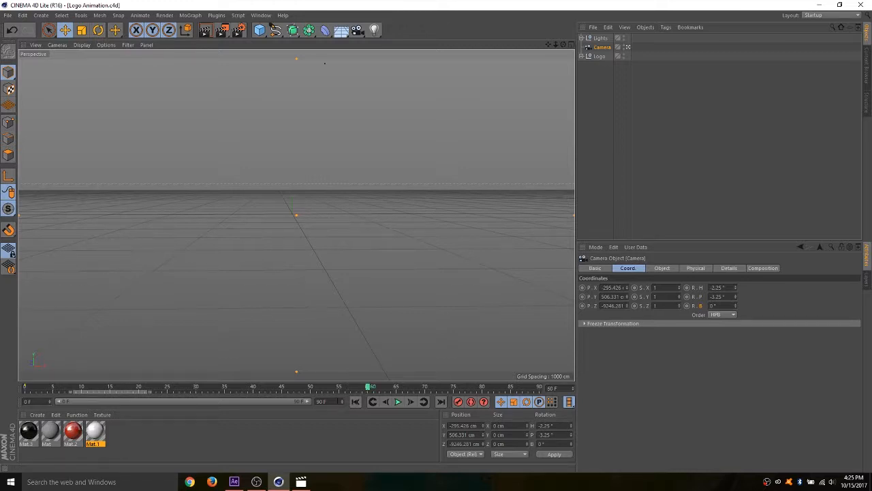
mouse_move(342, 401)
mouse_down()
mouse_move(342, 417)
mouse_move(342, 399)
mouse_up()
drag(255, 402, 313, 403)
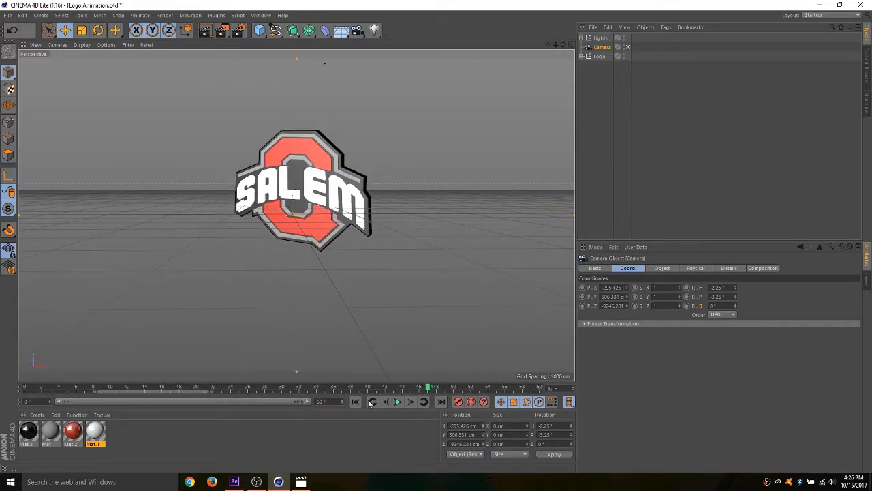
click(398, 402)
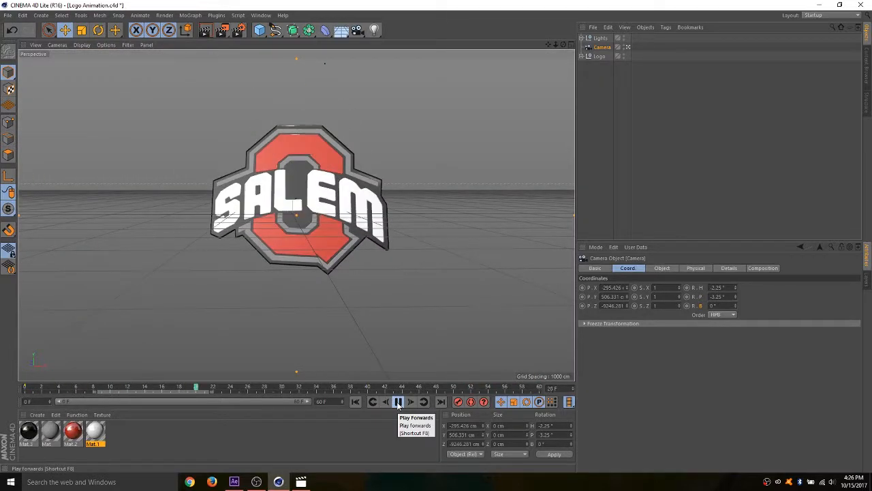
click(398, 402)
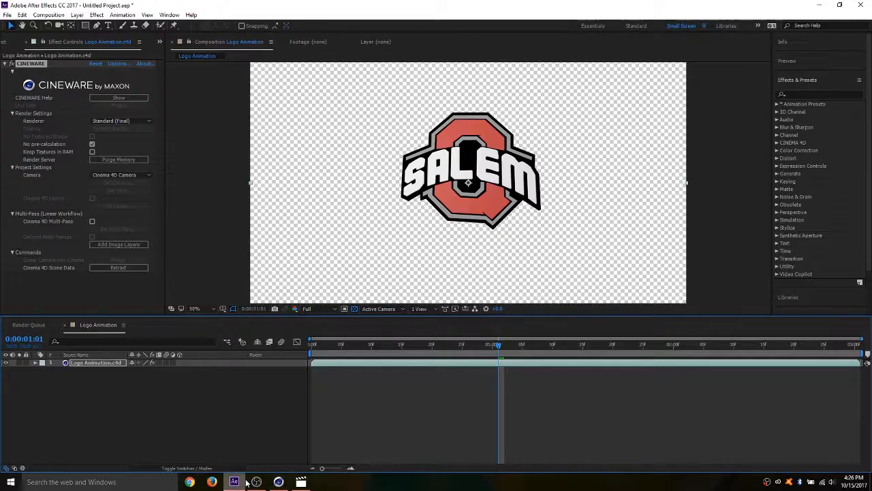
- Save the shortened Logo Animation project in Cinema 4D and return to After Effects
click(234, 482)
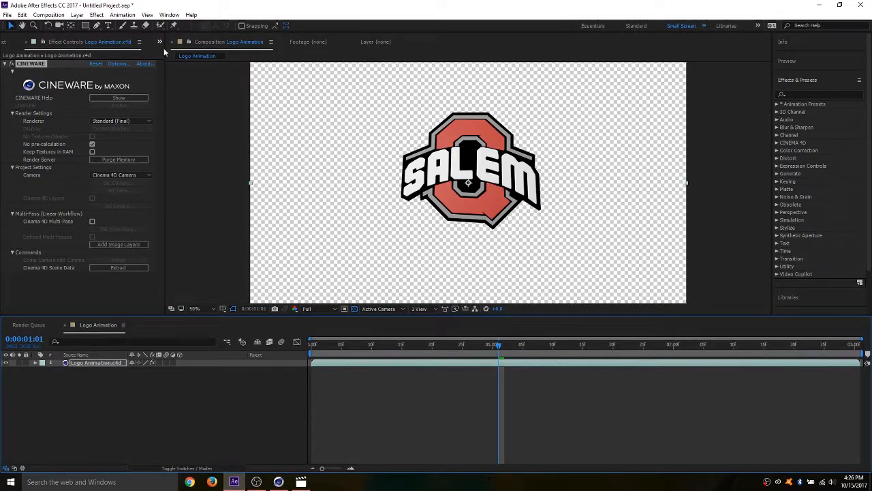
click(278, 481)
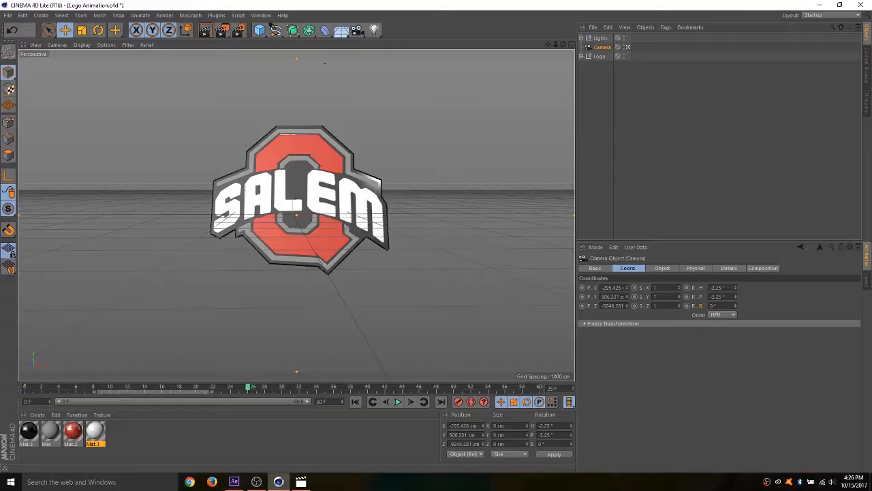
click(7, 15)
click(21, 90)
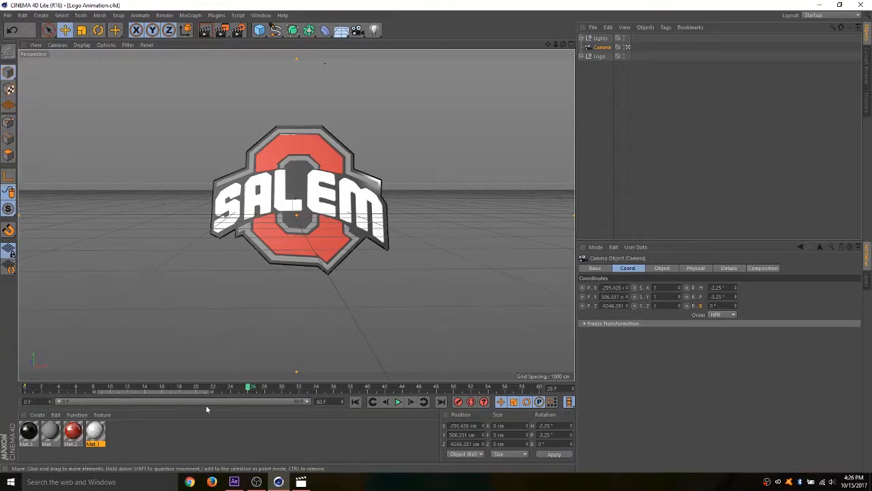
click(233, 482)
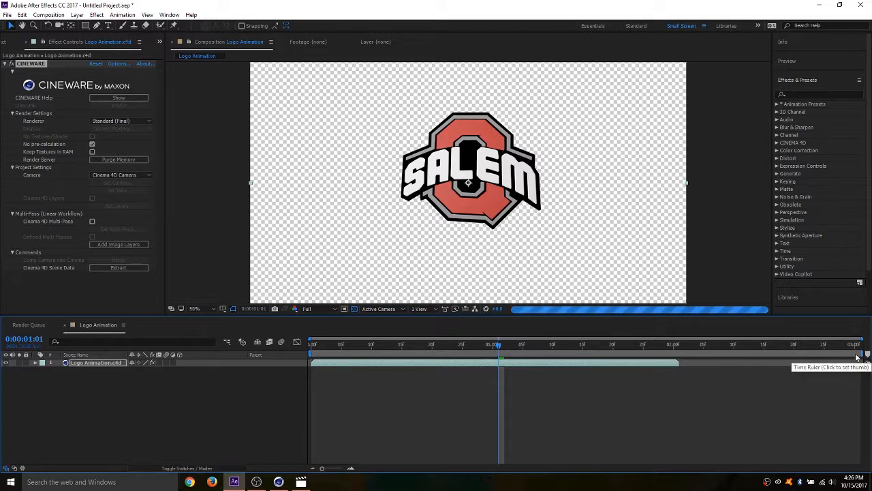
- Trim the end of the composition's work area to the end of the Logo Animation.c4d layer and deselect the layer
drag(863, 353, 705, 360)
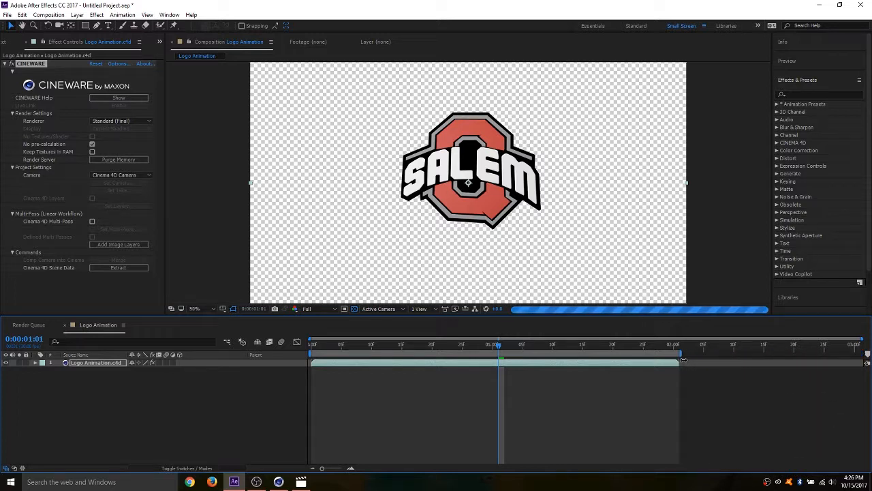
drag(863, 339, 765, 339)
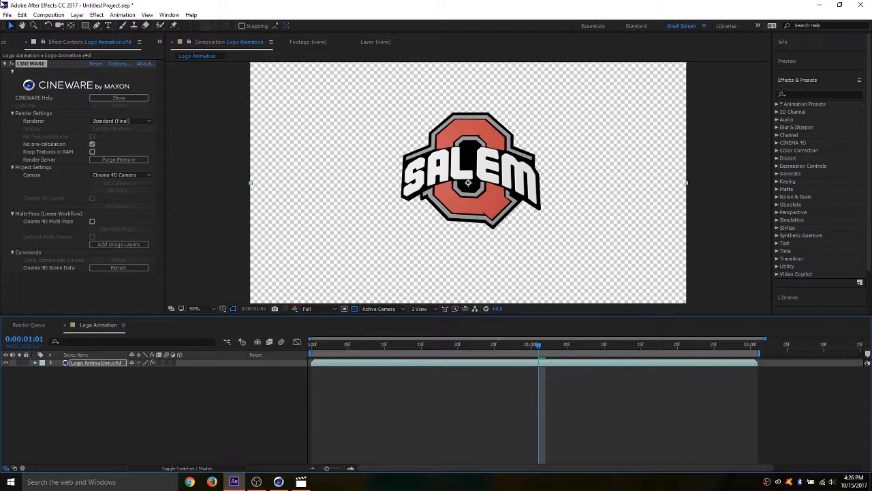
click(124, 407)
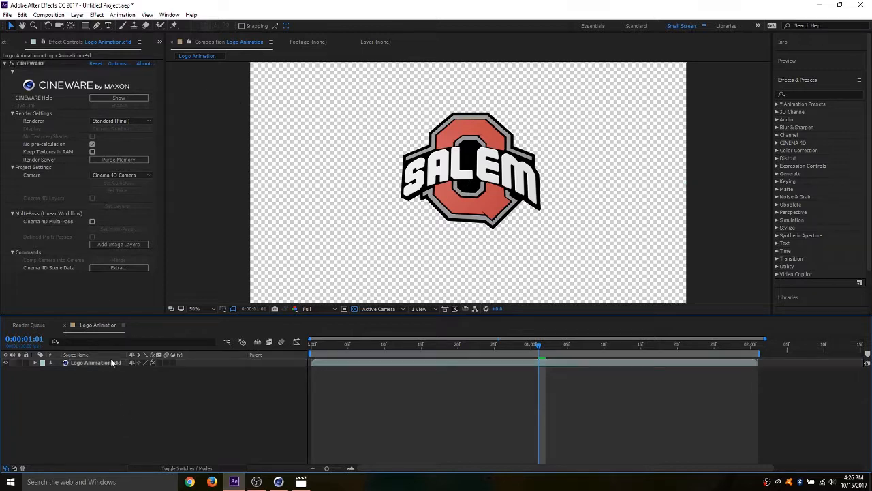
- Add the Logo Animation composition to the render queue and set its output module's channels to RGB + Alpha in AVI format
click(48, 15)
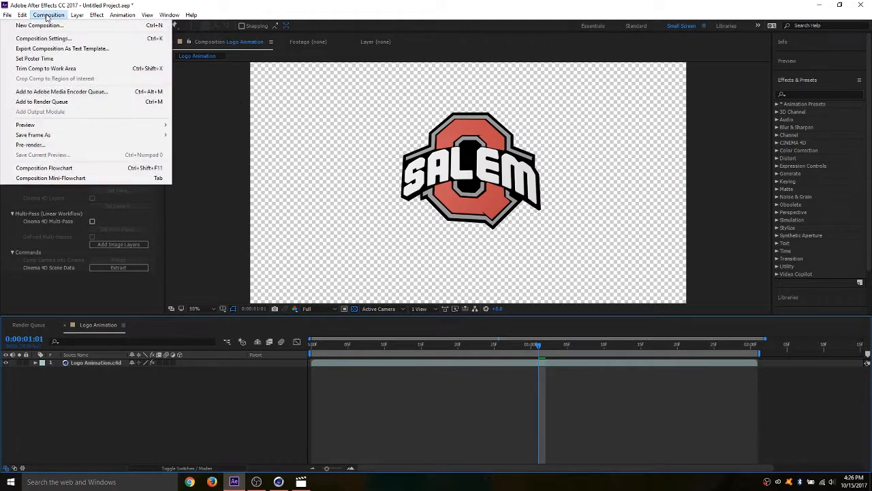
click(58, 101)
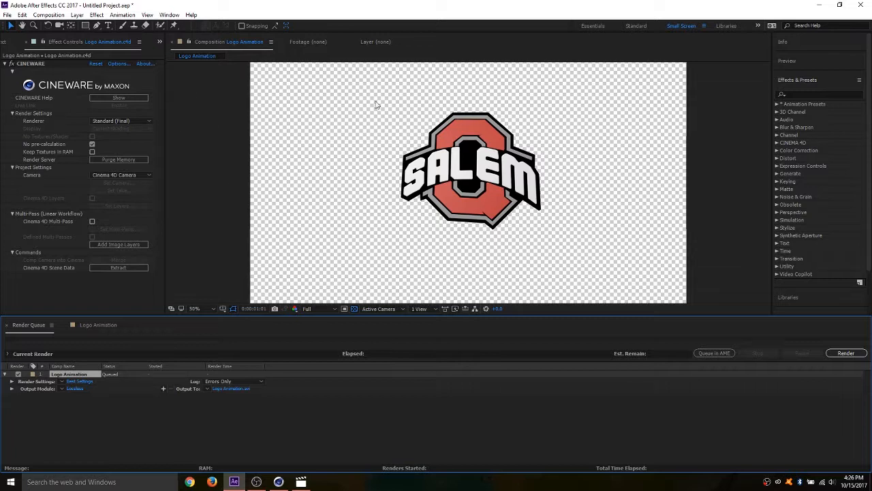
click(77, 389)
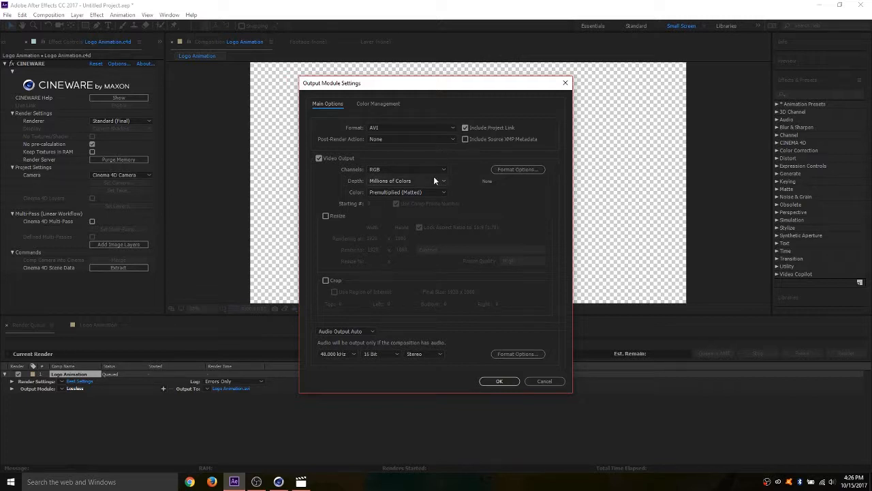
click(438, 171)
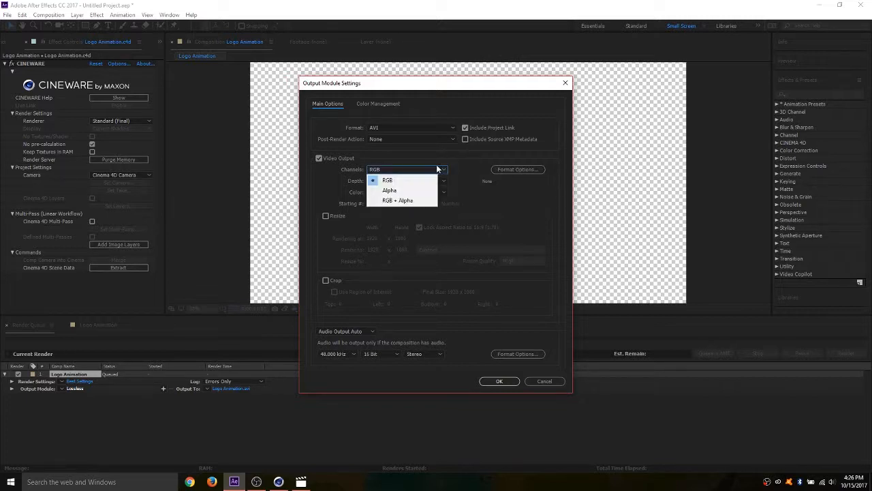
click(414, 201)
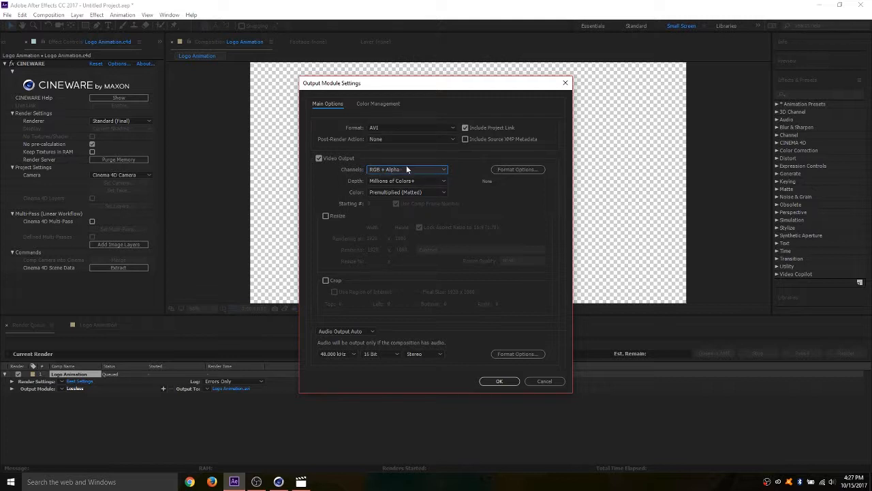
click(505, 381)
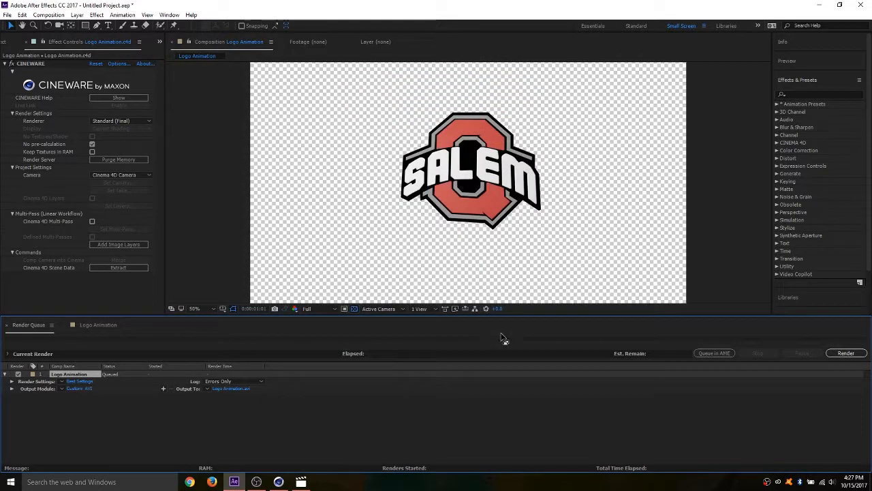
- Set the render output to Logo Animation.avi in the Football Logos AVI folder and start the render
click(232, 387)
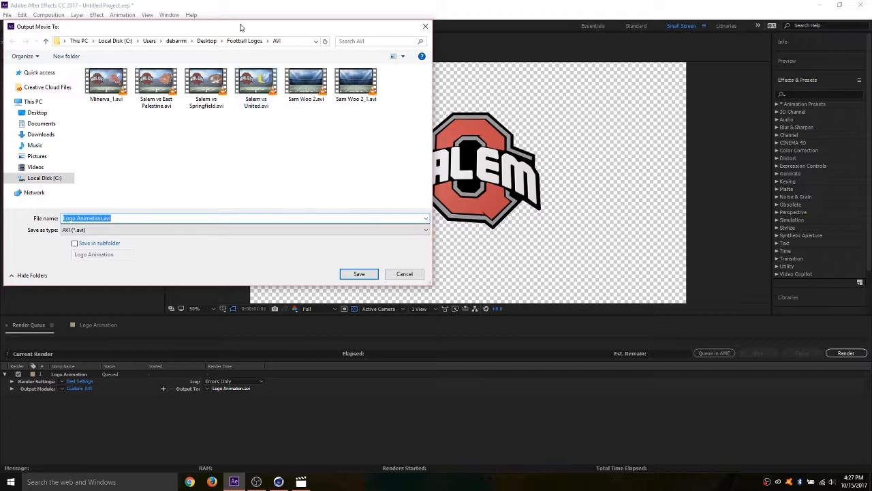
click(359, 276)
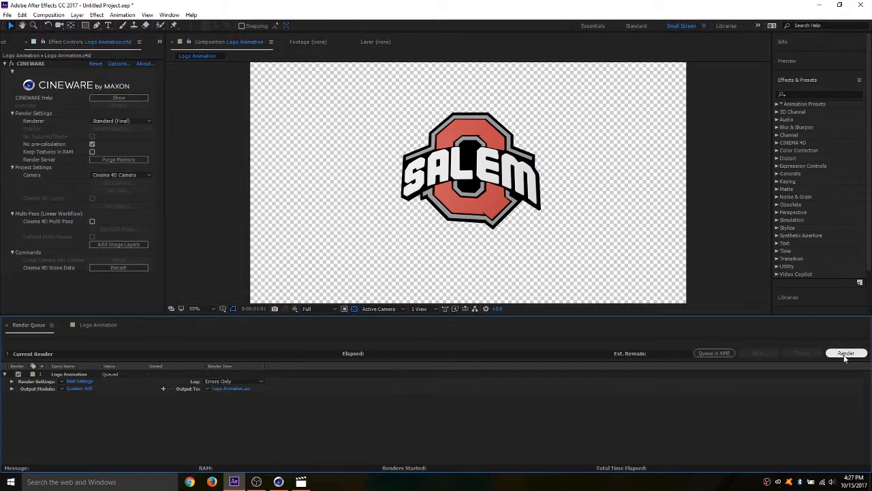
click(845, 353)
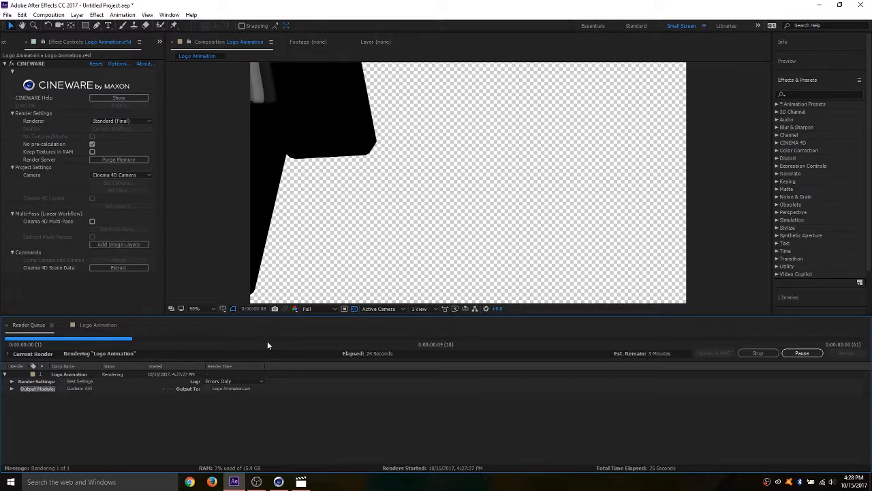
click(278, 481)
click(278, 481)
click(258, 481)
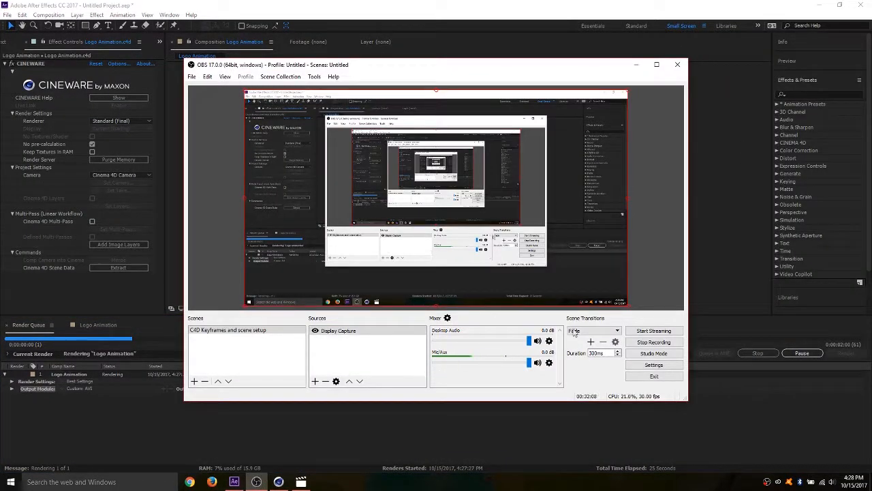